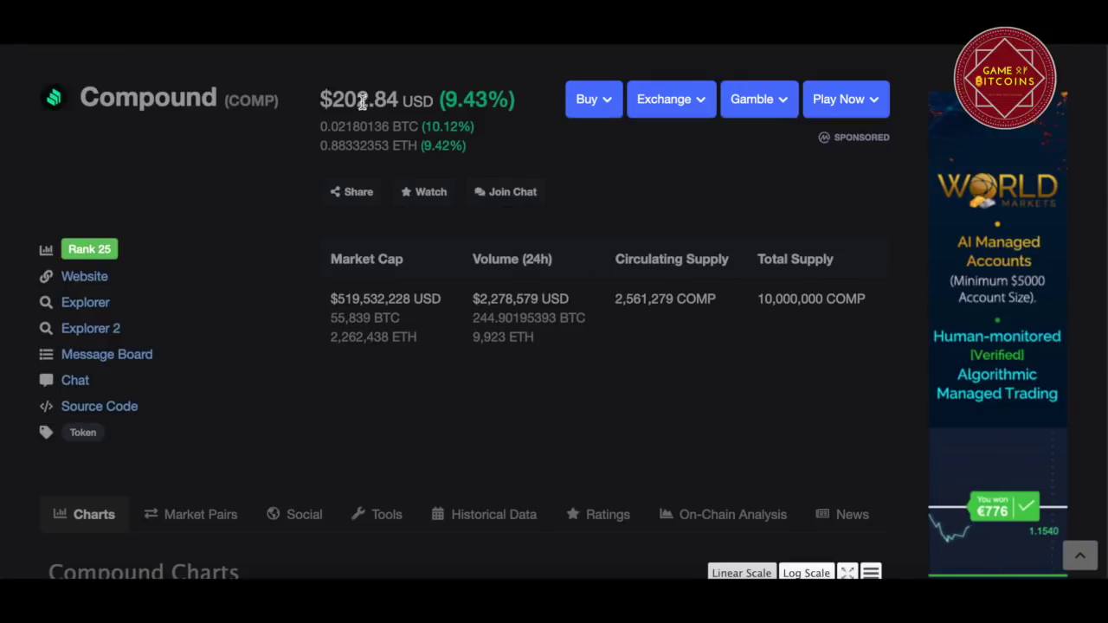
Step: Highlight Compound's COMP ticker and its USD price on the coin's overview page
{"action": "left_click_drag", "start_coordinate": [228, 100], "coordinate": [281, 106]}
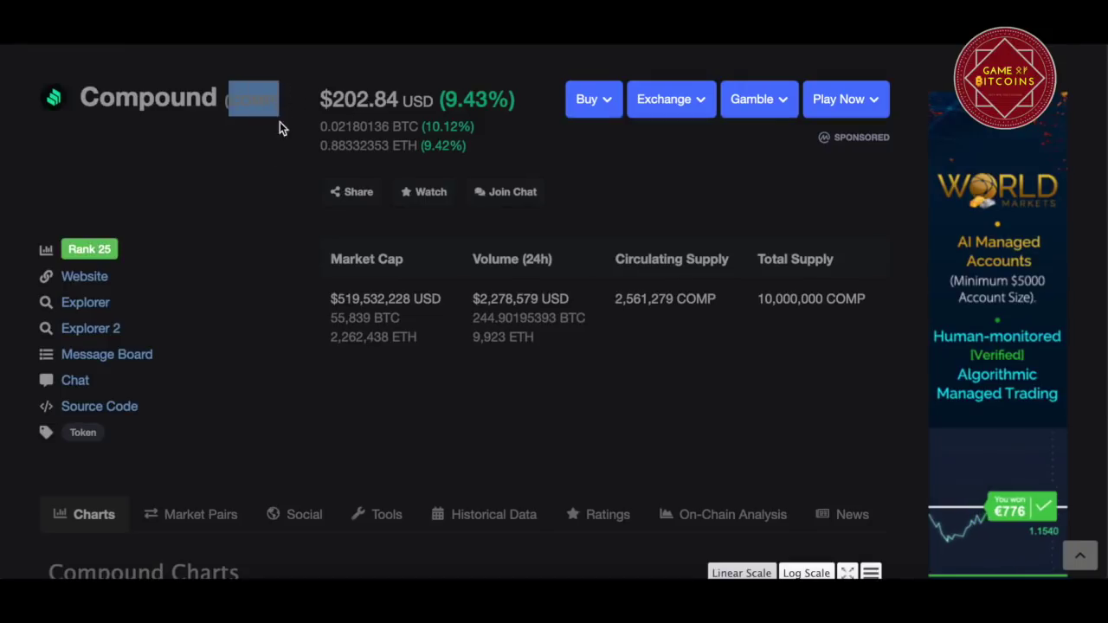
{"action": "left_click", "coordinate": [263, 201]}
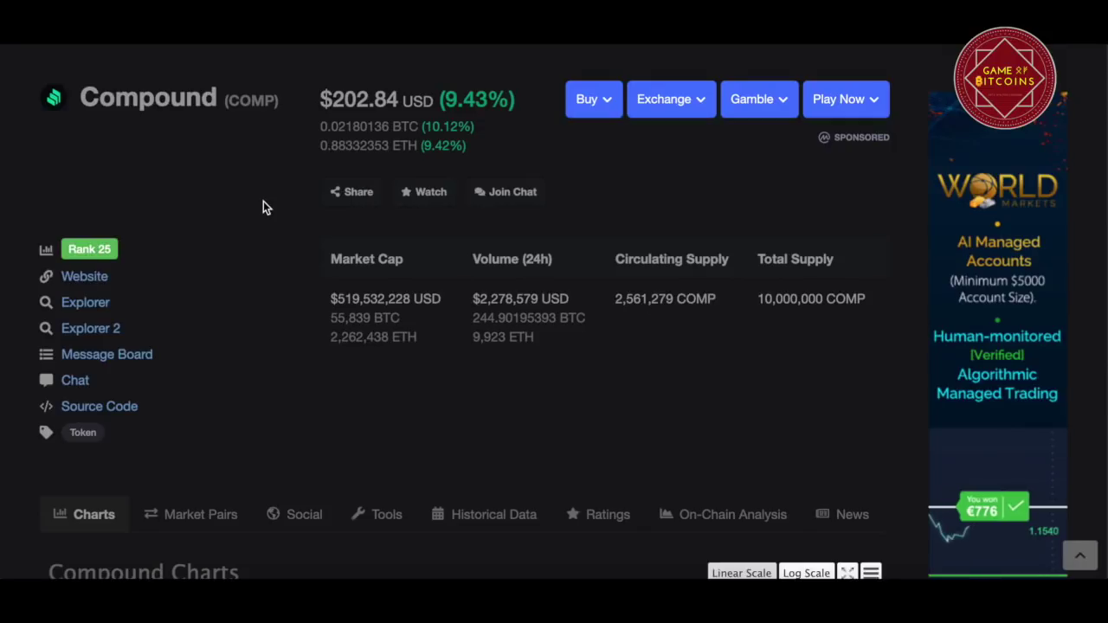
{"action": "left_click_drag", "start_coordinate": [331, 100], "coordinate": [383, 100]}
{"action": "left_click", "coordinate": [304, 134]}
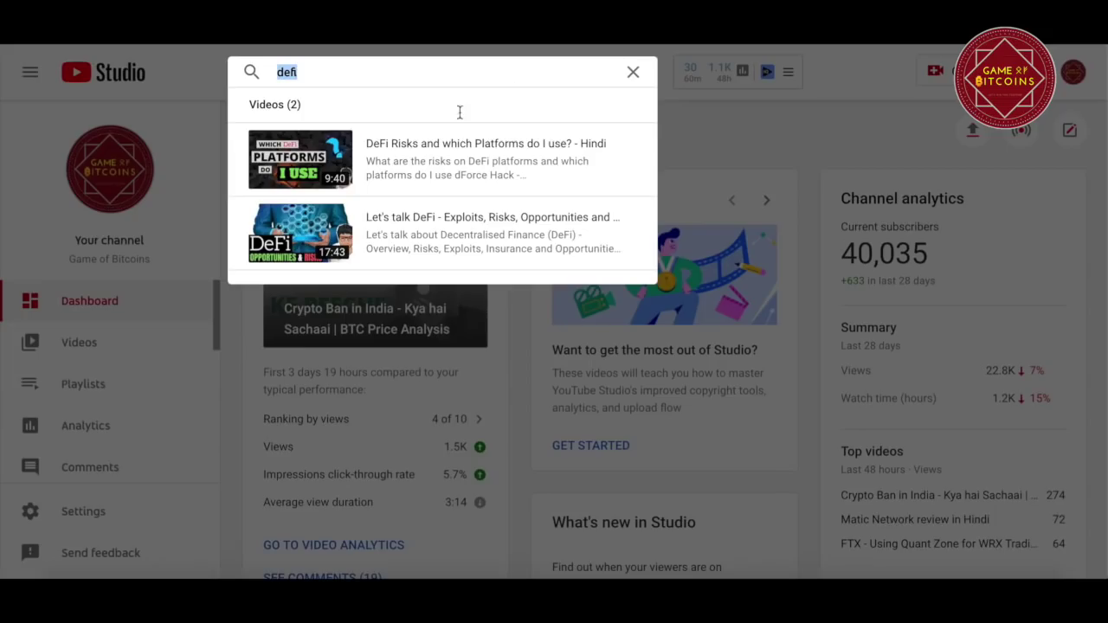
Step: Switch to DeFi Pulse and examine the total value locked in DeFi, Maker dominance and the 90-day chart
{"action": "mouse_move", "coordinate": [466, 270]}
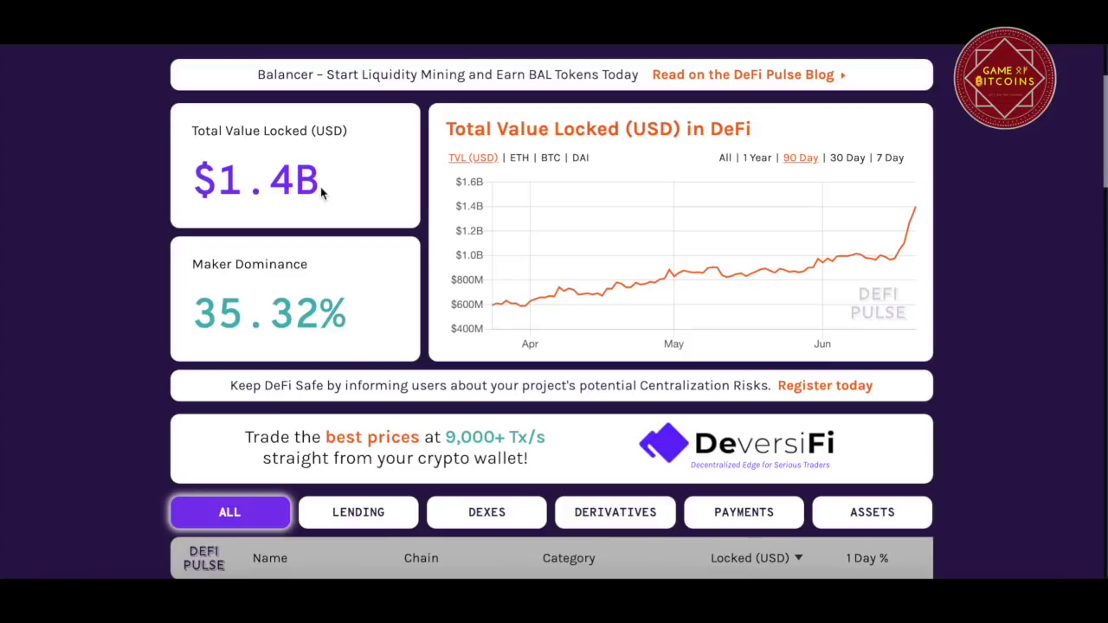
{"action": "scroll", "coordinate": [11, 378], "scroll_direction": "down", "scroll_amount": 1}
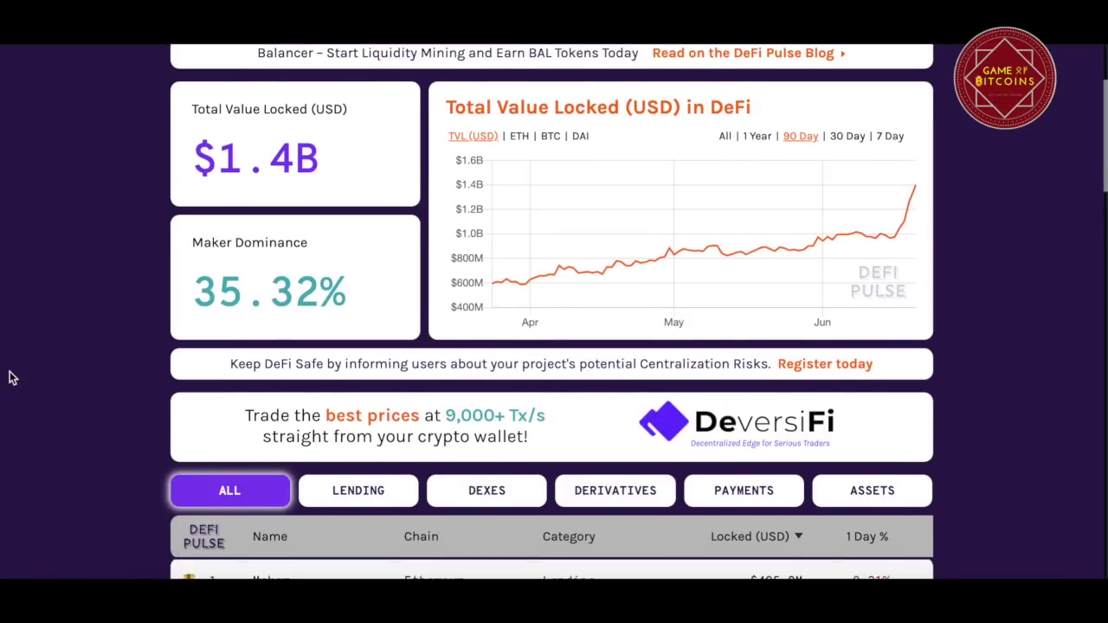
{"action": "scroll", "coordinate": [10, 378], "scroll_direction": "down", "scroll_amount": 3}
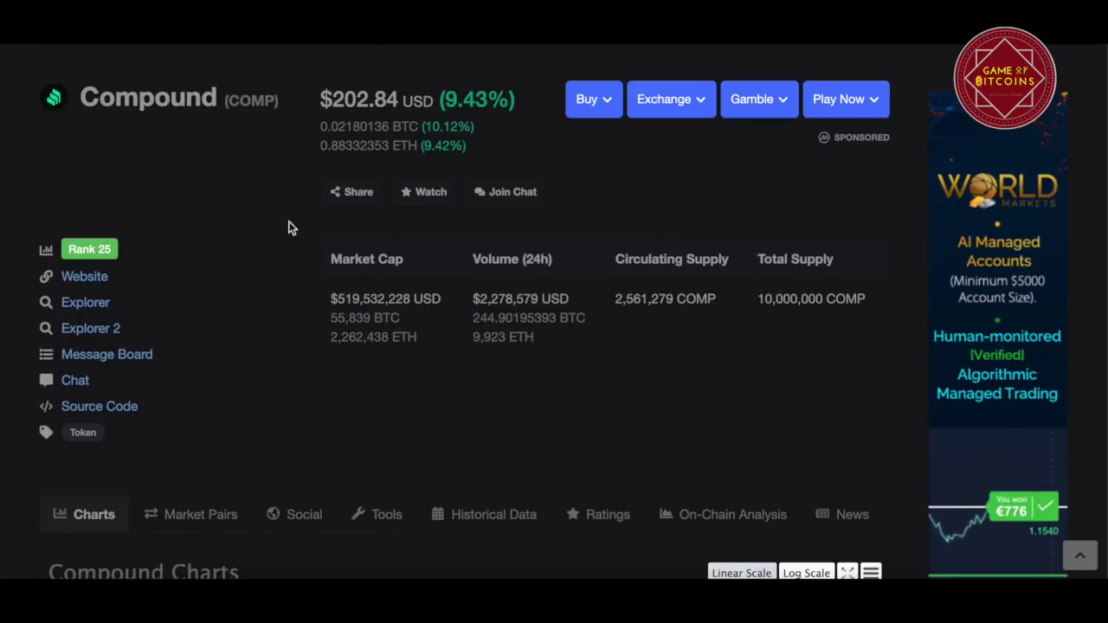
Step: Switch back to CoinMarketCap and examine Compound's price chart, description and statistics, including its all-time high and low
{"action": "scroll", "coordinate": [698, 341], "scroll_direction": "down", "scroll_amount": 4}
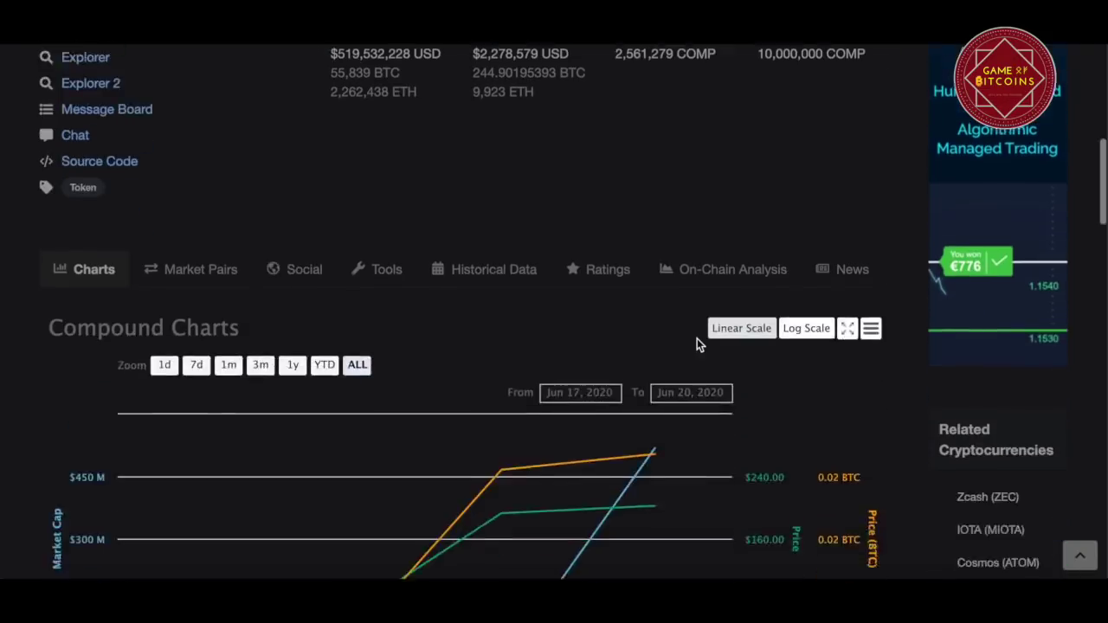
{"action": "scroll", "coordinate": [902, 322], "scroll_direction": "down", "scroll_amount": 2}
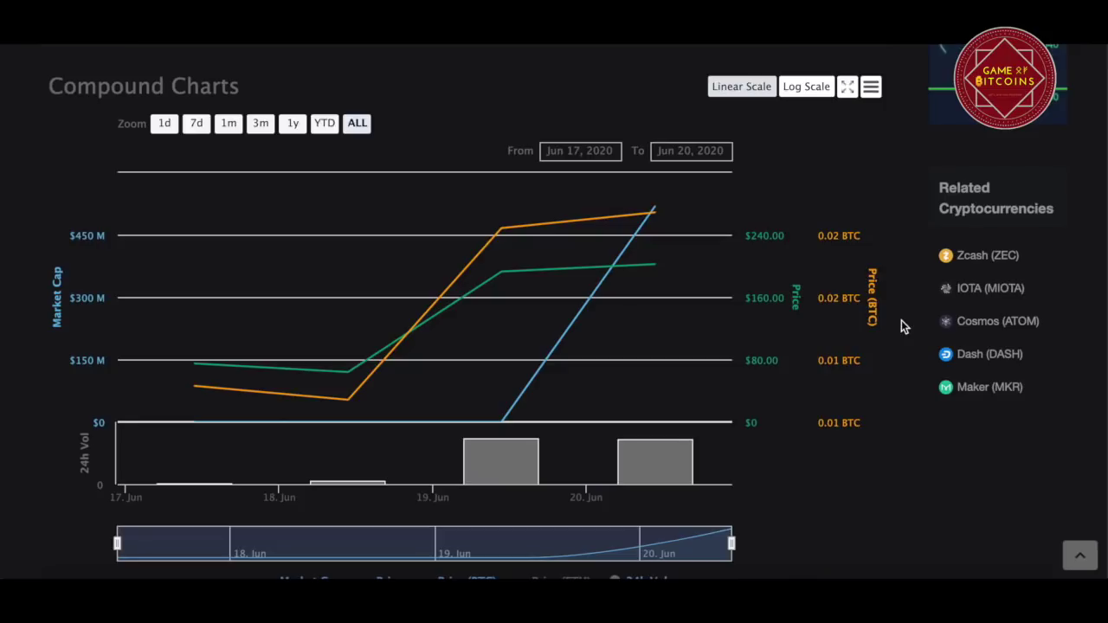
{"action": "scroll", "coordinate": [901, 322], "scroll_direction": "down", "scroll_amount": 4}
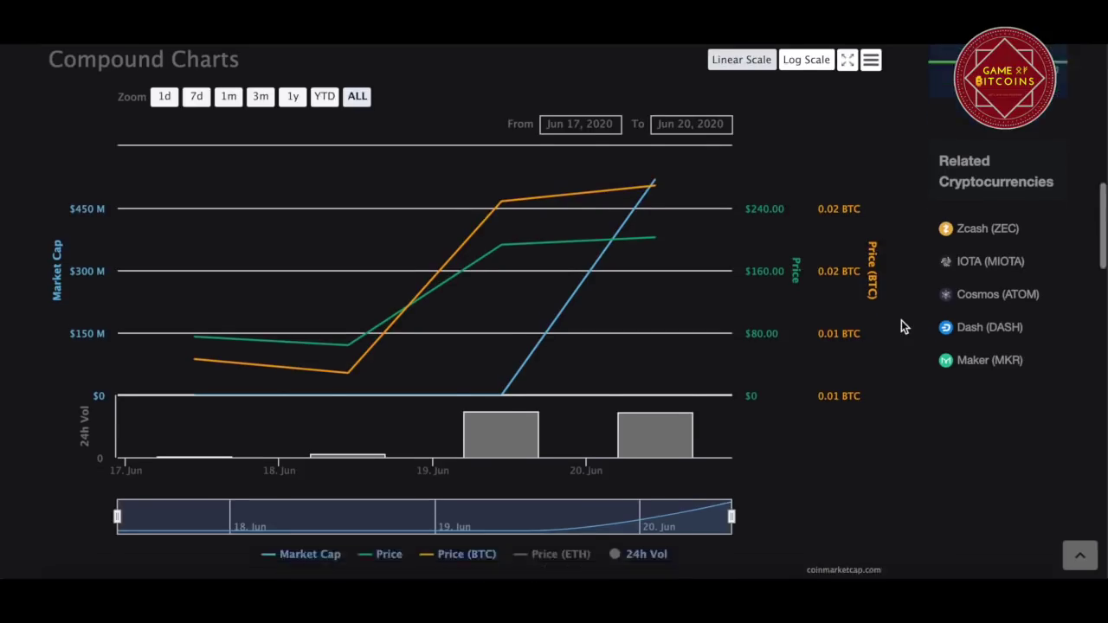
{"action": "scroll", "coordinate": [903, 326], "scroll_direction": "down", "scroll_amount": 3}
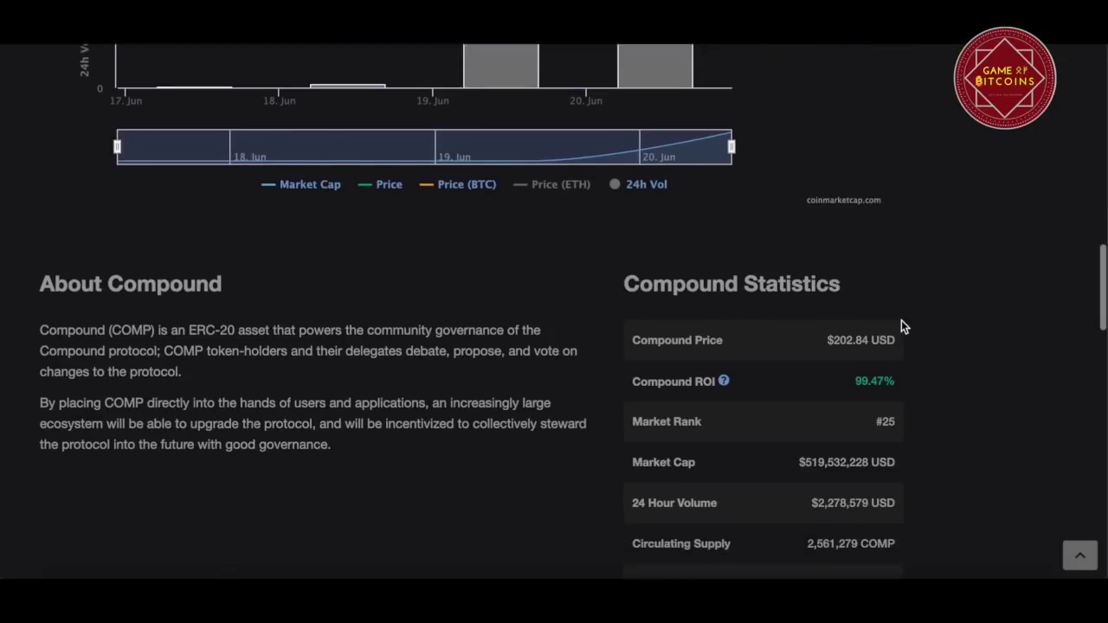
{"action": "scroll", "coordinate": [901, 320], "scroll_direction": "down", "scroll_amount": 1}
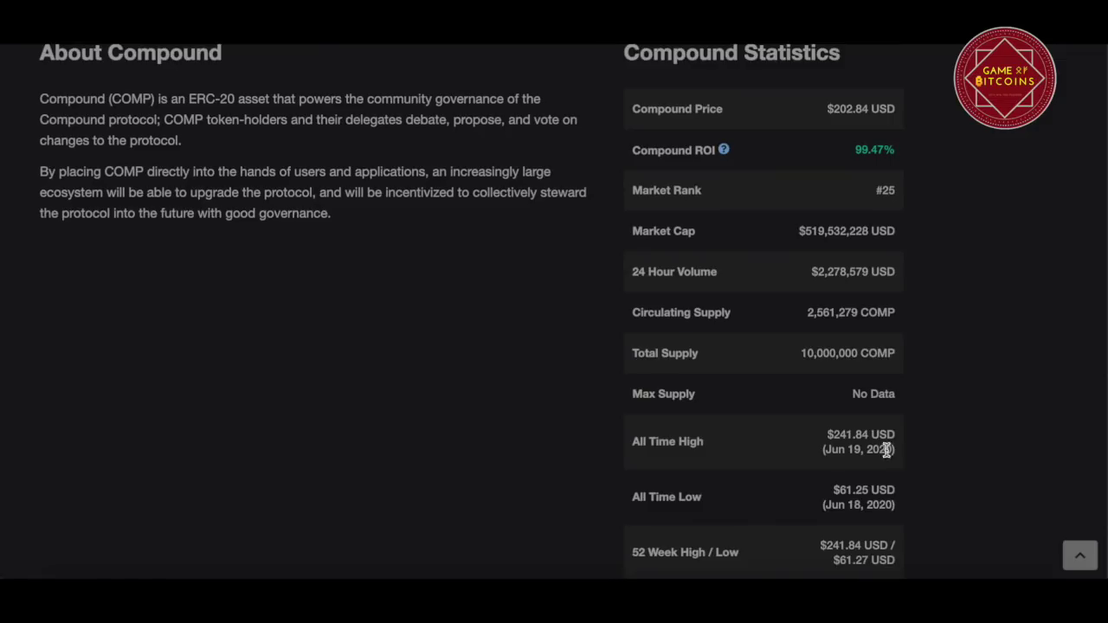
{"action": "left_click_drag", "start_coordinate": [834, 490], "coordinate": [886, 491]}
{"action": "left_click", "coordinate": [851, 491]}
{"action": "scroll", "coordinate": [614, 404], "scroll_direction": "up", "scroll_amount": 10}
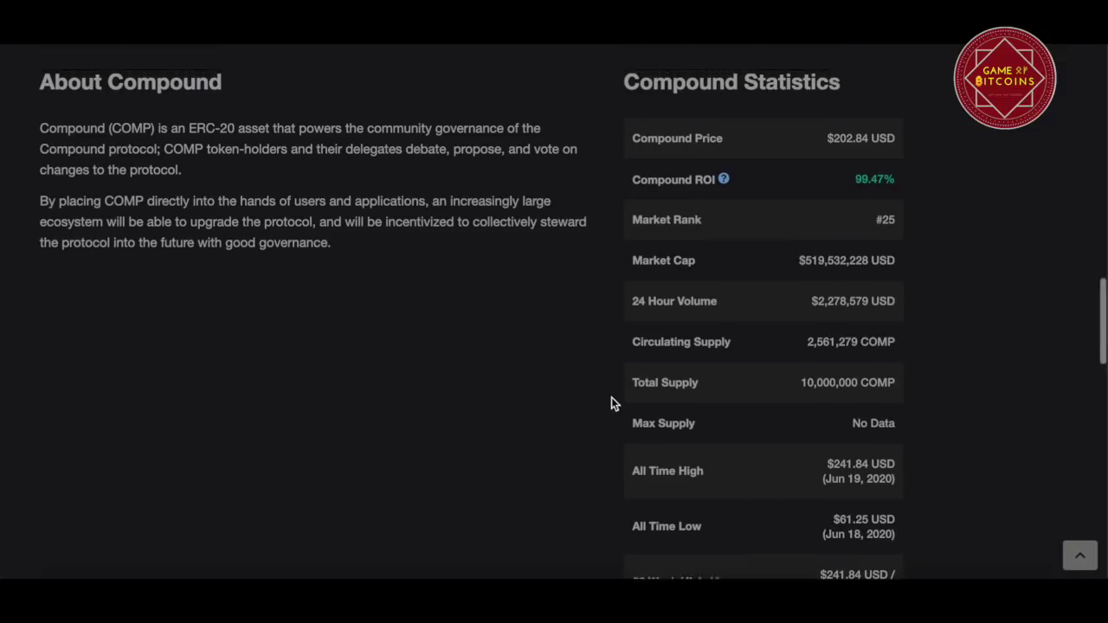
{"action": "scroll", "coordinate": [611, 400], "scroll_direction": "down", "scroll_amount": 2}
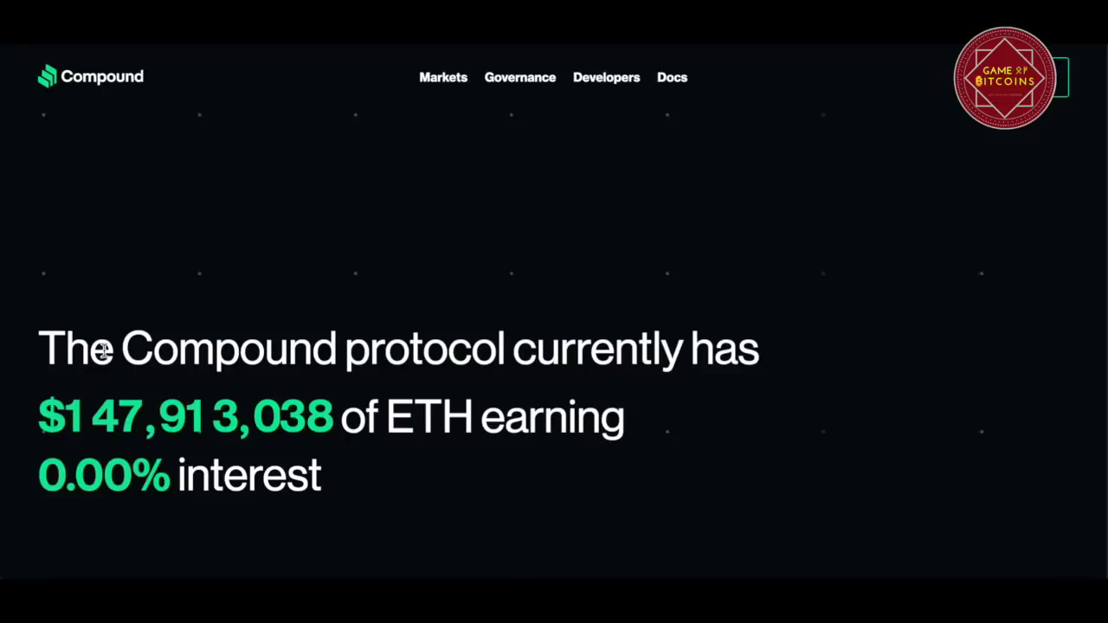
Step: Switch to the Compound website and read the homepage's asset balances and interest rates
{"action": "scroll", "coordinate": [103, 350], "scroll_direction": "down", "scroll_amount": 2}
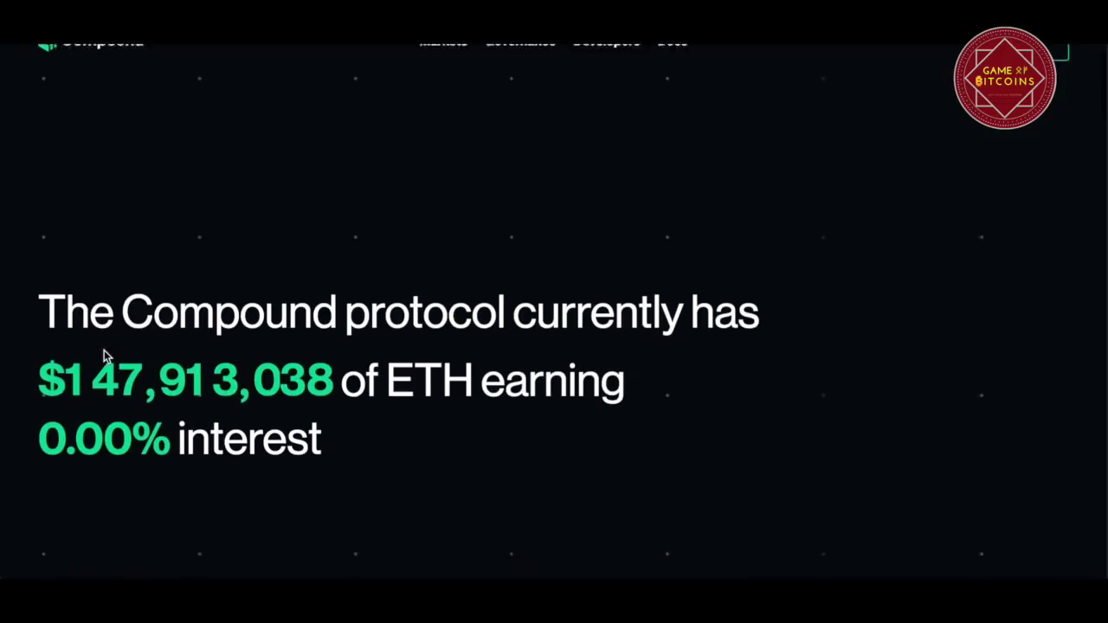
{"action": "scroll", "coordinate": [104, 350], "scroll_direction": "down", "scroll_amount": 1}
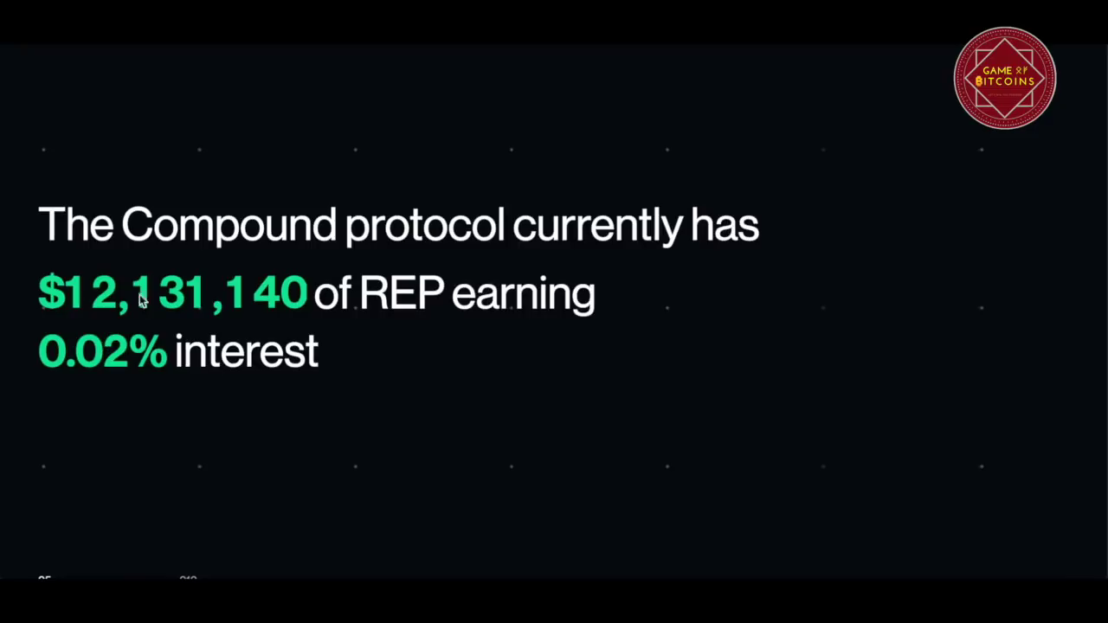
{"action": "scroll", "coordinate": [367, 262], "scroll_direction": "up", "scroll_amount": 1}
{"action": "scroll", "coordinate": [367, 262], "scroll_direction": "up", "scroll_amount": 2}
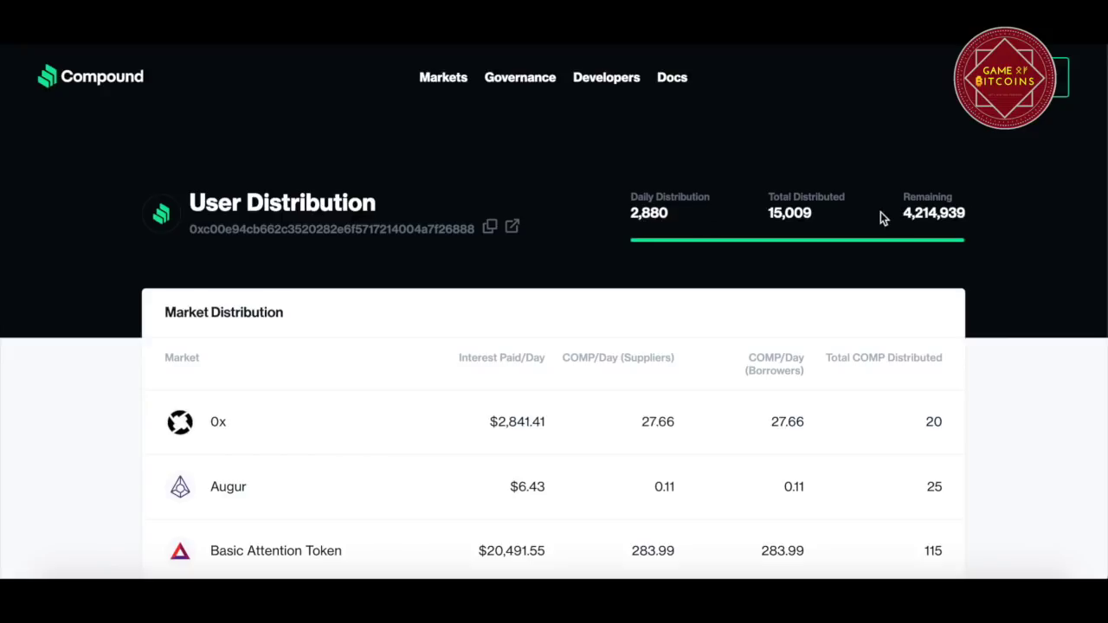
Step: Examine the COMP User Distribution page, comparing the distribution totals with the daily supplier and borrower amounts for each market
{"action": "left_click_drag", "start_coordinate": [785, 213], "coordinate": [796, 213]}
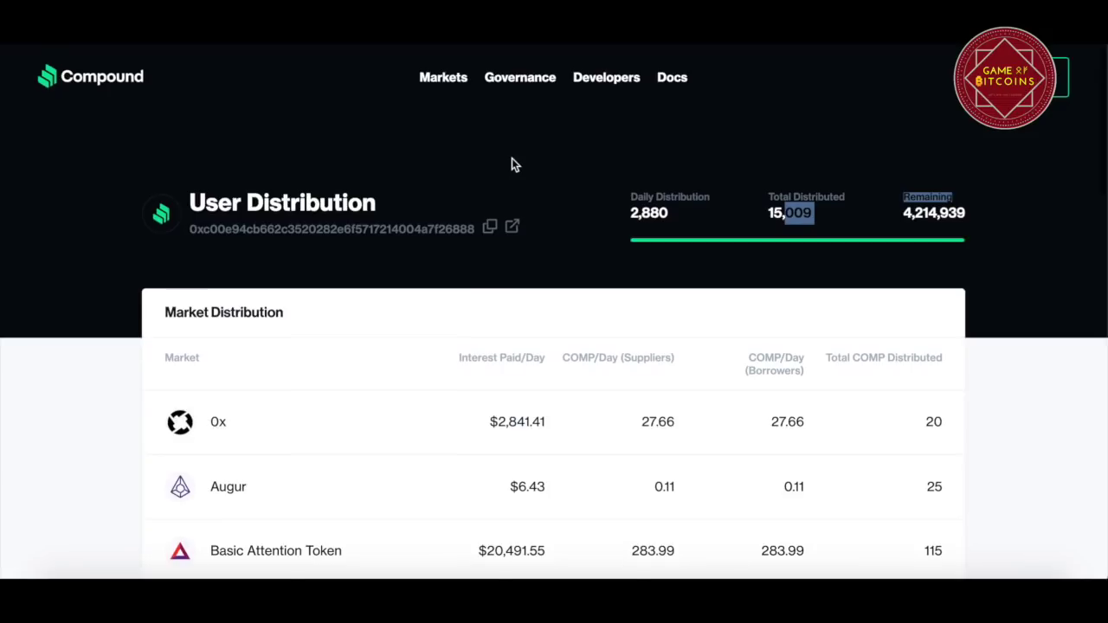
{"action": "scroll", "coordinate": [511, 165], "scroll_direction": "down", "scroll_amount": 1}
{"action": "scroll", "coordinate": [512, 165], "scroll_direction": "down", "scroll_amount": 4}
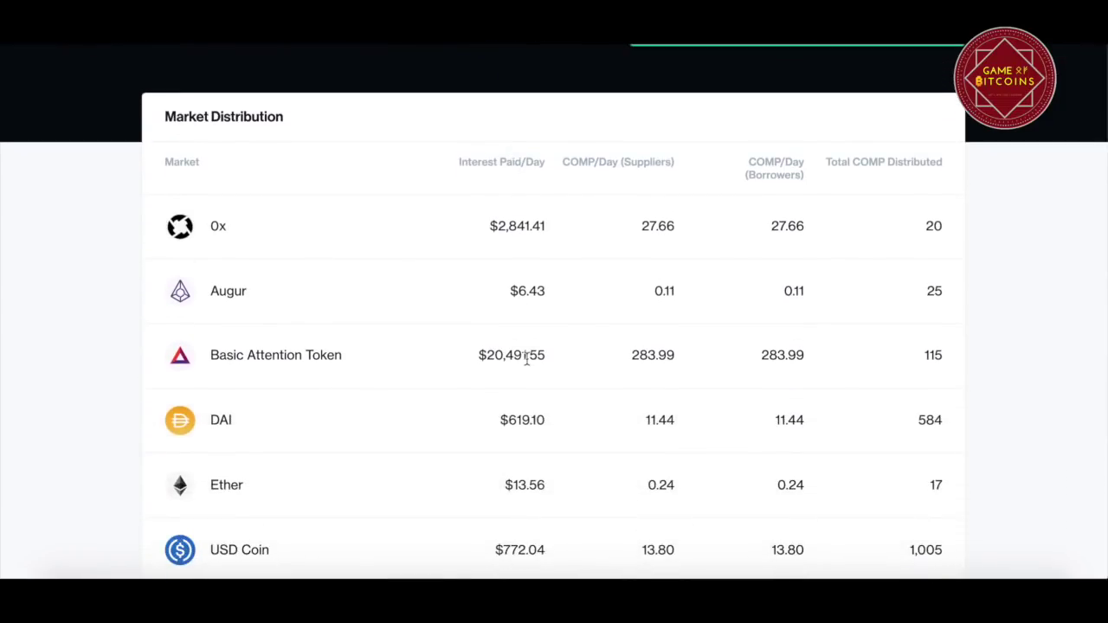
{"action": "scroll", "coordinate": [526, 358], "scroll_direction": "down", "scroll_amount": 5}
{"action": "scroll", "coordinate": [526, 359], "scroll_direction": "down", "scroll_amount": 1}
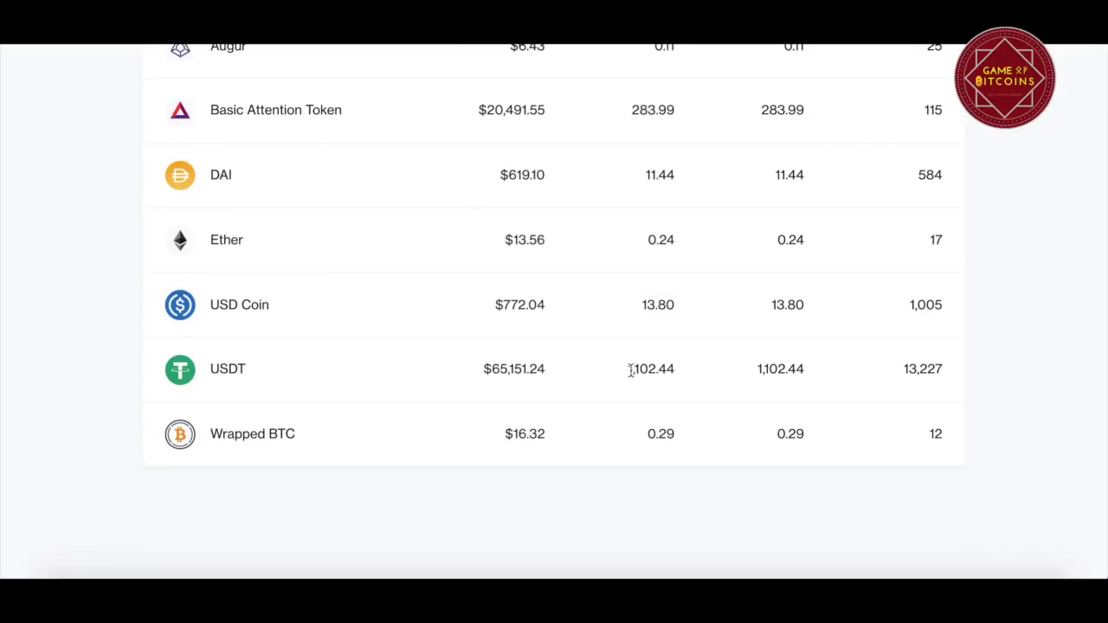
{"action": "scroll", "coordinate": [635, 388], "scroll_direction": "up", "scroll_amount": 5}
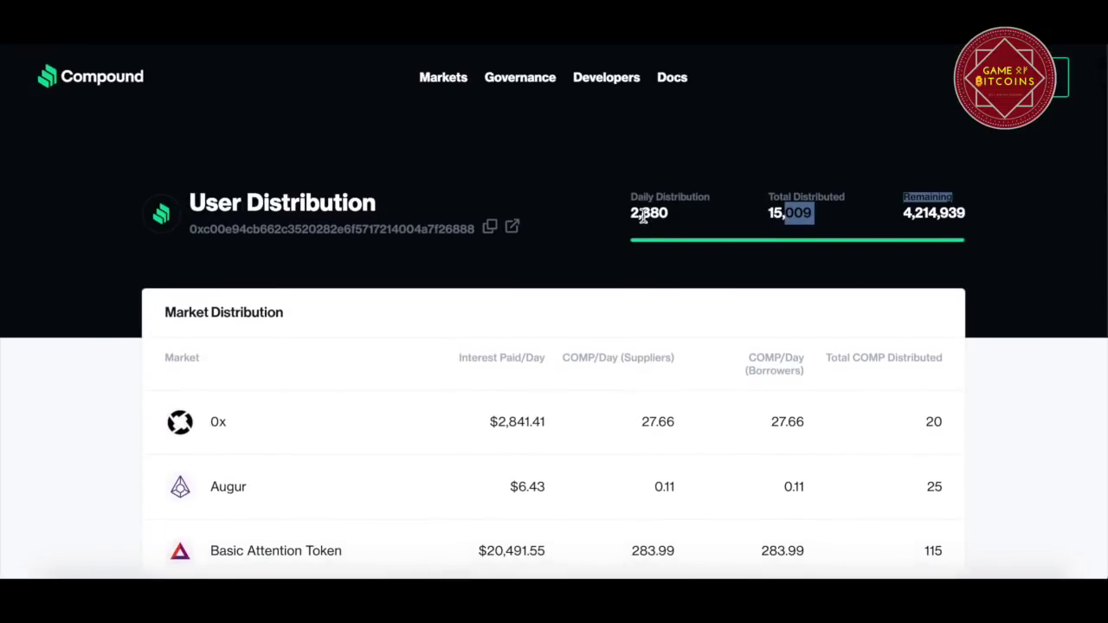
{"action": "scroll", "coordinate": [654, 261], "scroll_direction": "down", "scroll_amount": 1}
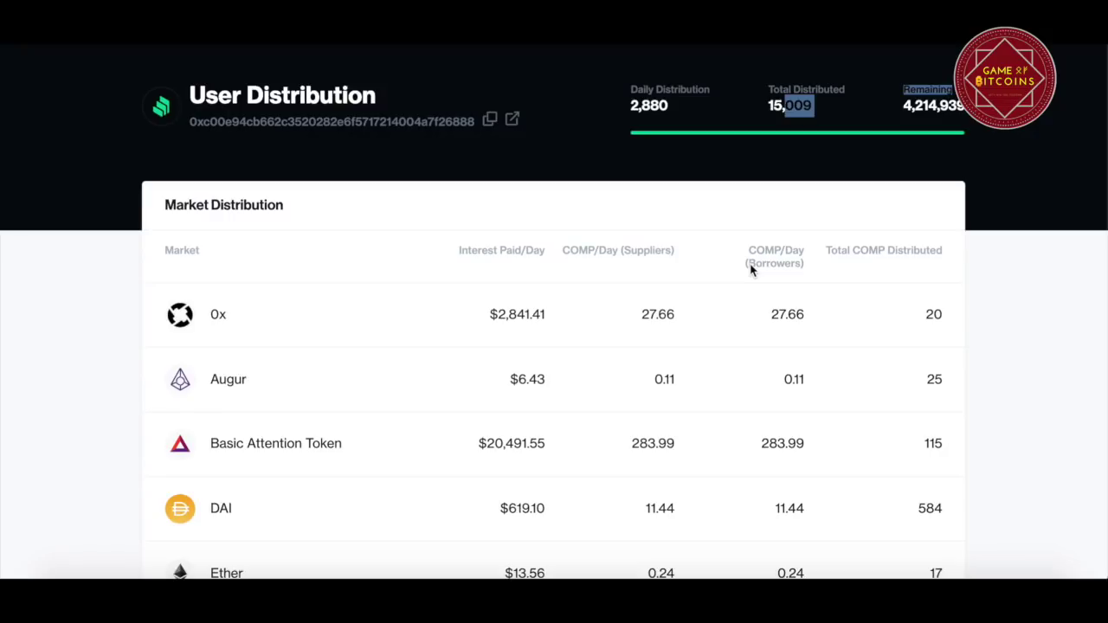
{"action": "scroll", "coordinate": [684, 289], "scroll_direction": "down", "scroll_amount": 5}
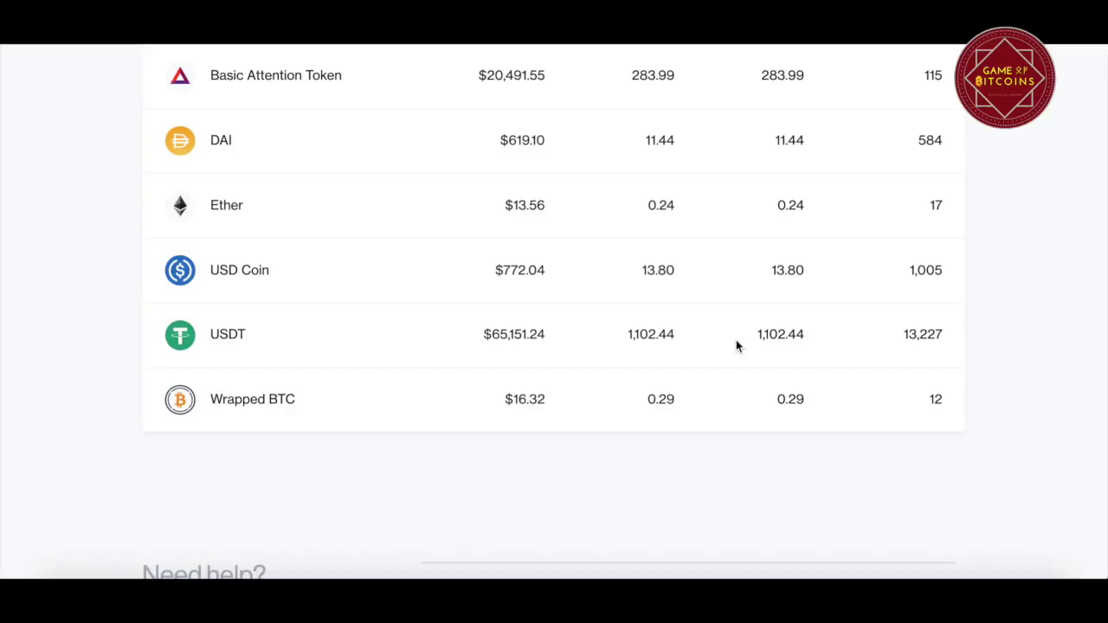
{"action": "scroll", "coordinate": [736, 346], "scroll_direction": "up", "scroll_amount": 10}
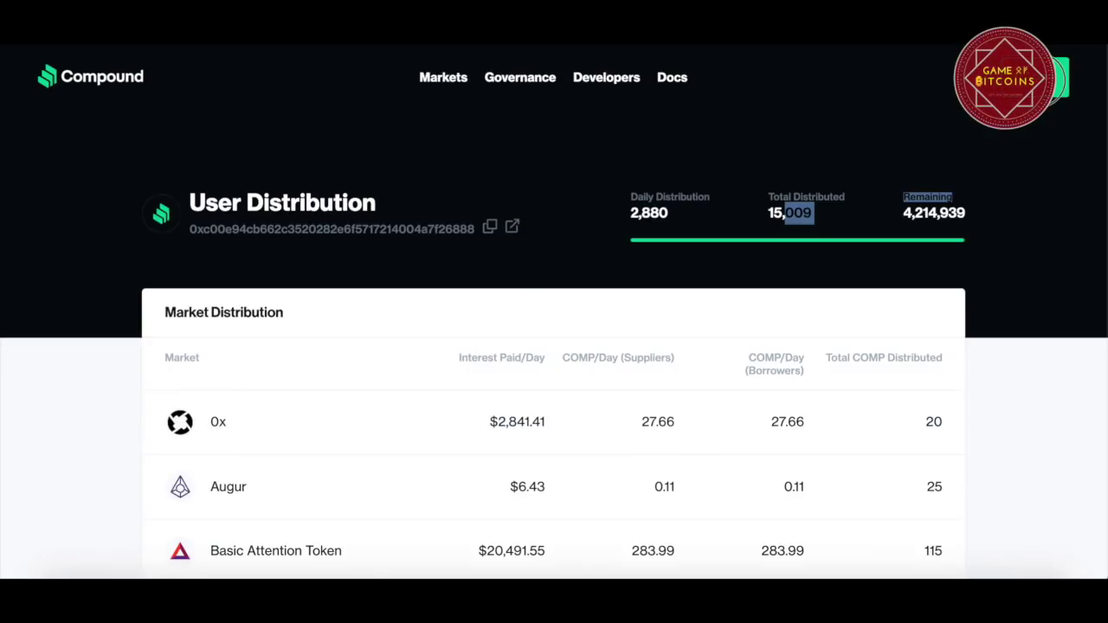
Step: Open the Compound app and connect the Metamask wallet
{"action": "left_click", "coordinate": [1052, 79]}
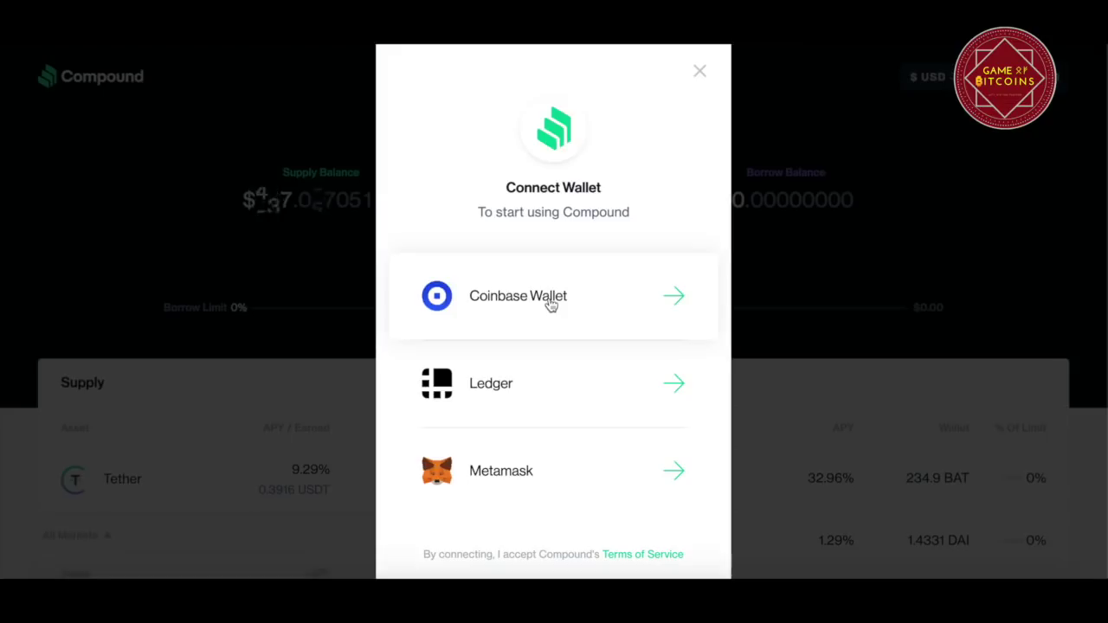
{"action": "scroll", "coordinate": [505, 403], "scroll_direction": "down", "scroll_amount": 1}
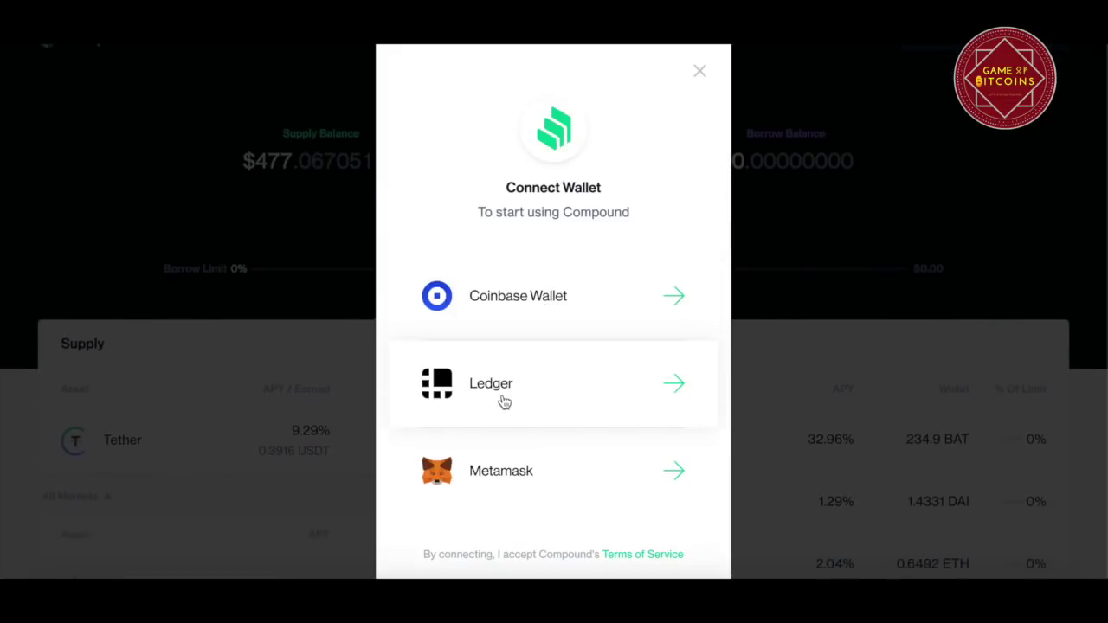
{"action": "scroll", "coordinate": [576, 326], "scroll_direction": "up", "scroll_amount": 1}
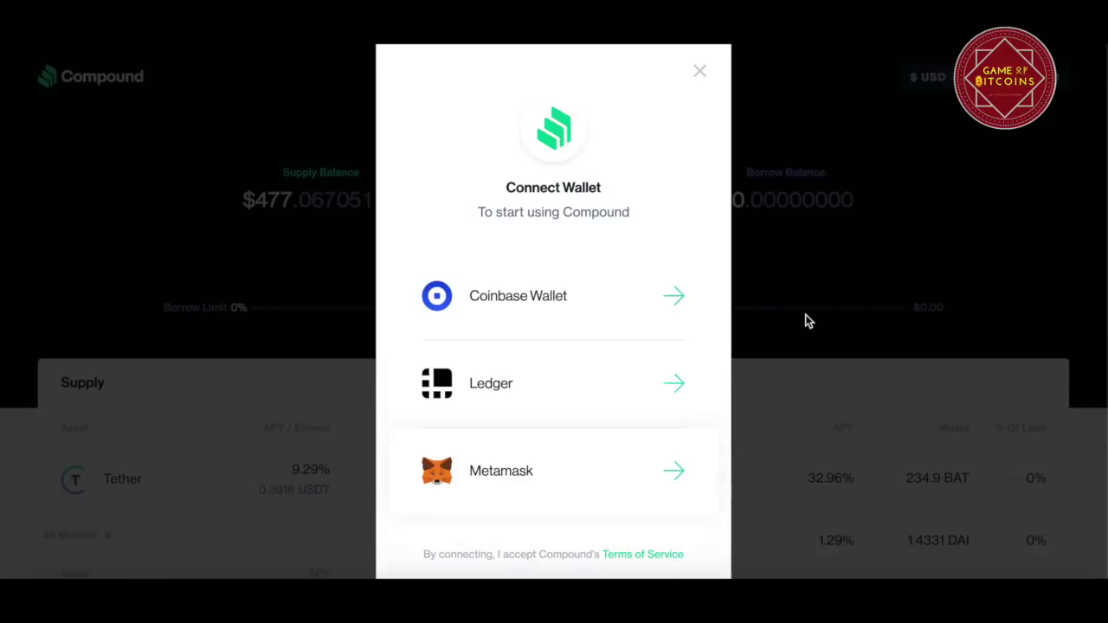
{"action": "left_click", "coordinate": [563, 473]}
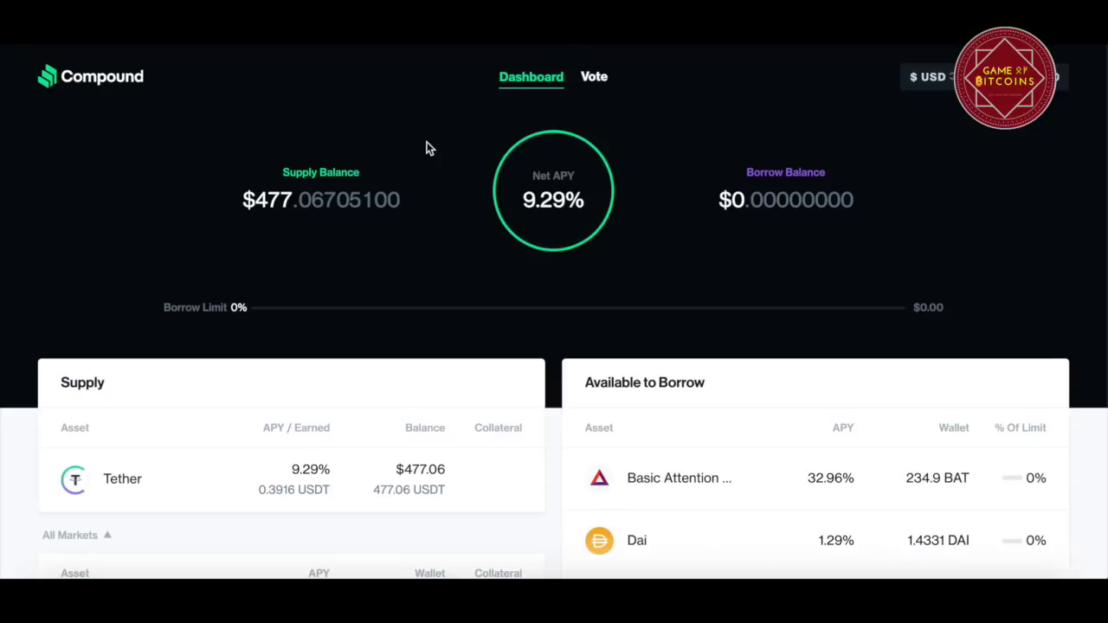
Step: Examine the dashboard's supply and borrow markets, comparing APYs and wallet balances for each asset
{"action": "scroll", "coordinate": [361, 233], "scroll_direction": "down", "scroll_amount": 3}
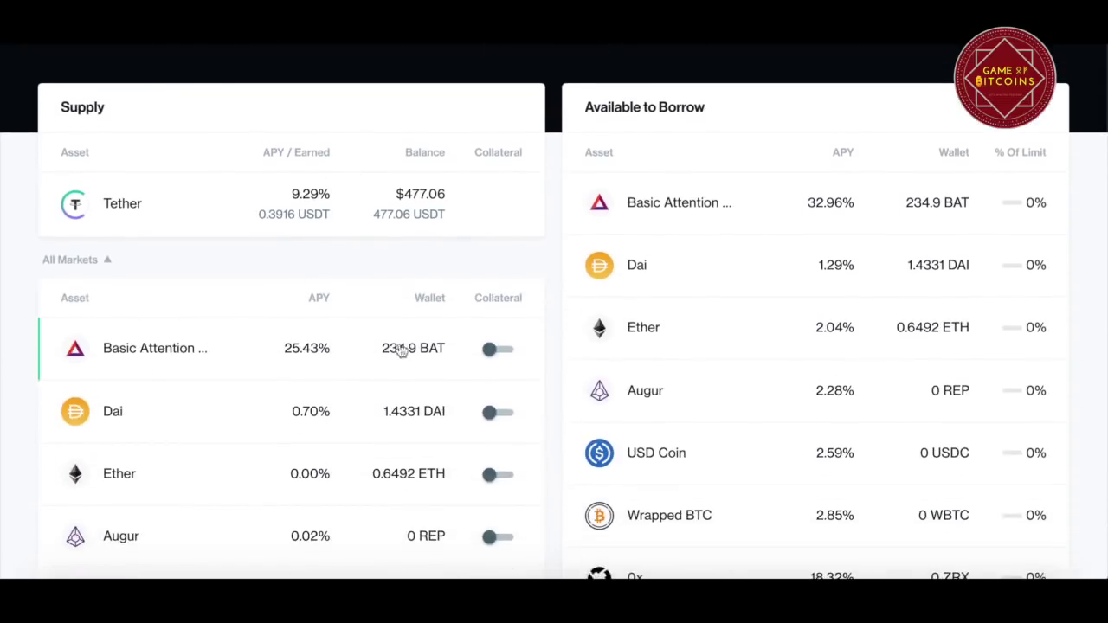
{"action": "scroll", "coordinate": [254, 343], "scroll_direction": "down", "scroll_amount": 3}
{"action": "scroll", "coordinate": [257, 343], "scroll_direction": "up", "scroll_amount": 4}
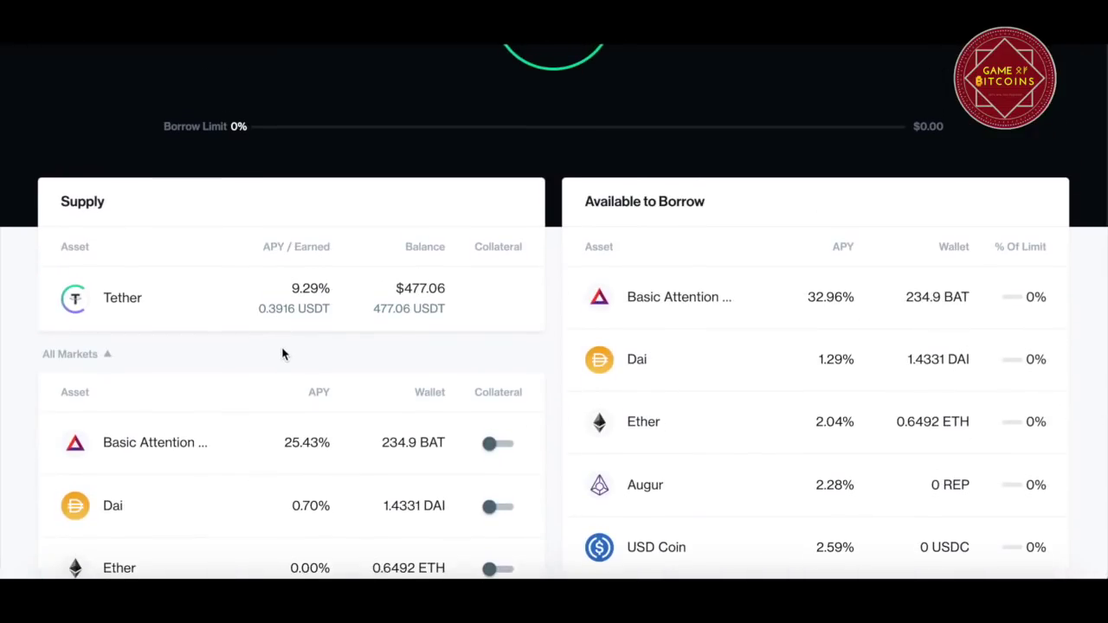
{"action": "scroll", "coordinate": [283, 354], "scroll_direction": "up", "scroll_amount": 1}
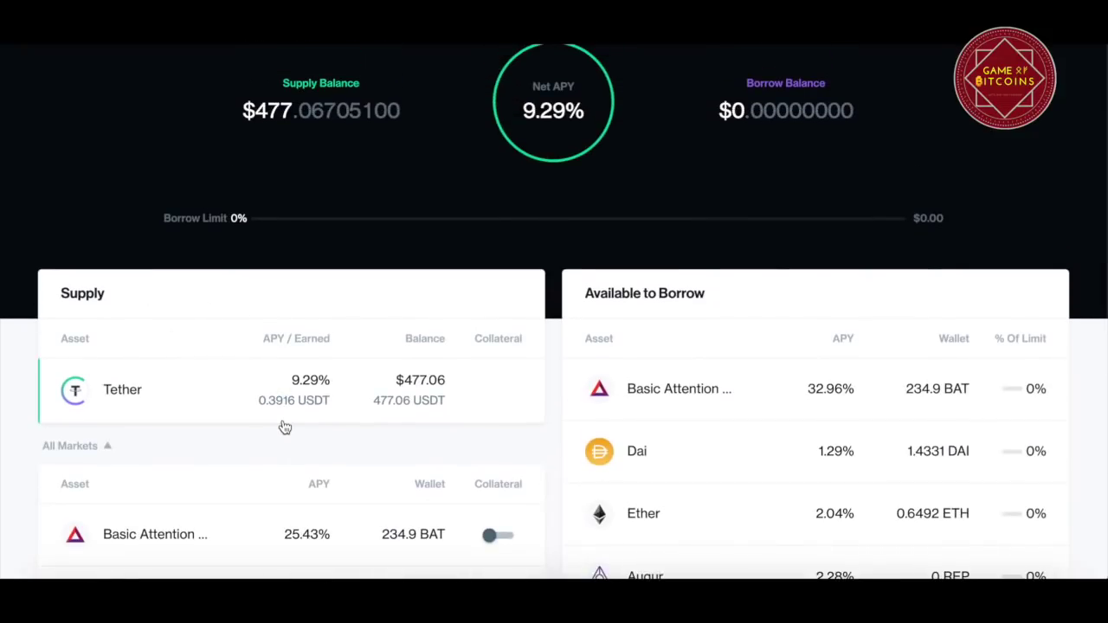
{"action": "scroll", "coordinate": [285, 428], "scroll_direction": "down", "scroll_amount": 3}
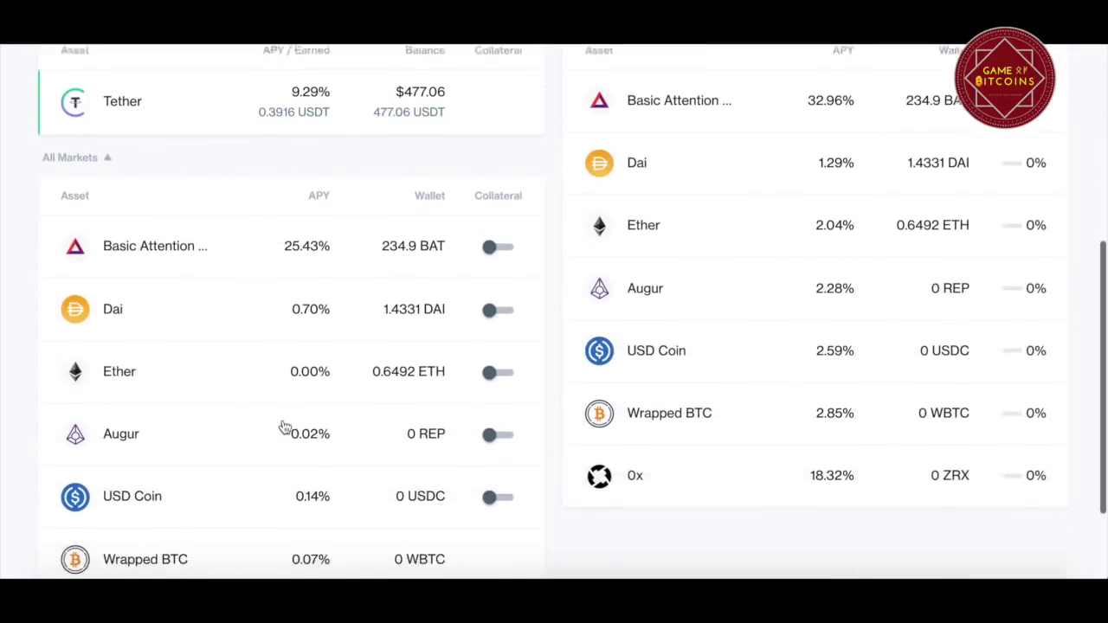
Step: Try to enable Basic Attention Token for supply, rejecting the wallet's BAT spending request and closing the dialog
{"action": "scroll", "coordinate": [283, 427], "scroll_direction": "up", "scroll_amount": 1}
{"action": "left_click", "coordinate": [336, 350]}
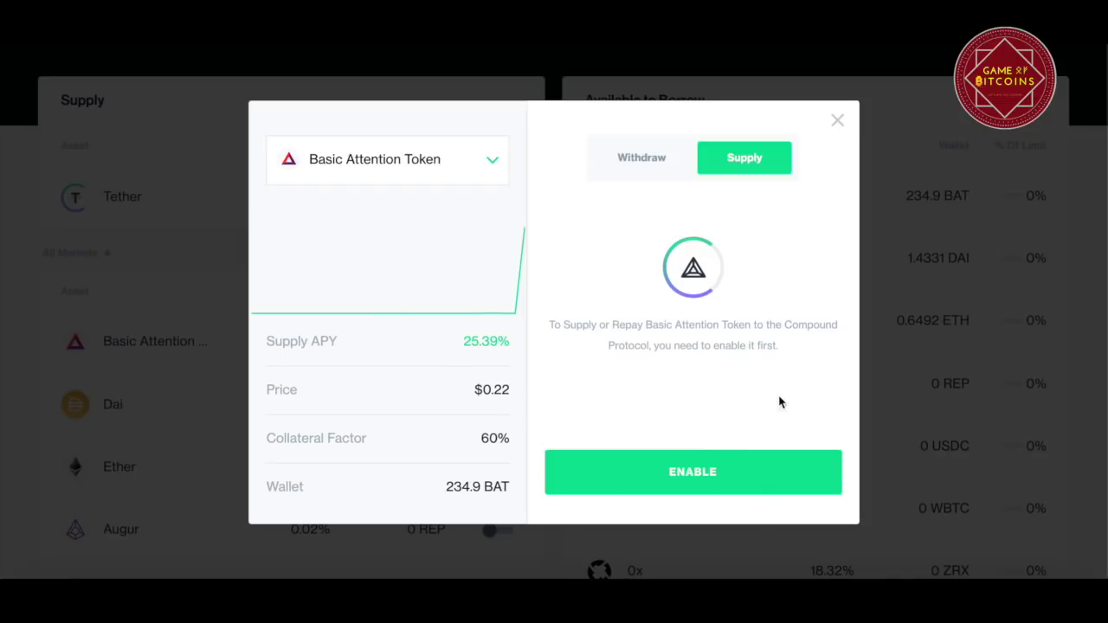
{"action": "left_click", "coordinate": [713, 457]}
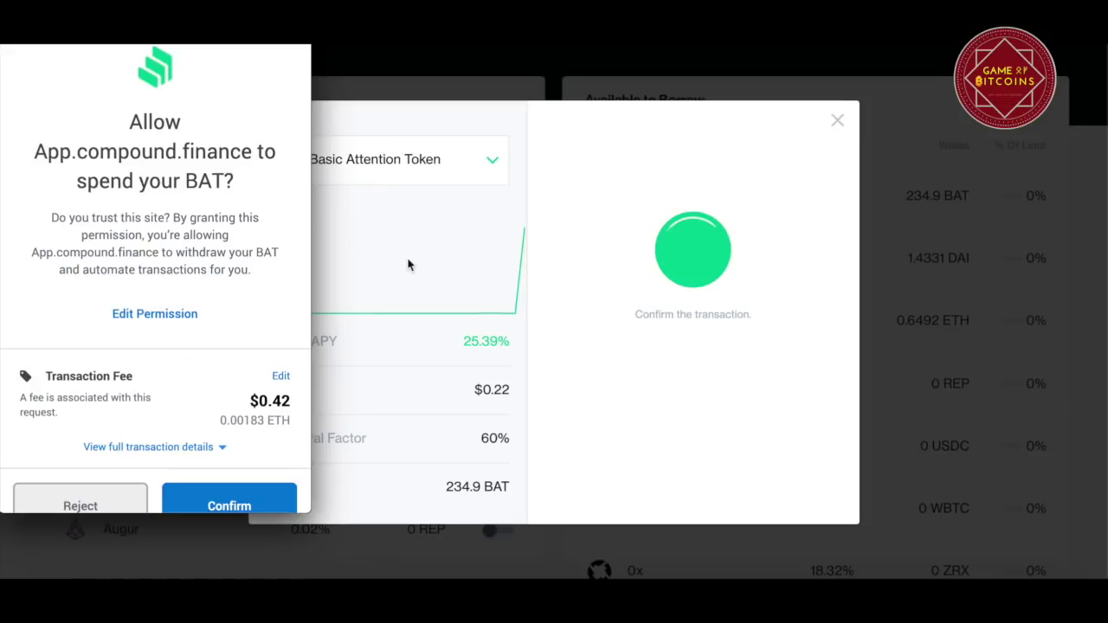
{"action": "left_click", "coordinate": [52, 495]}
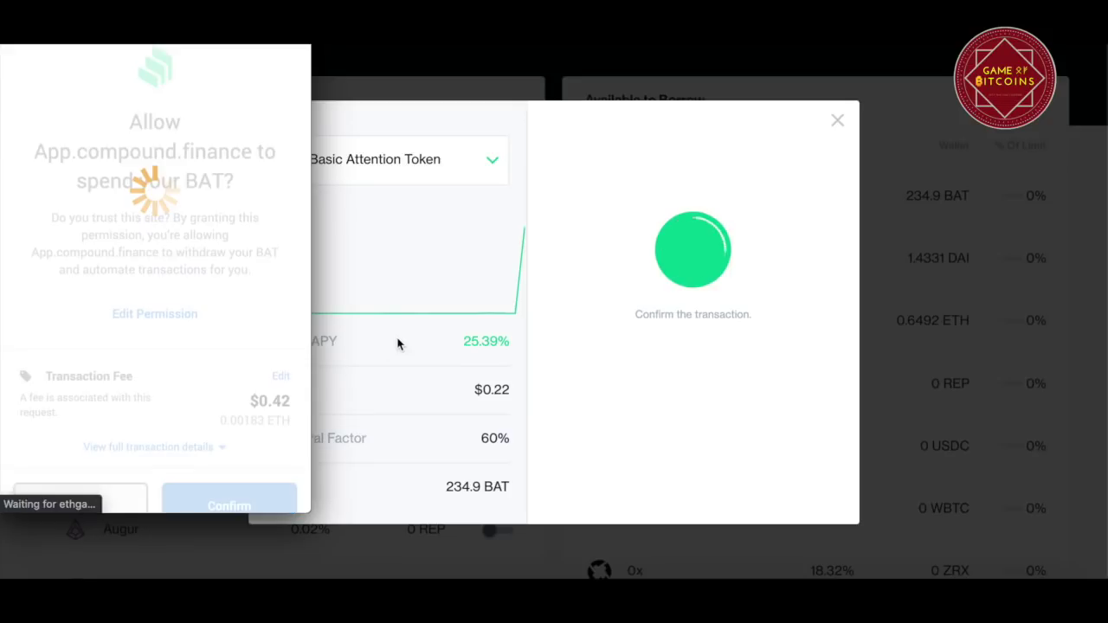
{"action": "left_click", "coordinate": [837, 121]}
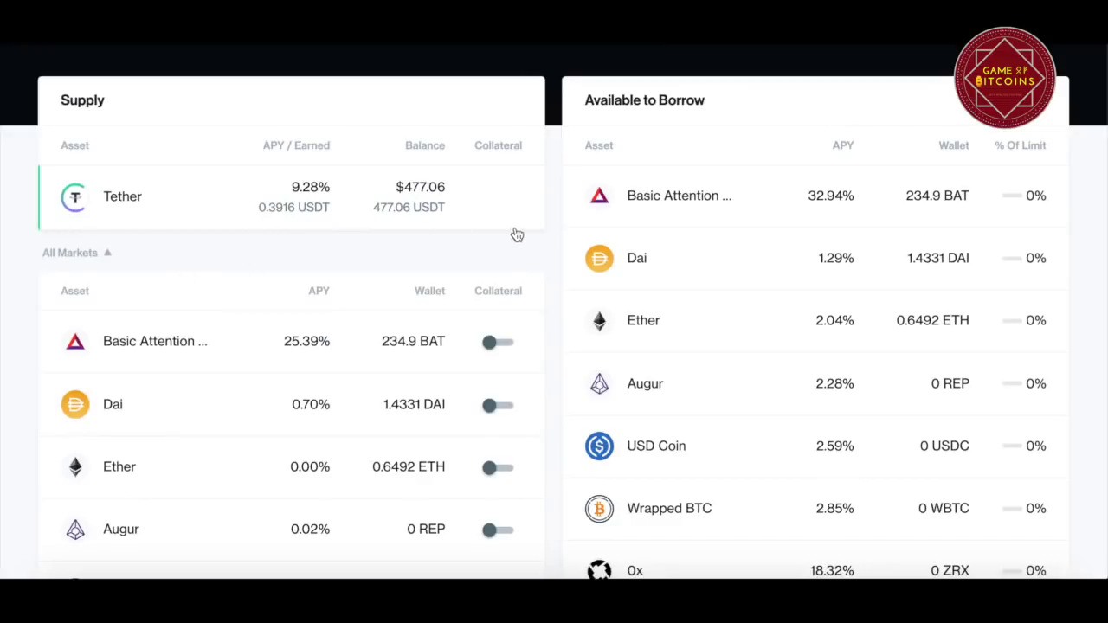
Step: View the supply dialog for Basic Attention Token and close it without enabling the asset
{"action": "left_click", "coordinate": [328, 356]}
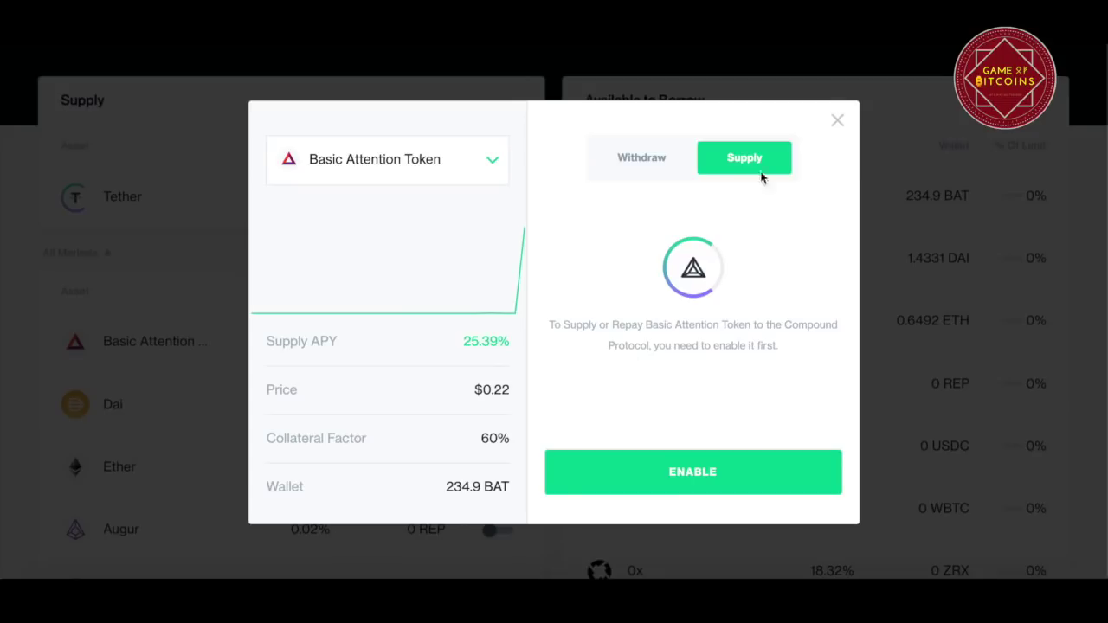
{"action": "left_click", "coordinate": [837, 120]}
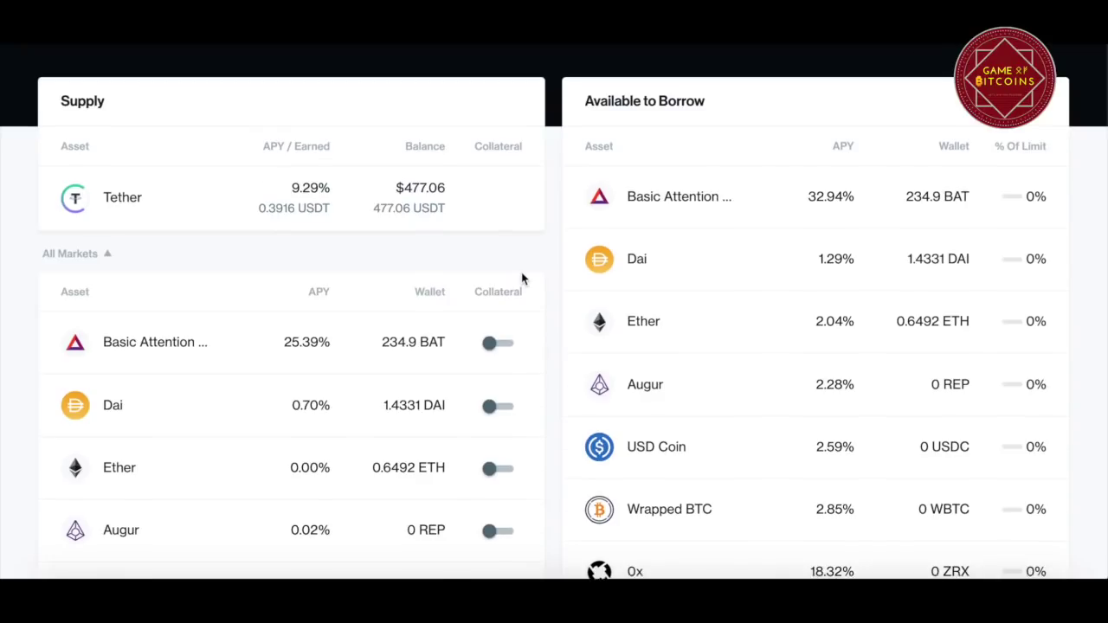
Step: Go to Compound's governance voting page and examine the amount of COMP earned in the voting wallet
{"action": "scroll", "coordinate": [522, 277], "scroll_direction": "up", "scroll_amount": 3}
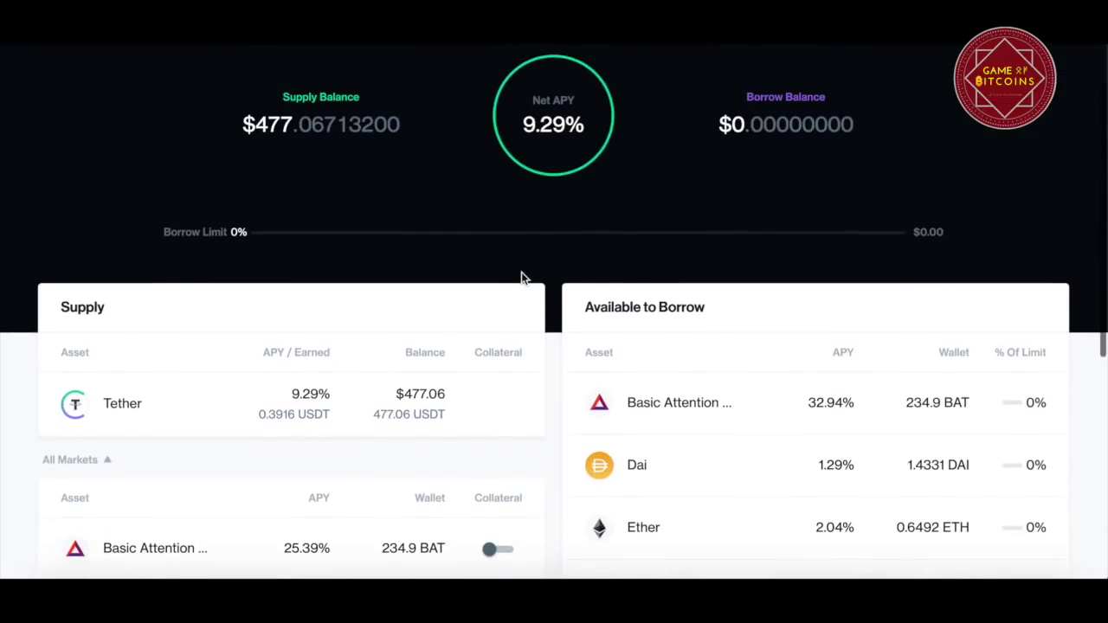
{"action": "scroll", "coordinate": [521, 276], "scroll_direction": "up", "scroll_amount": 1}
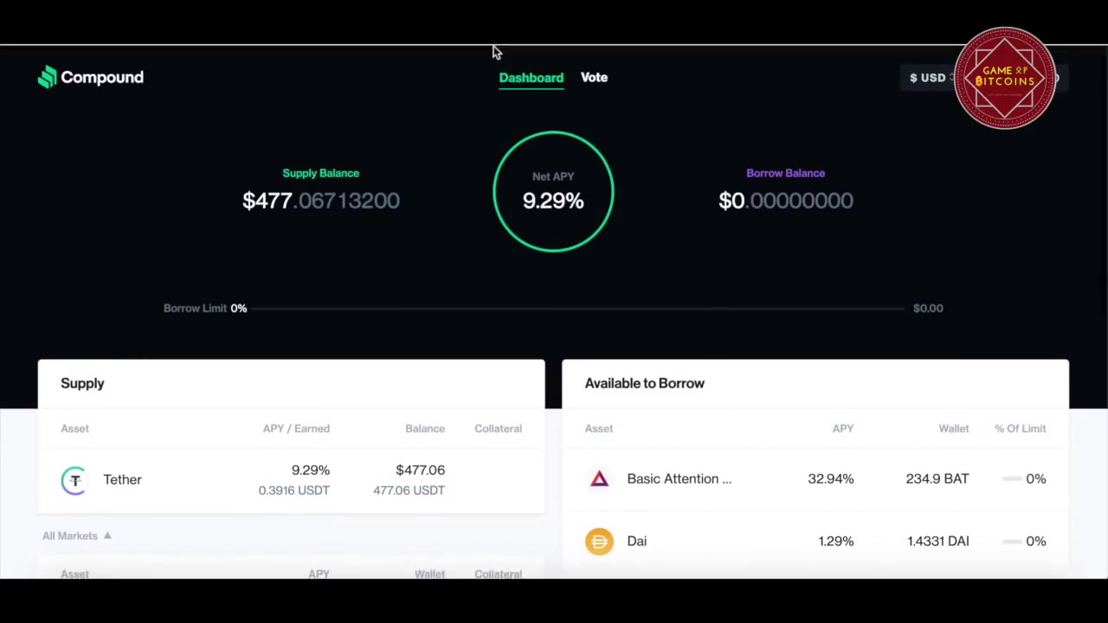
{"action": "left_click", "coordinate": [594, 80]}
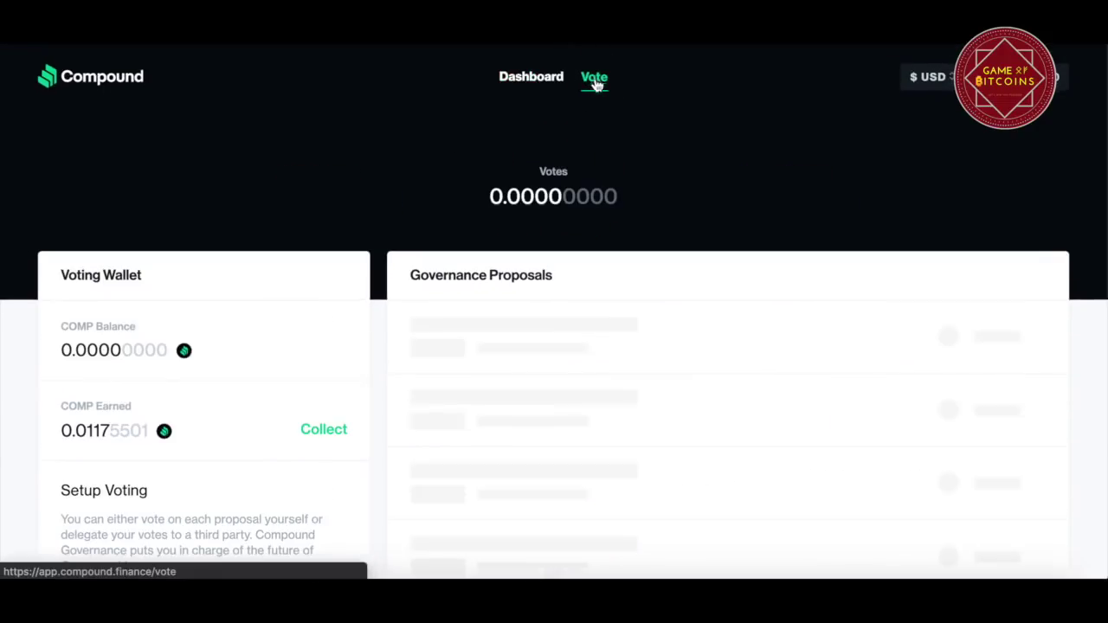
{"action": "scroll", "coordinate": [287, 290], "scroll_direction": "down", "scroll_amount": 1}
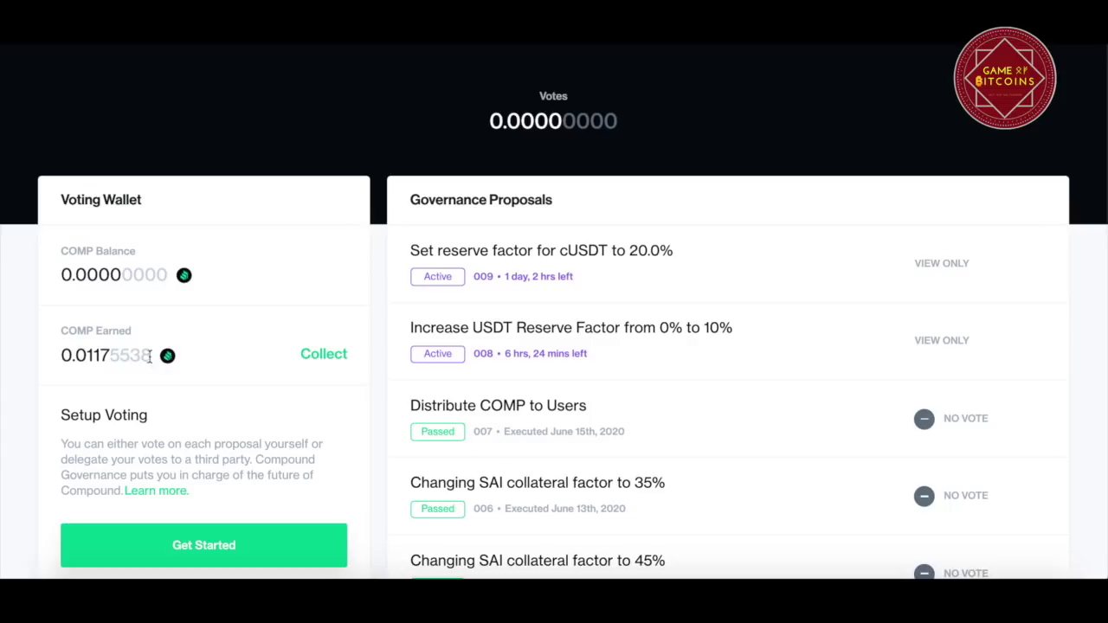
{"action": "left_click_drag", "start_coordinate": [71, 355], "coordinate": [135, 354]}
{"action": "left_click_drag", "start_coordinate": [61, 355], "coordinate": [92, 356]}
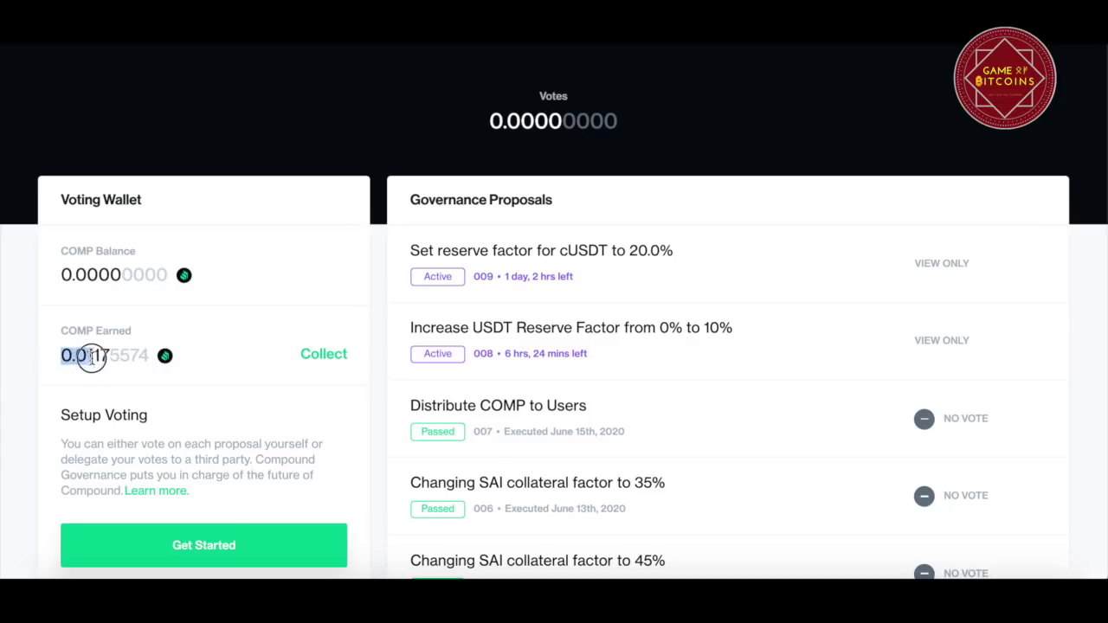
{"action": "left_click", "coordinate": [135, 378]}
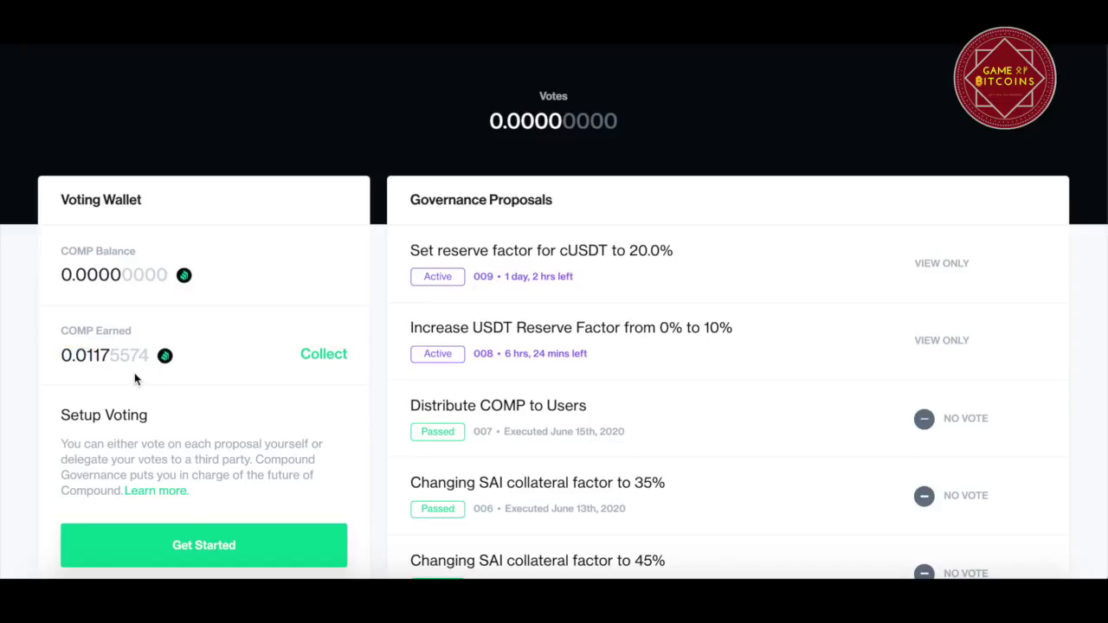
{"action": "left_click_drag", "start_coordinate": [59, 355], "coordinate": [91, 354]}
{"action": "left_click", "coordinate": [90, 354]}
Step: Return to the Compound dashboard and review the supply balance, net APY and supplied Tether position
{"action": "scroll", "coordinate": [205, 376], "scroll_direction": "up", "scroll_amount": 2}
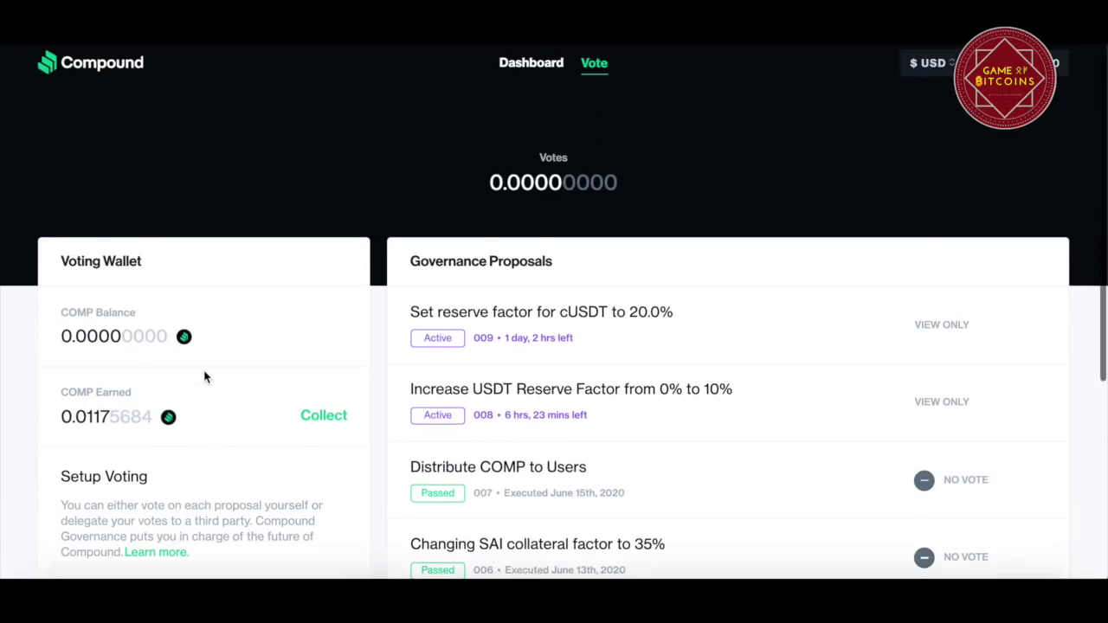
{"action": "left_click", "coordinate": [531, 70]}
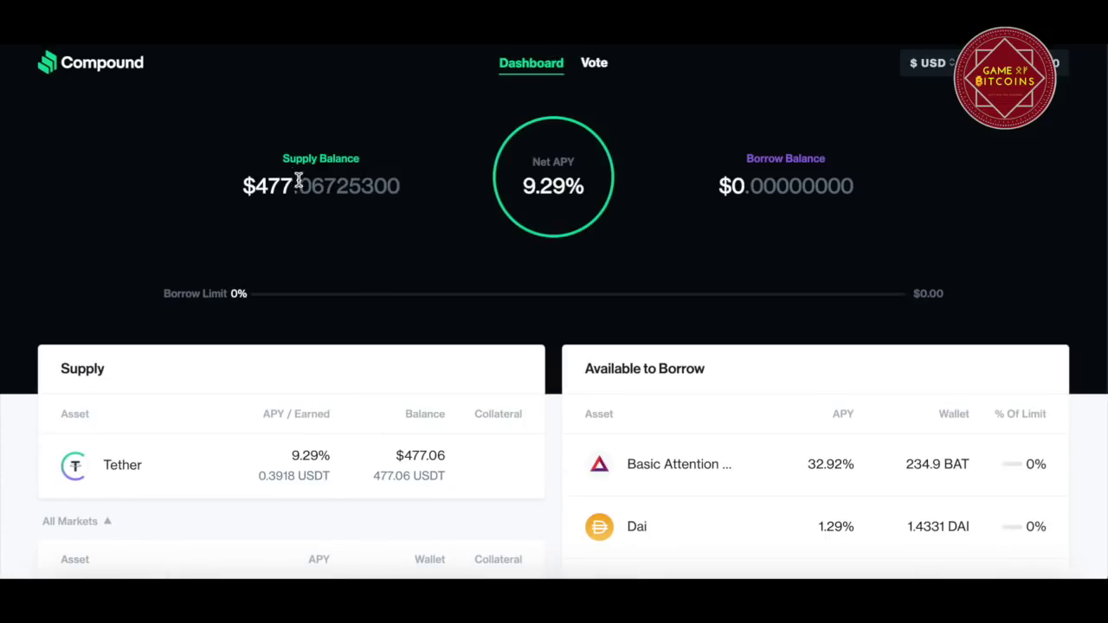
{"action": "mouse_move", "coordinate": [539, 183]}
{"action": "scroll", "coordinate": [473, 332], "scroll_direction": "down", "scroll_amount": 2}
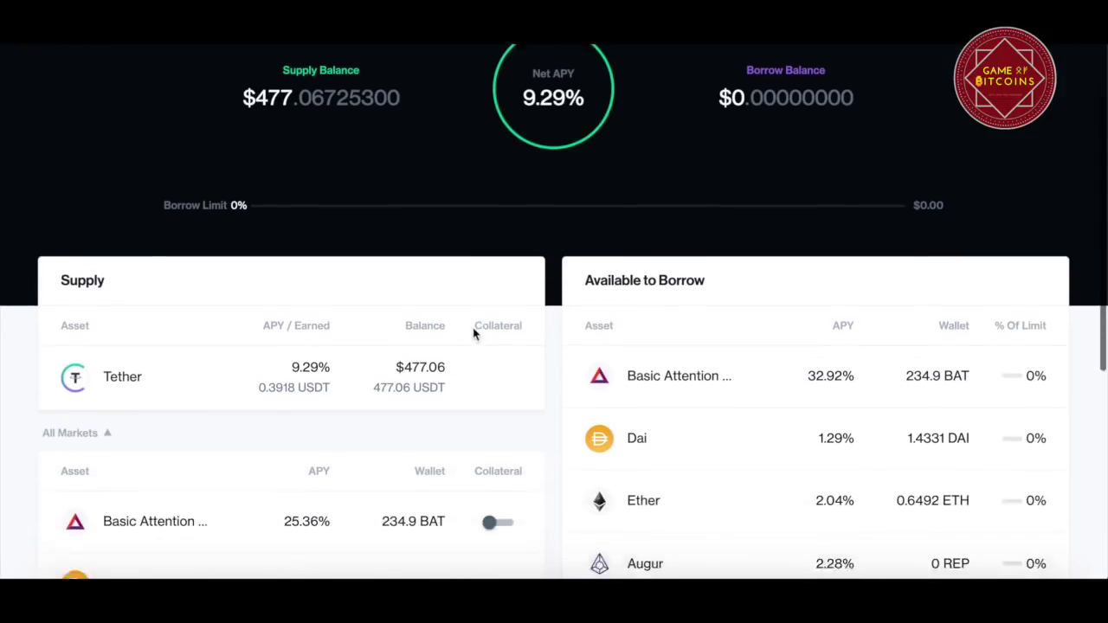
{"action": "scroll", "coordinate": [474, 332], "scroll_direction": "up", "scroll_amount": 2}
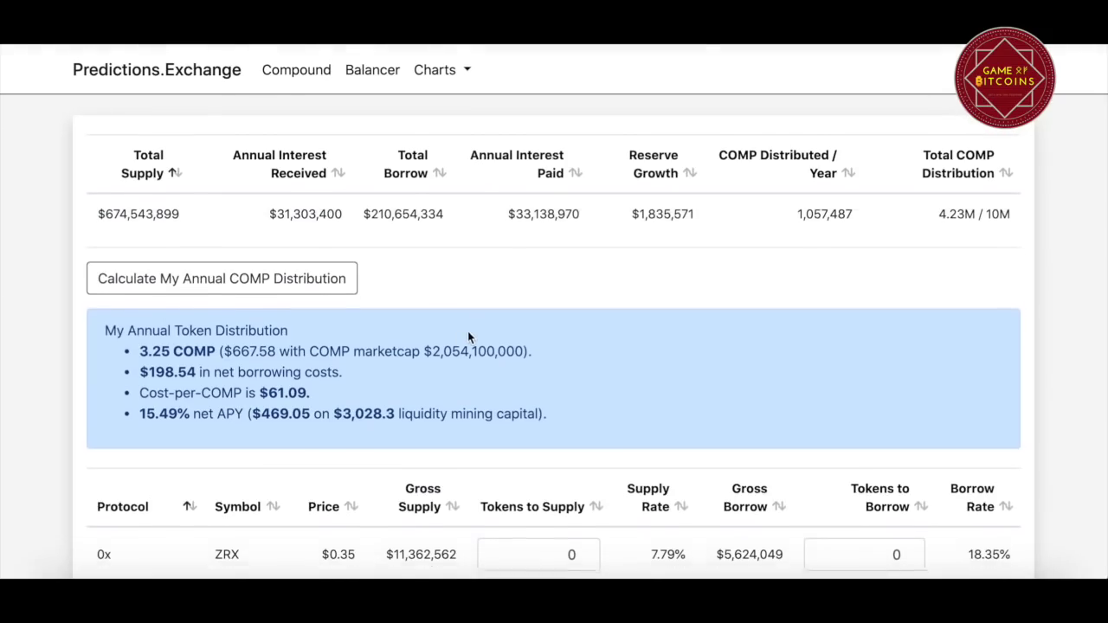
Step: Look over the Compound calculator on Predictions.Exchange and reload the page to clear the previous calculation
{"action": "scroll", "coordinate": [463, 336], "scroll_direction": "down", "scroll_amount": 3}
{"action": "scroll", "coordinate": [455, 335], "scroll_direction": "down", "scroll_amount": 3}
{"action": "scroll", "coordinate": [455, 335], "scroll_direction": "up", "scroll_amount": 6}
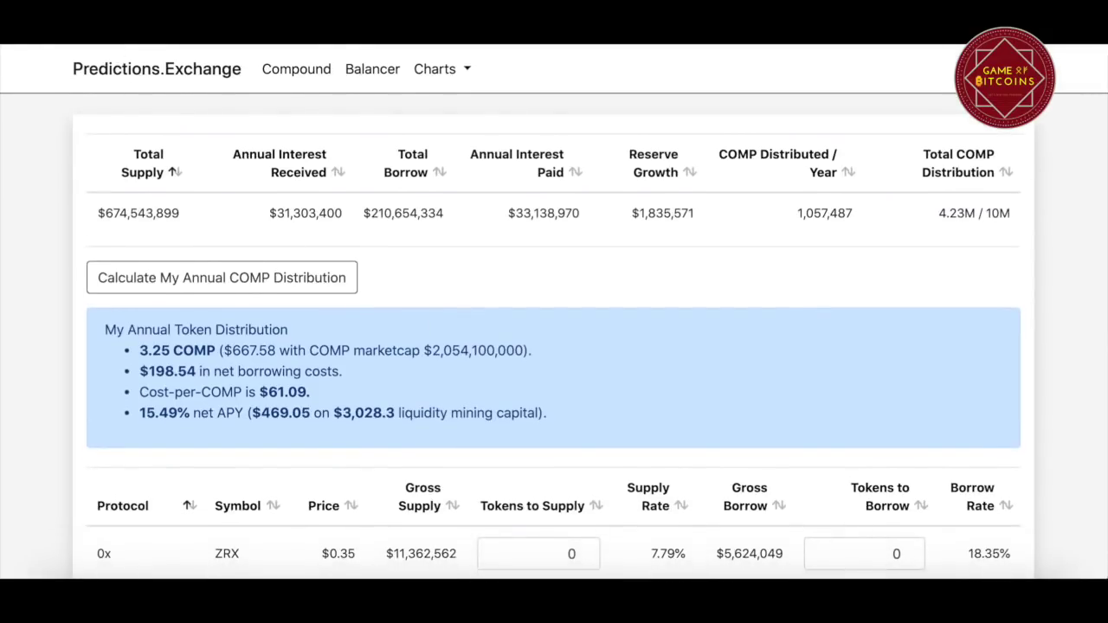
{"action": "left_click_drag", "start_coordinate": [383, 27], "coordinate": [935, 48]}
{"action": "key", "text": "BackSpace"}
{"action": "key", "text": "Return"}
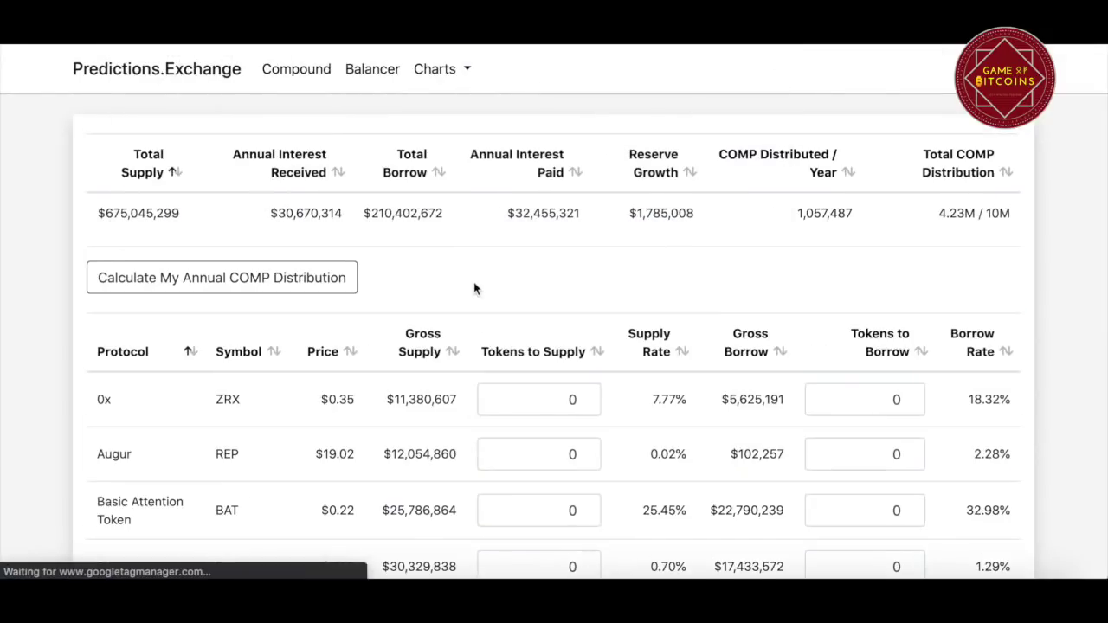
Step: Set the USDT tokens to supply to 477 and calculate the annual COMP distribution
{"action": "scroll", "coordinate": [475, 288], "scroll_direction": "down", "scroll_amount": 4}
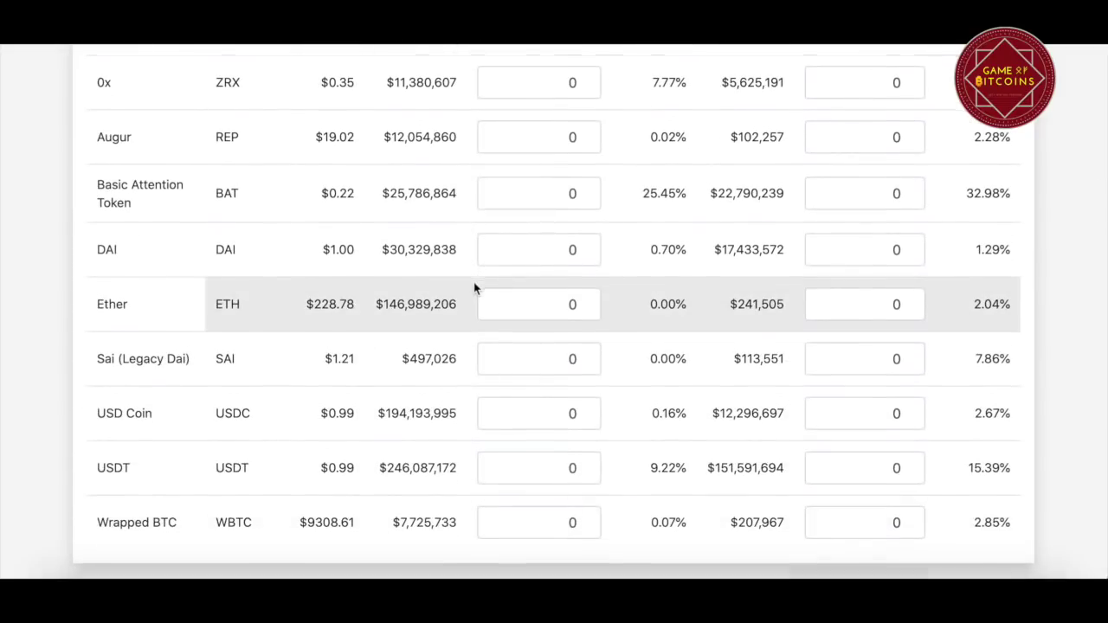
{"action": "double_click", "coordinate": [561, 472]}
{"action": "type", "text": "477"}
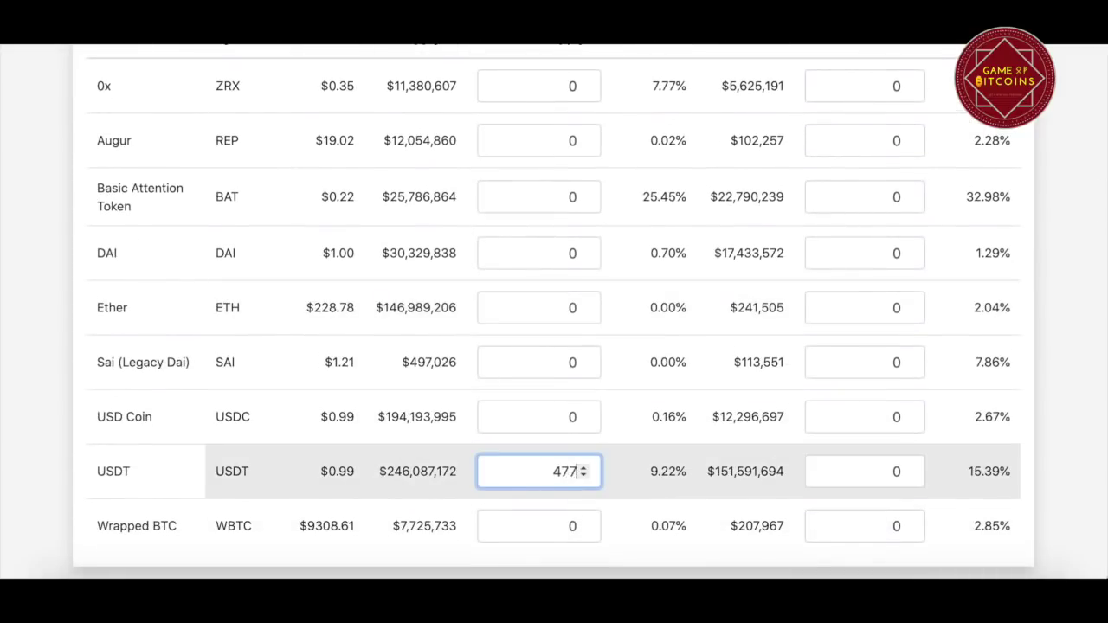
{"action": "left_click", "coordinate": [42, 426]}
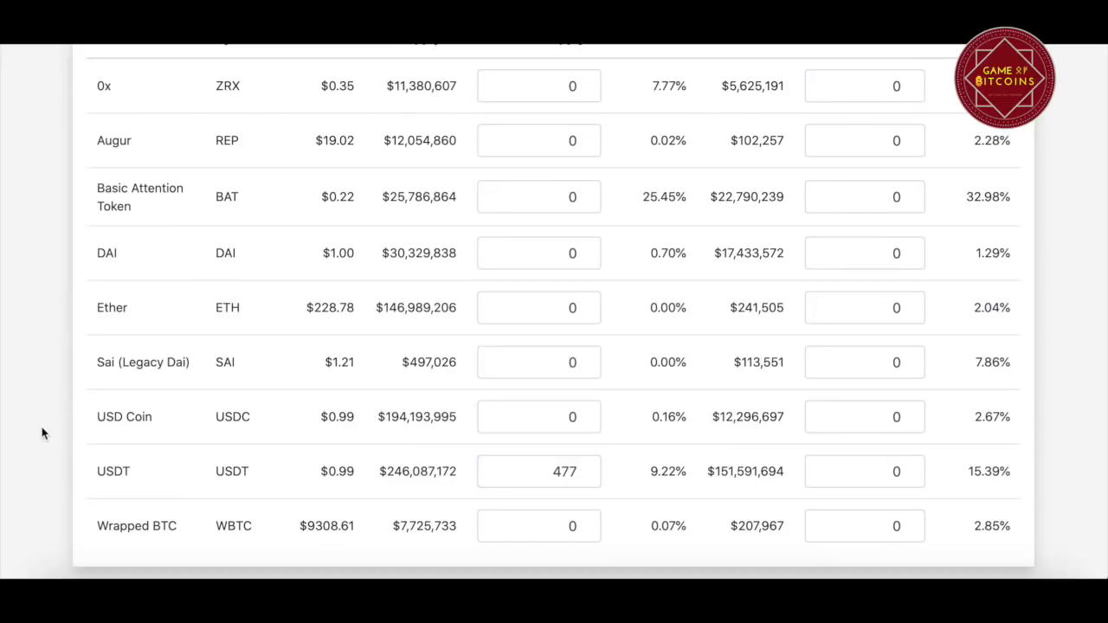
{"action": "scroll", "coordinate": [42, 426], "scroll_direction": "up", "scroll_amount": 4}
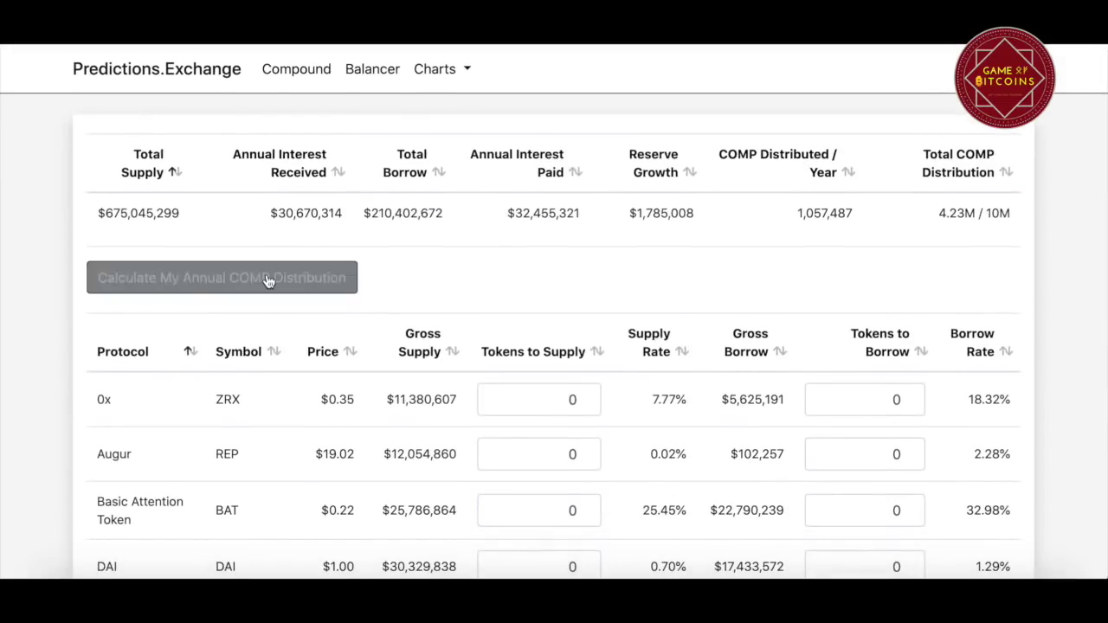
{"action": "left_click", "coordinate": [267, 282]}
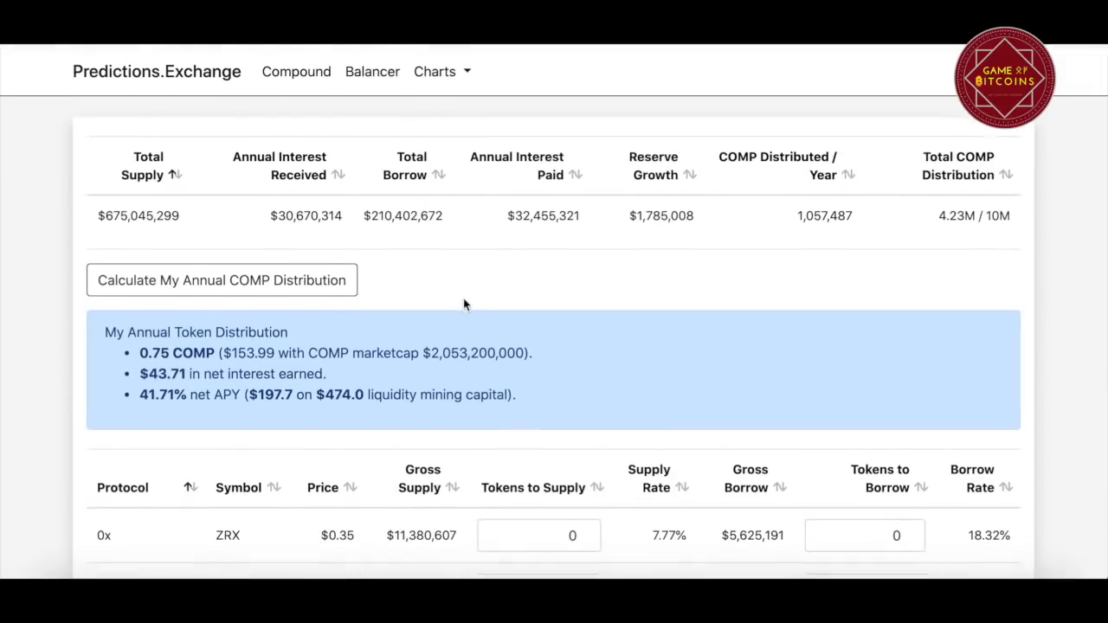
Step: Examine the annual token distribution results, comparing the COMP earned, net interest, net APY and liquidity mining capital
{"action": "scroll", "coordinate": [449, 301], "scroll_direction": "down", "scroll_amount": 1}
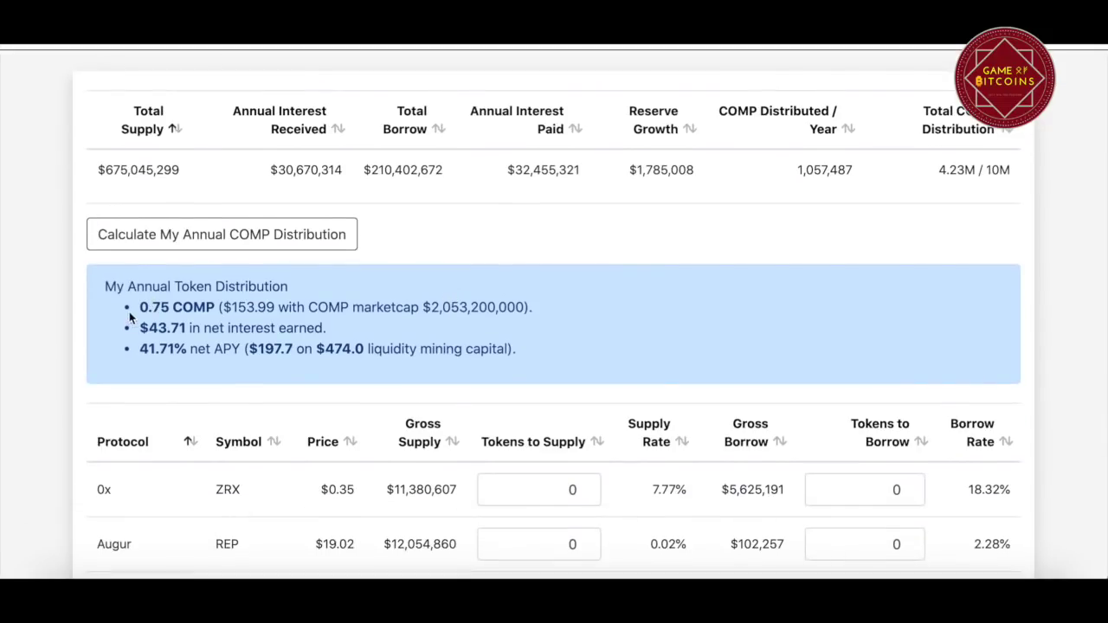
{"action": "left_click_drag", "start_coordinate": [135, 311], "coordinate": [306, 327]}
{"action": "left_click", "coordinate": [184, 305]}
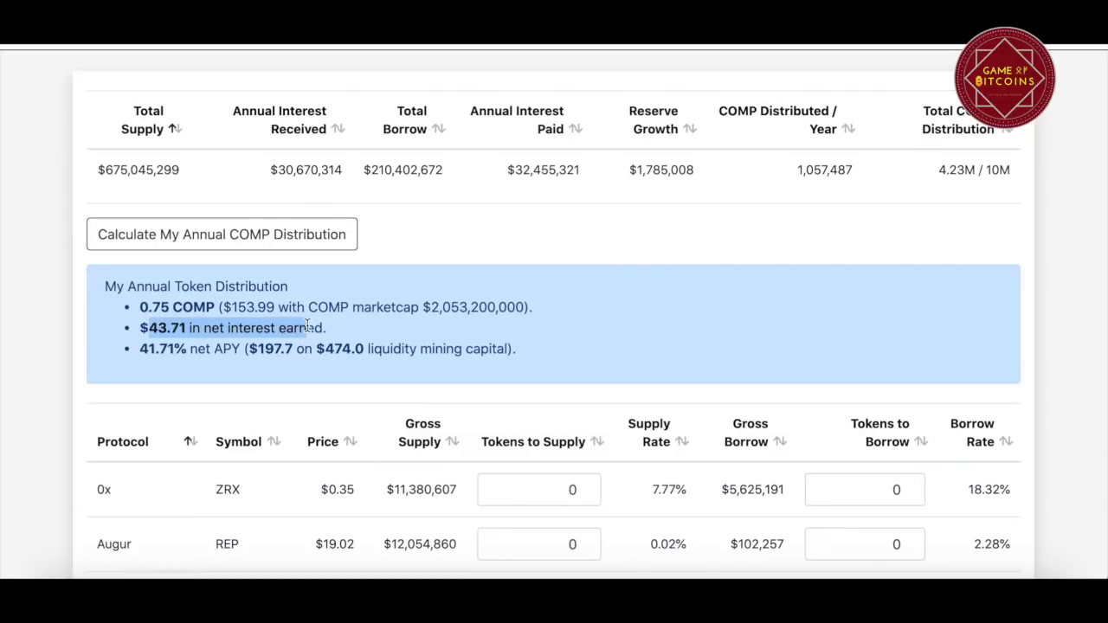
{"action": "left_click_drag", "start_coordinate": [139, 349], "coordinate": [170, 349]}
{"action": "left_click", "coordinate": [234, 357]}
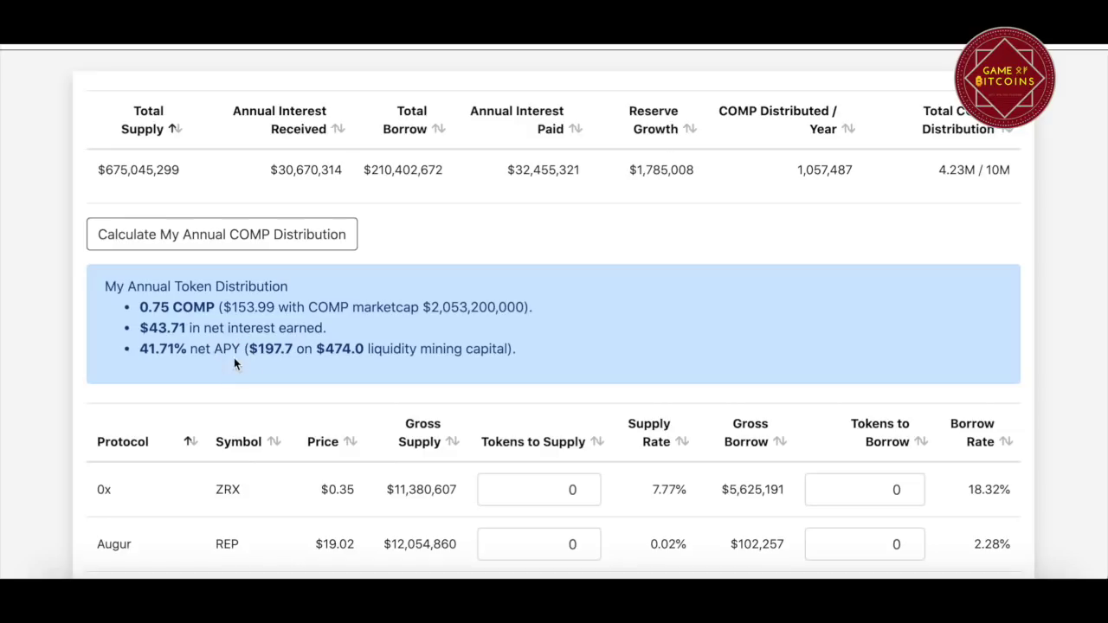
{"action": "left_click_drag", "start_coordinate": [251, 351], "coordinate": [363, 349]}
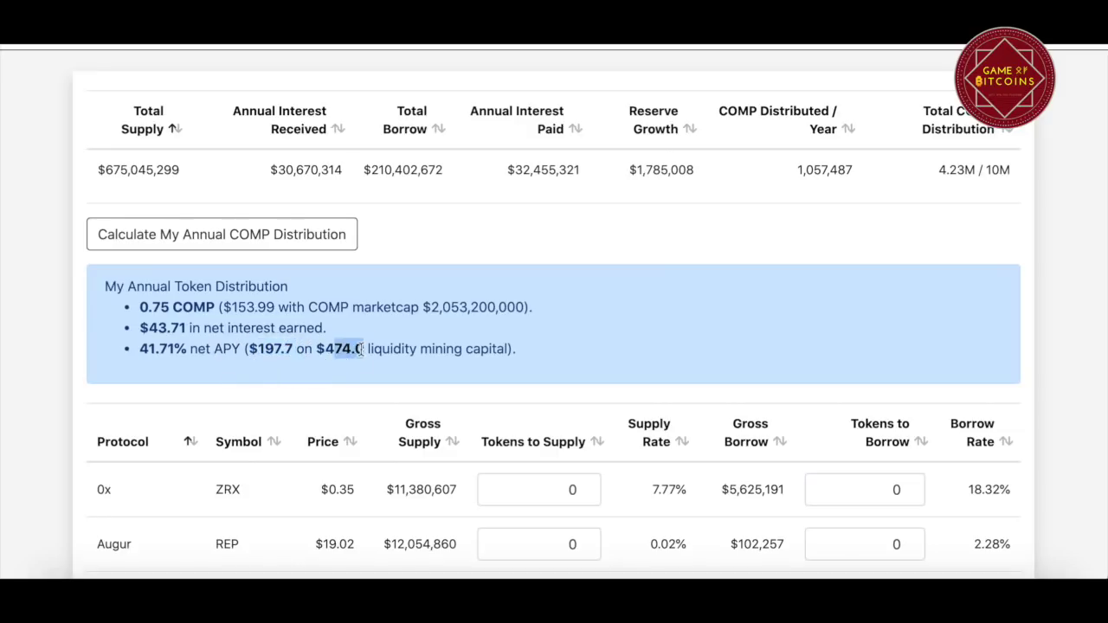
{"action": "double_click", "coordinate": [271, 348]}
{"action": "left_click_drag", "start_coordinate": [271, 348], "coordinate": [246, 348]}
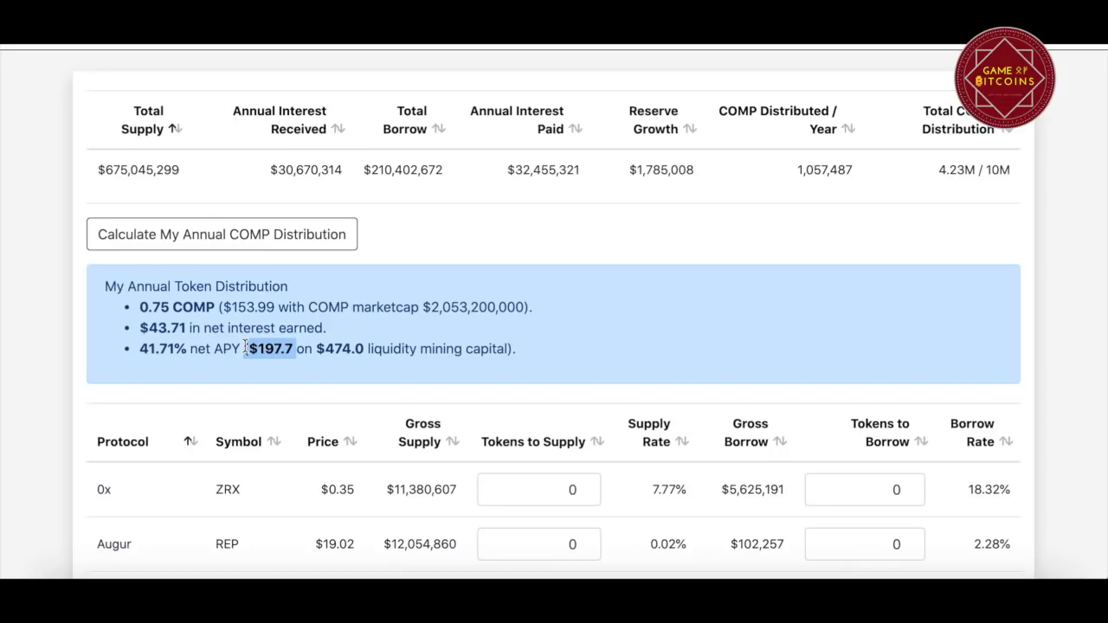
{"action": "left_click", "coordinate": [138, 303]}
{"action": "left_click_drag", "start_coordinate": [139, 348], "coordinate": [358, 350]}
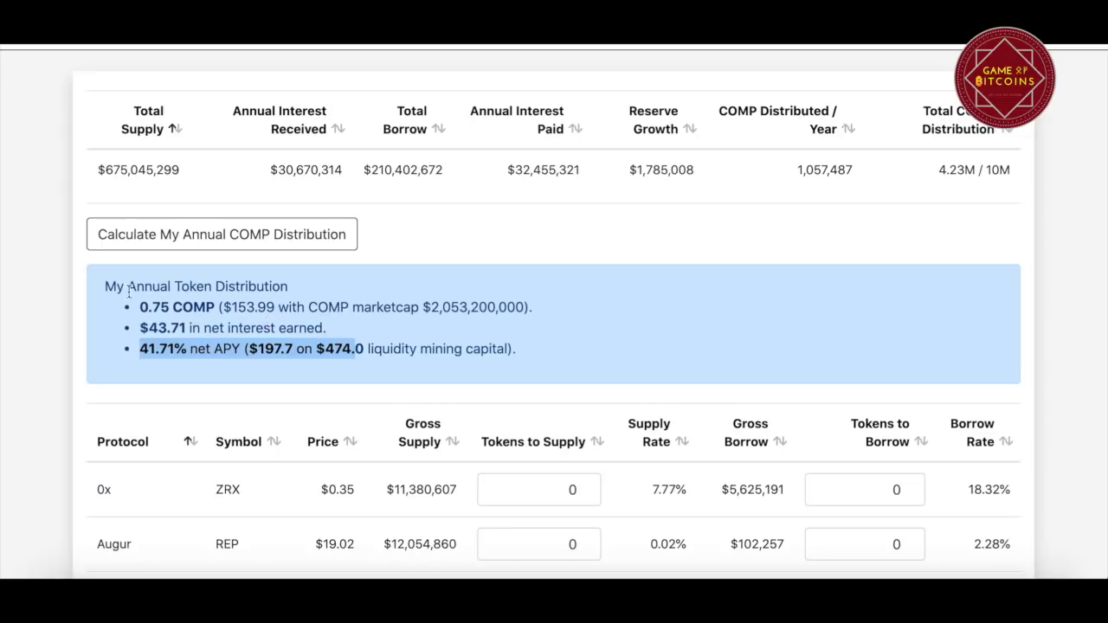
{"action": "left_click_drag", "start_coordinate": [138, 306], "coordinate": [222, 303]}
{"action": "left_click", "coordinate": [223, 305]}
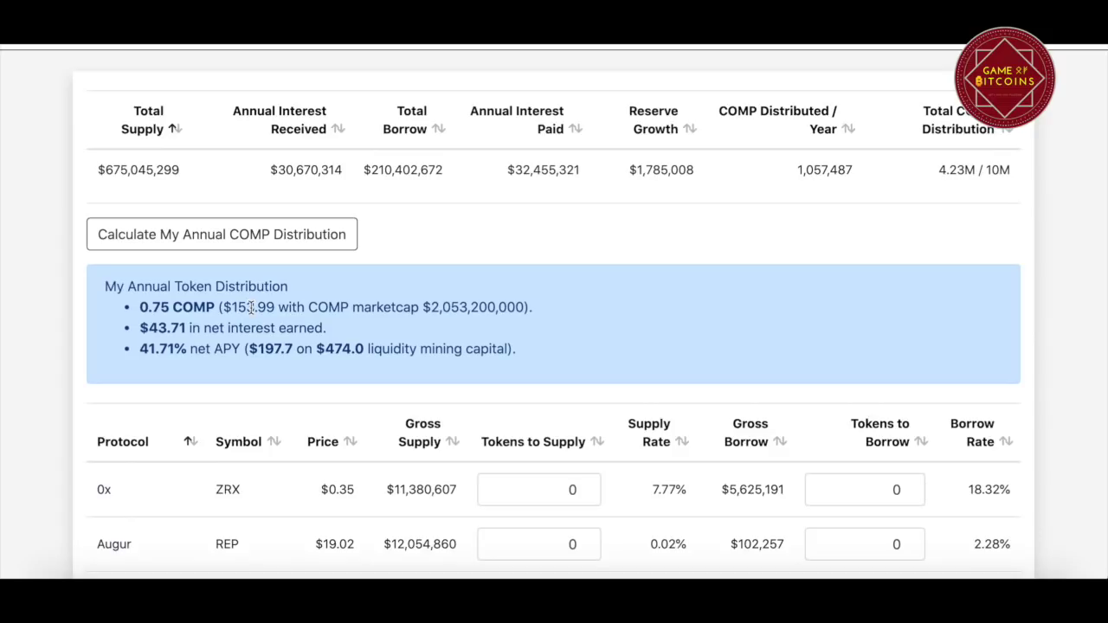
{"action": "scroll", "coordinate": [251, 308], "scroll_direction": "up", "scroll_amount": 1}
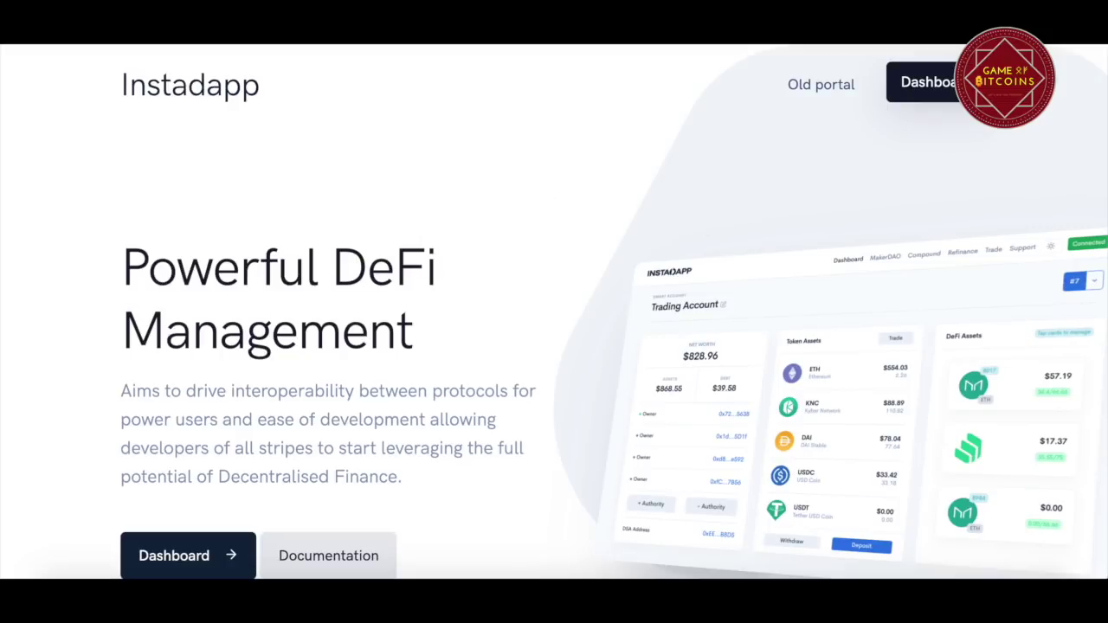
Step: Open the Instadapp dashboard and connect the MetaMask wallet
{"action": "left_click", "coordinate": [955, 100]}
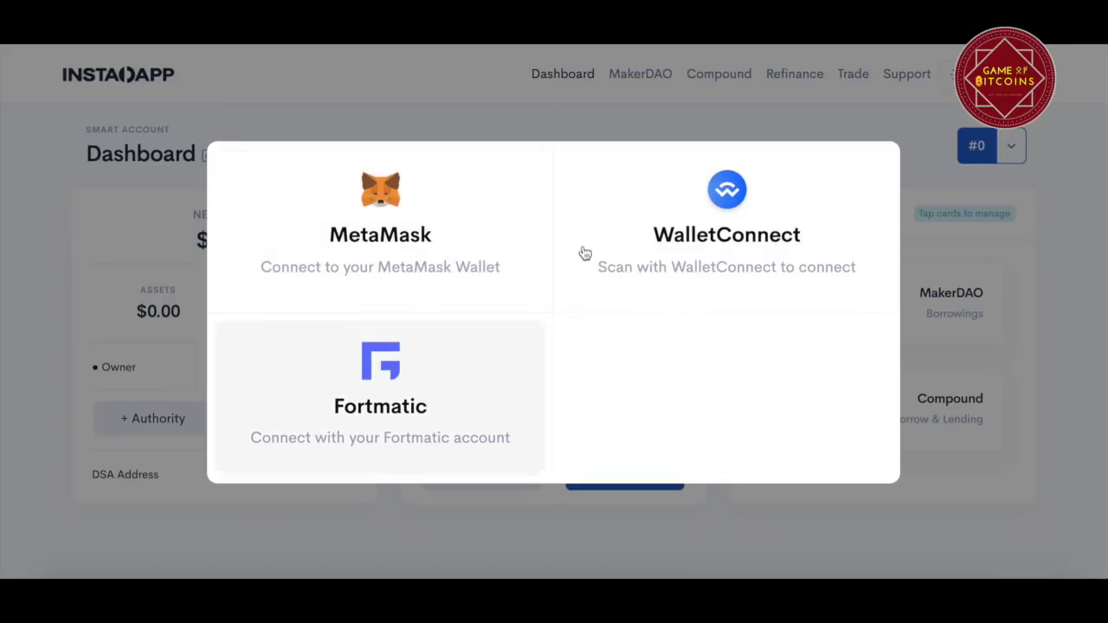
{"action": "left_click", "coordinate": [418, 253]}
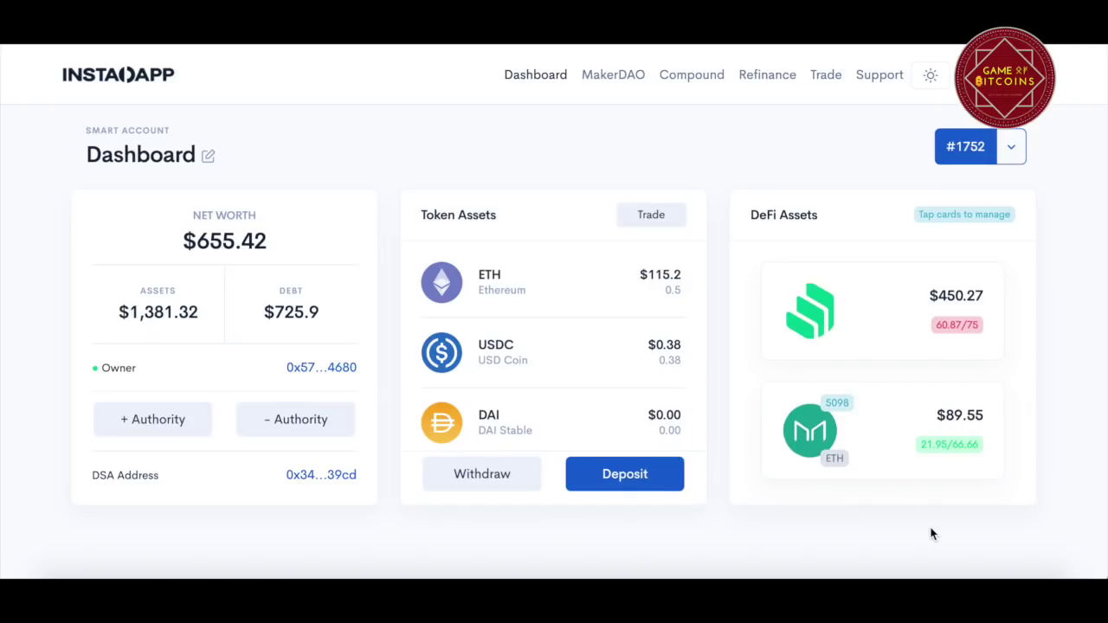
Step: Switch to the Google Sheets spreadsheet and examine Sheet1's Instadapp and Compound transaction costs alongside the costs of failed and wrong-pair transactions
{"action": "left_click", "coordinate": [866, 569]}
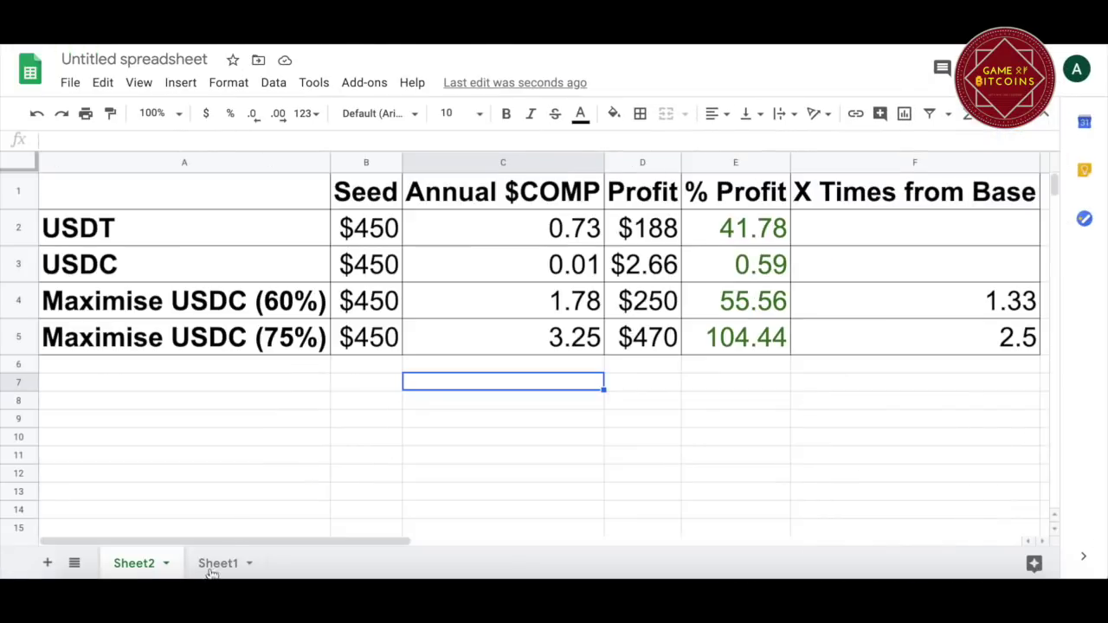
{"action": "left_click", "coordinate": [217, 563]}
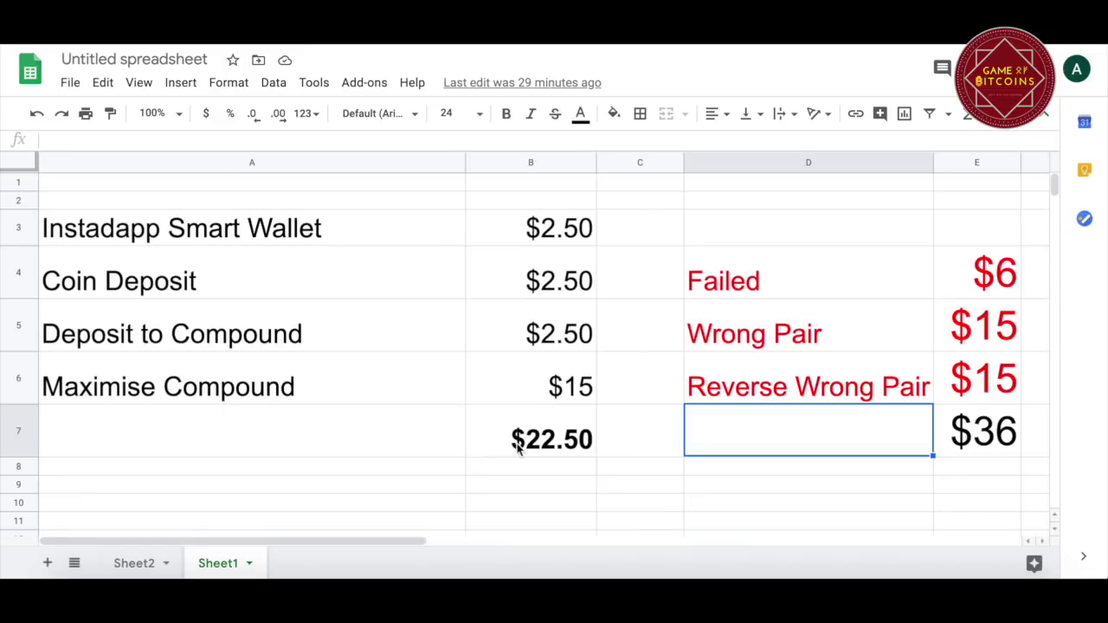
{"action": "left_click_drag", "start_coordinate": [235, 227], "coordinate": [507, 419]}
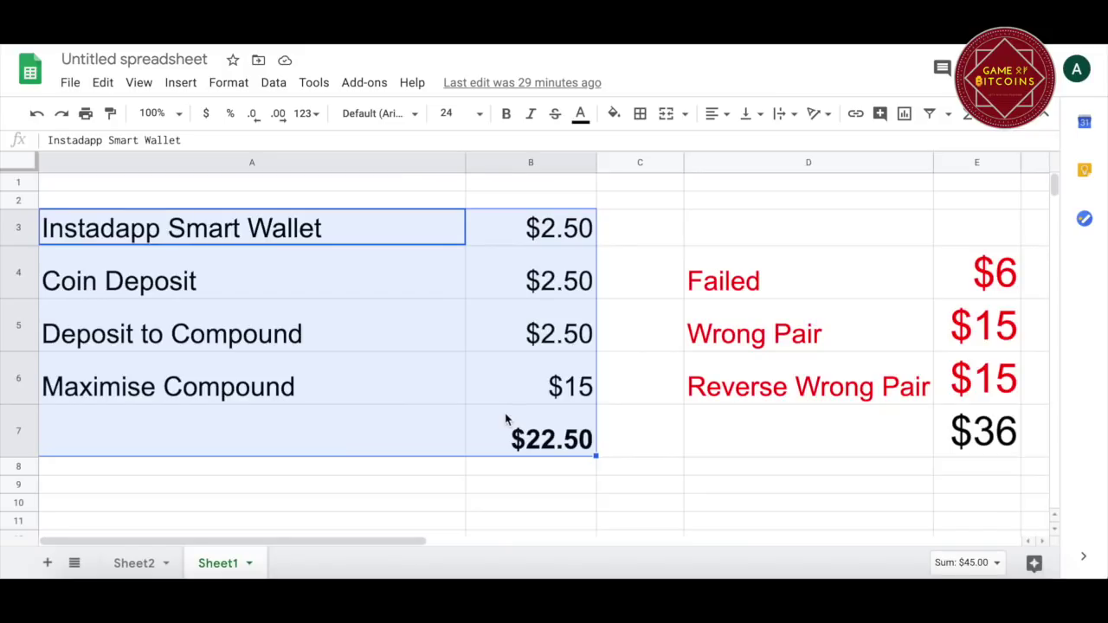
{"action": "left_click", "coordinate": [689, 360]}
{"action": "left_click_drag", "start_coordinate": [943, 283], "coordinate": [961, 390]}
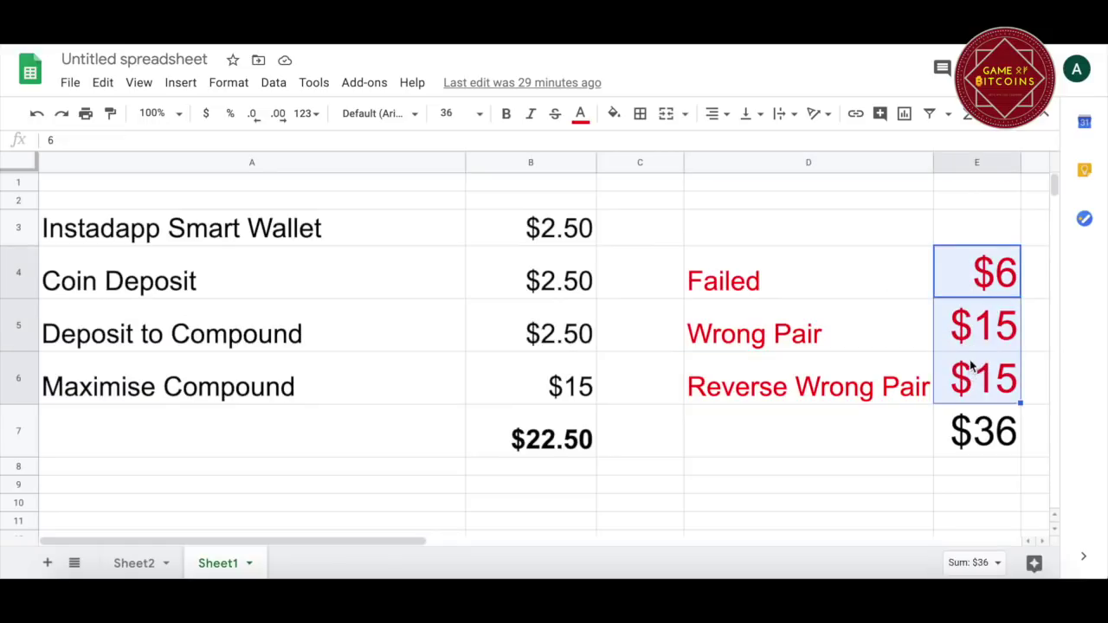
{"action": "left_click", "coordinate": [897, 446]}
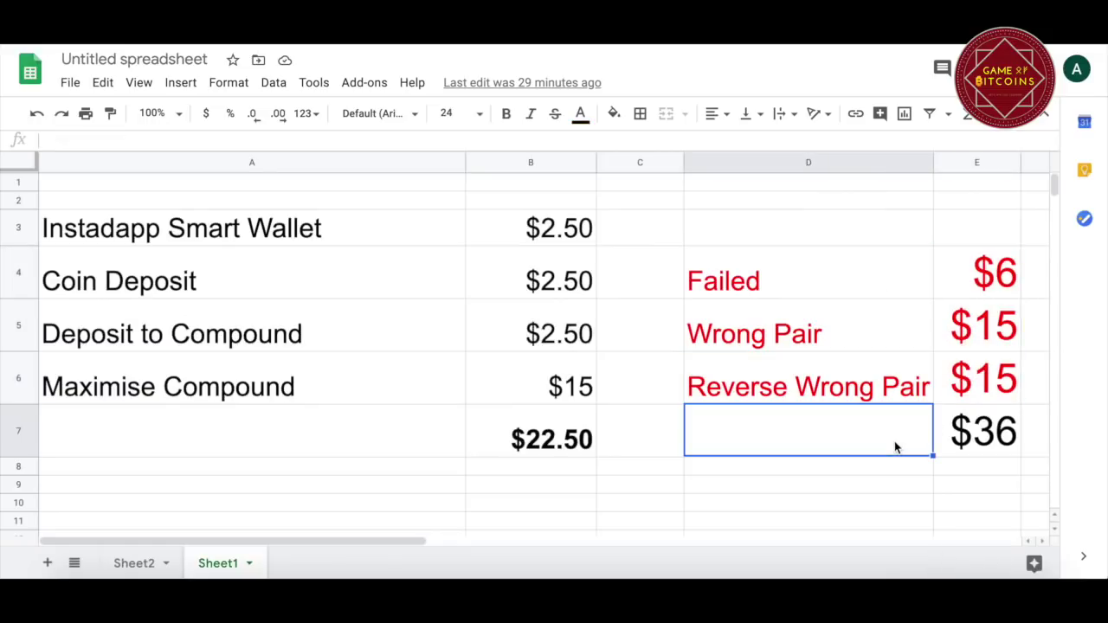
{"action": "left_click_drag", "start_coordinate": [1002, 451], "coordinate": [819, 295]}
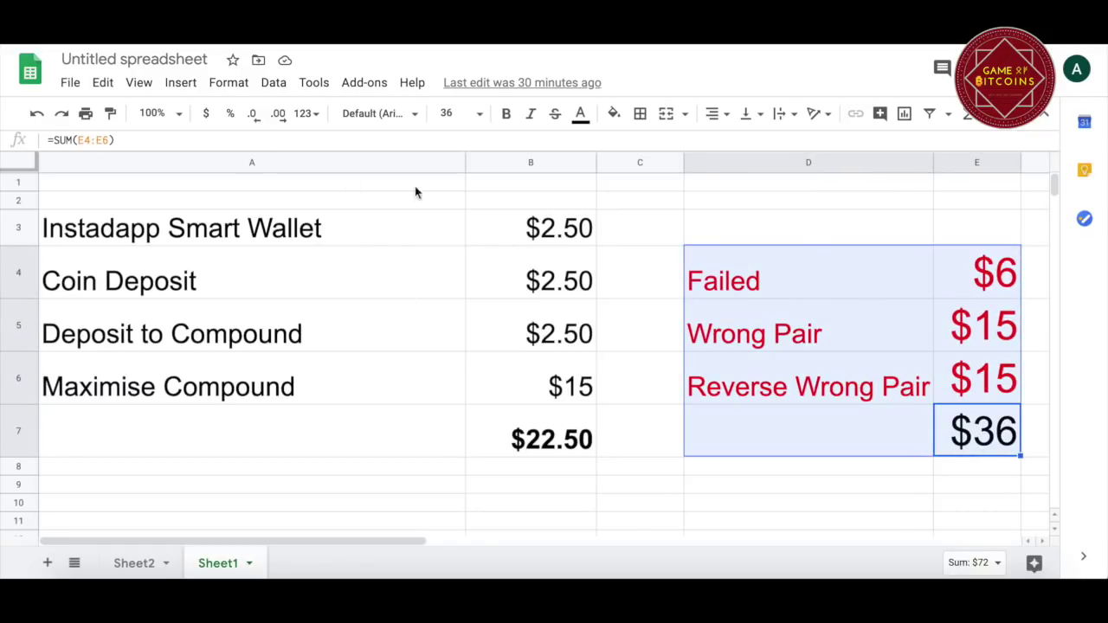
Step: Examine Sheet1's costs for the Instadapp Smart Wallet, Coin Deposit, Deposit to Compound and Maximise Compound transactions
{"action": "left_click", "coordinate": [423, 239]}
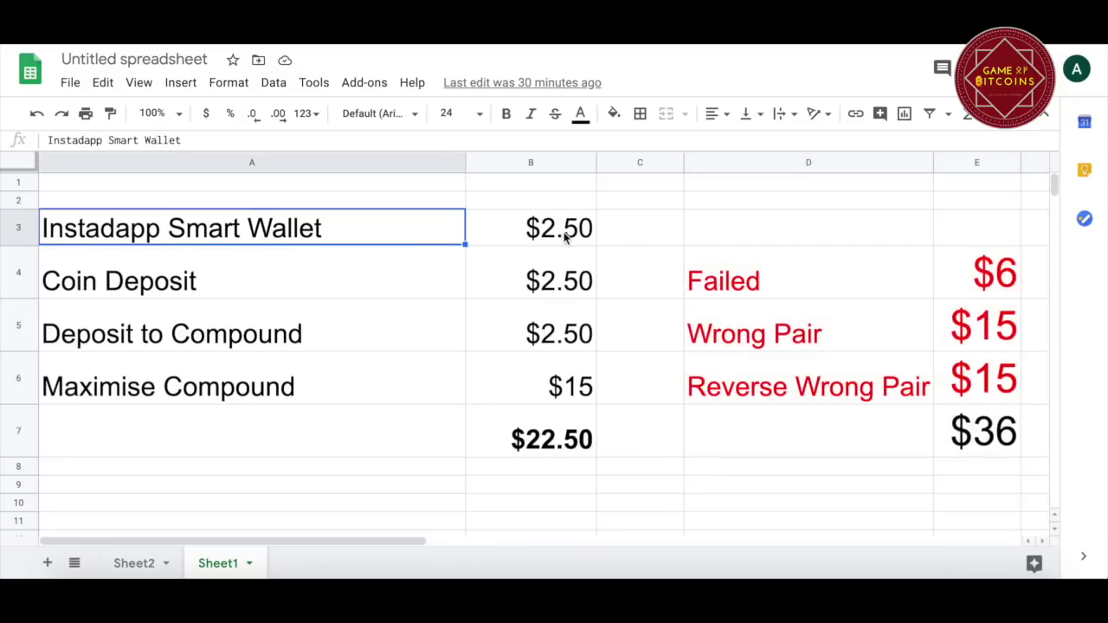
{"action": "left_click", "coordinate": [592, 231]}
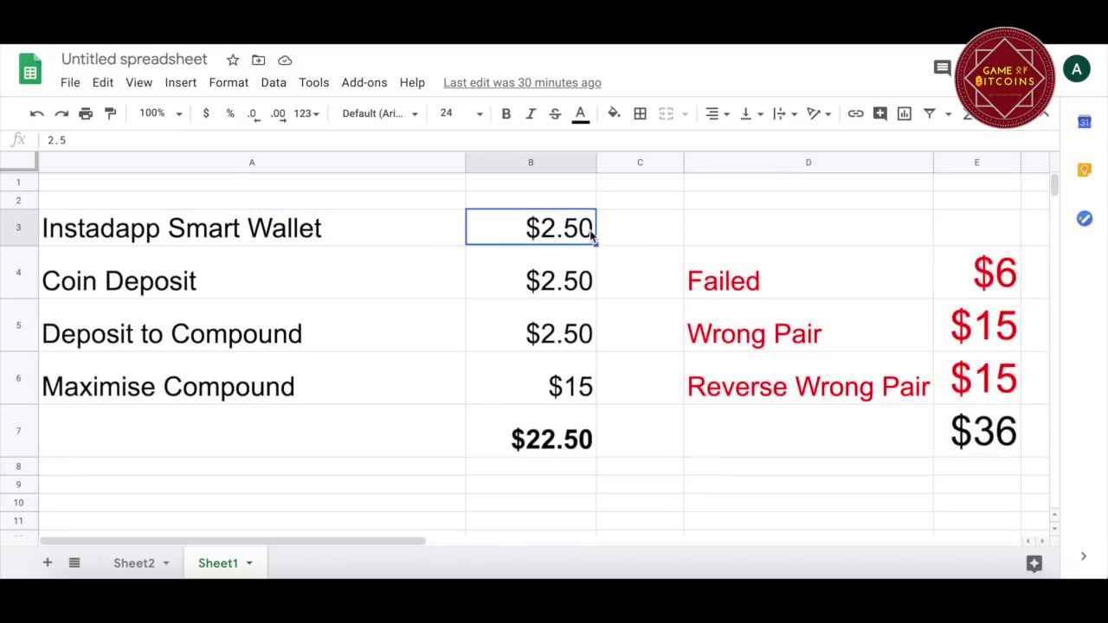
{"action": "left_click", "coordinate": [252, 284]}
{"action": "left_click", "coordinate": [537, 284]}
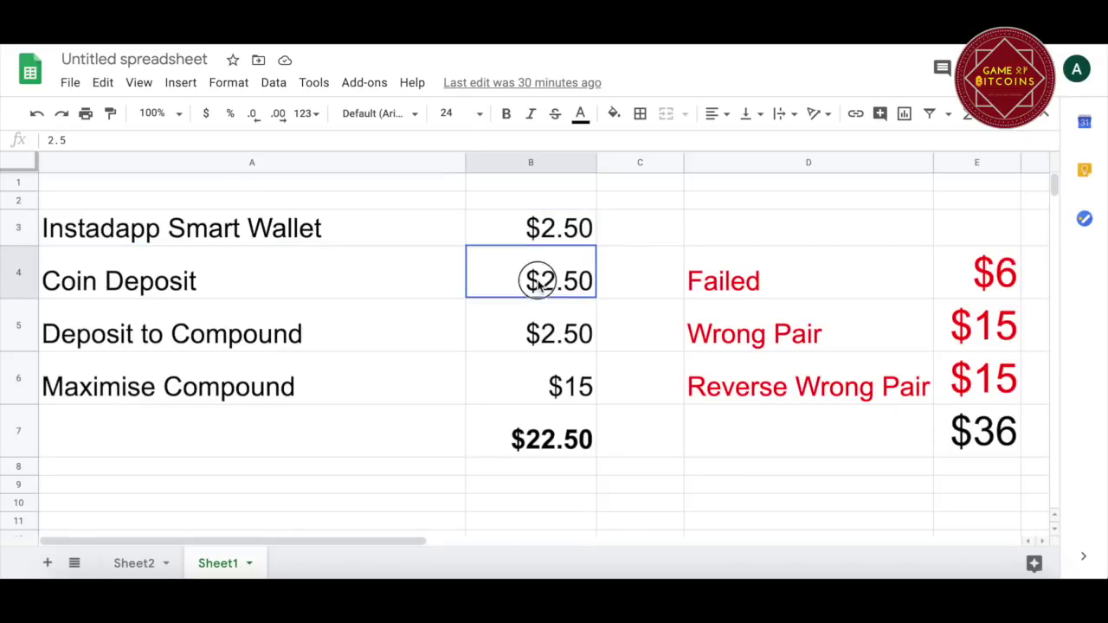
{"action": "left_click", "coordinate": [299, 336]}
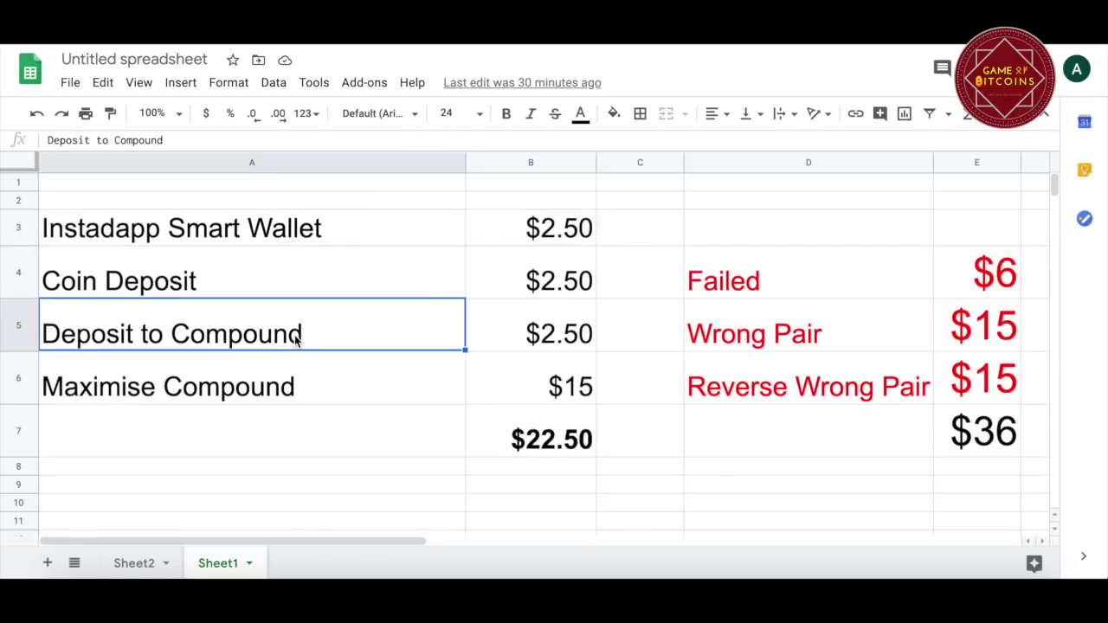
{"action": "left_click", "coordinate": [524, 329]}
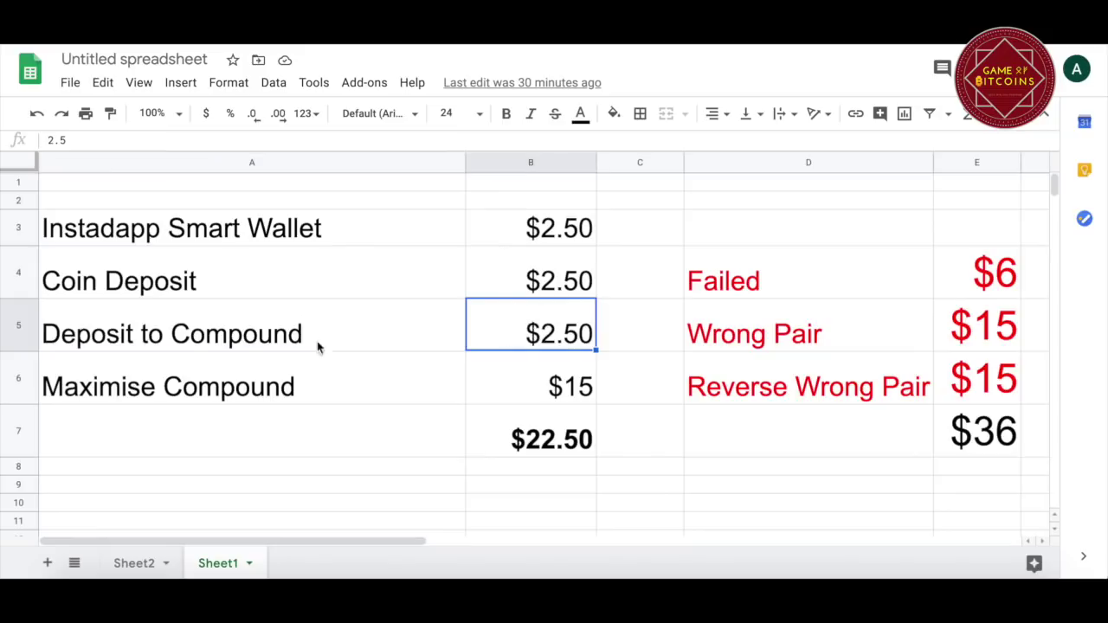
{"action": "left_click", "coordinate": [125, 391]}
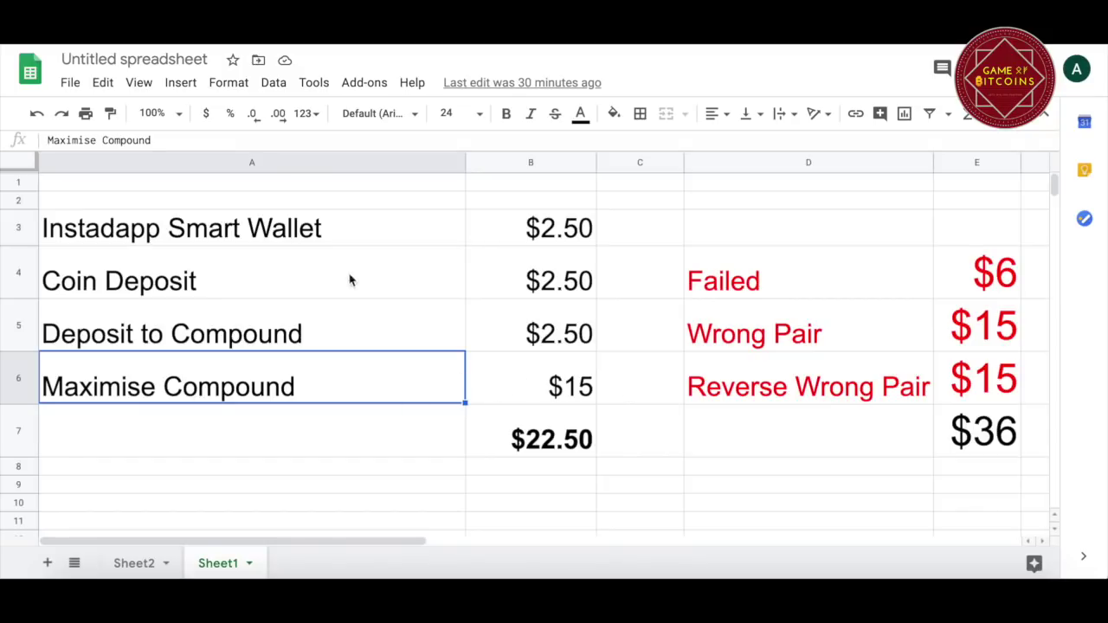
{"action": "left_click_drag", "start_coordinate": [427, 228], "coordinate": [558, 394]}
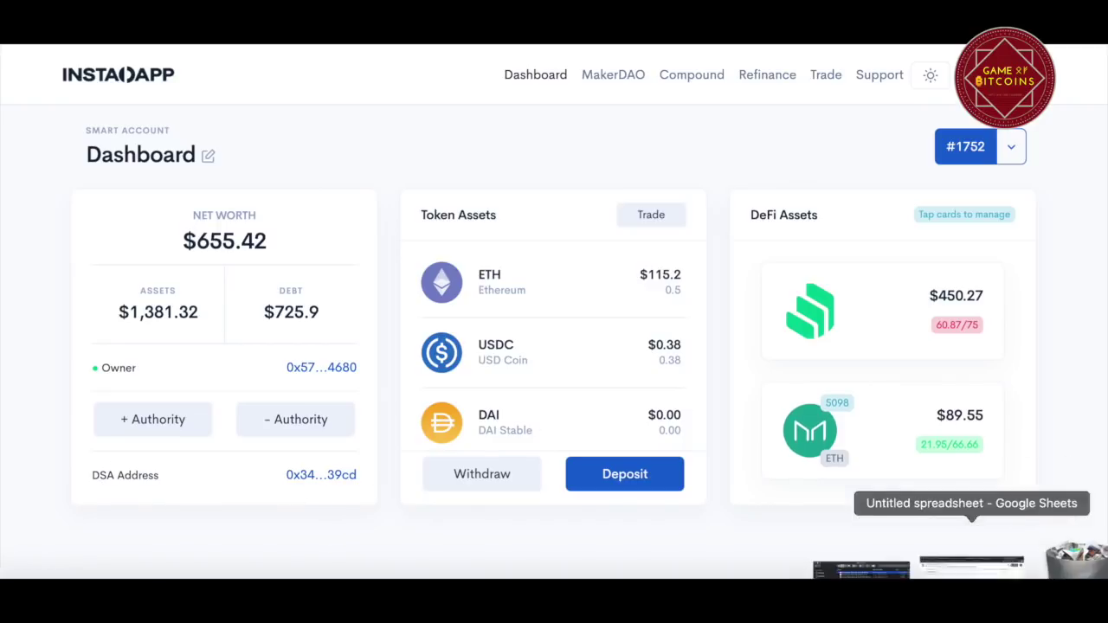
Step: Switch from Instadapp back to the Google Sheets spreadsheet and review the Instadapp Smart Wallet and Coin Deposit rows
{"action": "left_click", "coordinate": [970, 568]}
{"action": "left_click", "coordinate": [216, 230]}
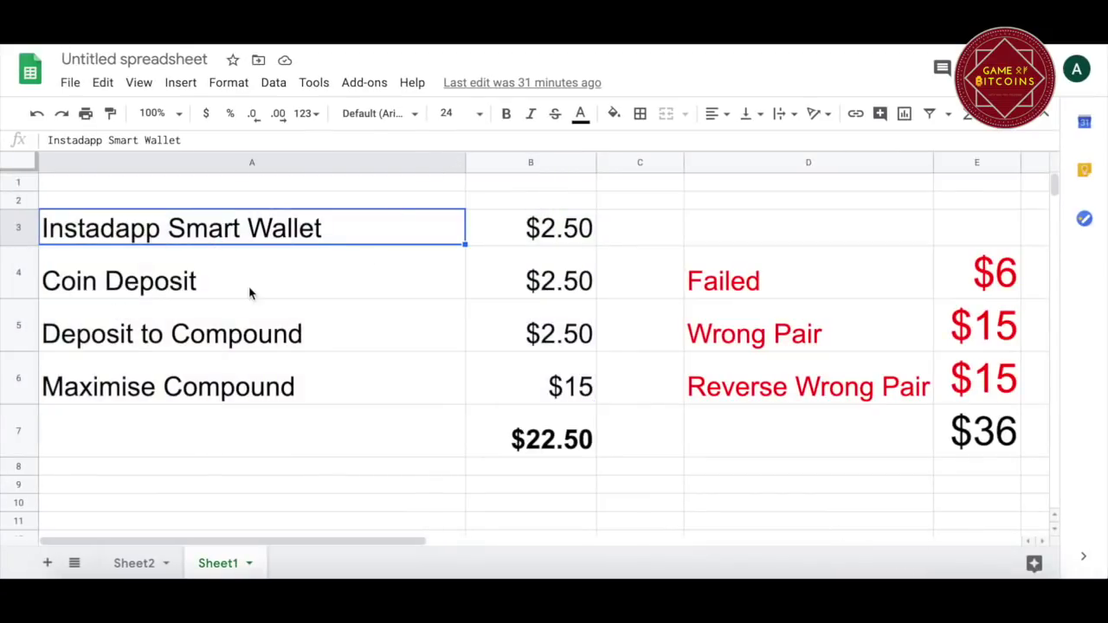
{"action": "left_click", "coordinate": [147, 290]}
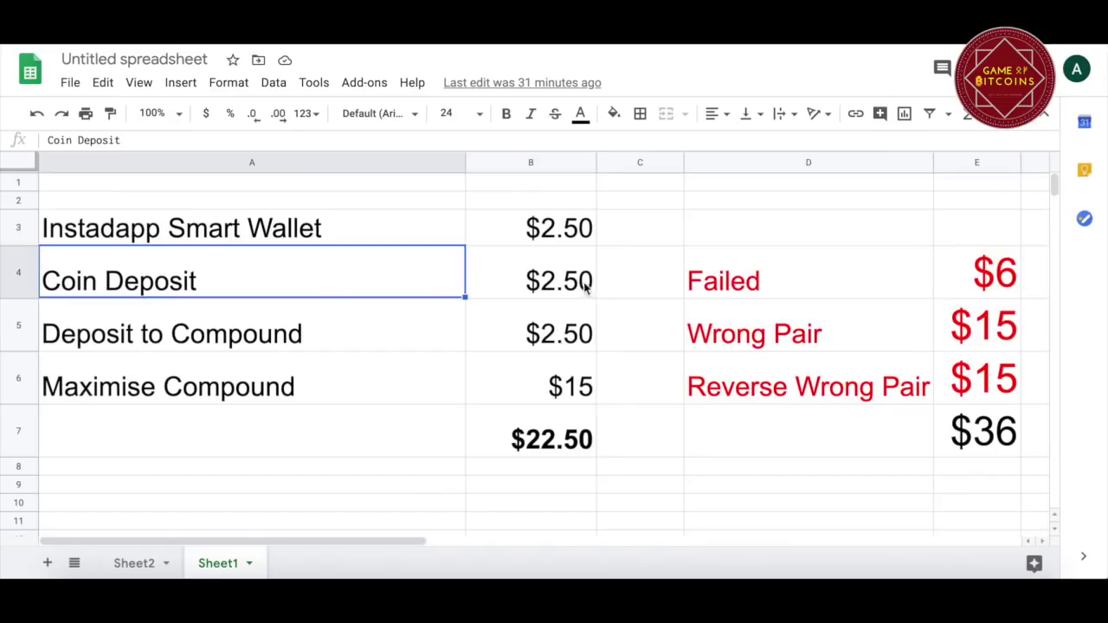
{"action": "left_click", "coordinate": [589, 289]}
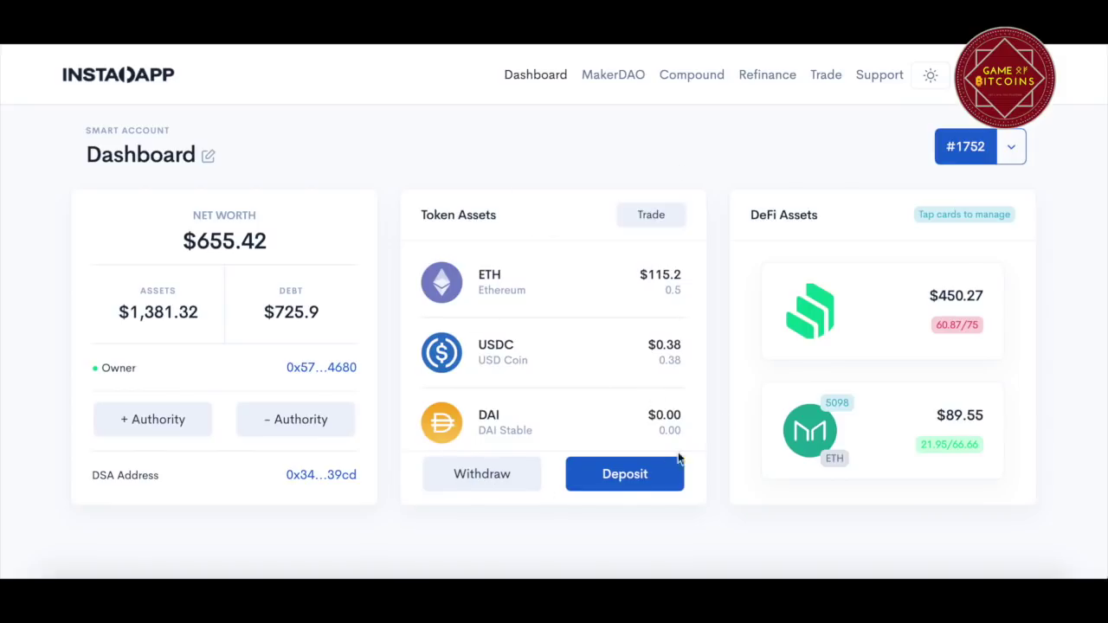
Step: View the BAT deposit form on the Instadapp dashboard, close it, and return to the Coin Deposit row in Google Sheets
{"action": "left_click", "coordinate": [613, 485]}
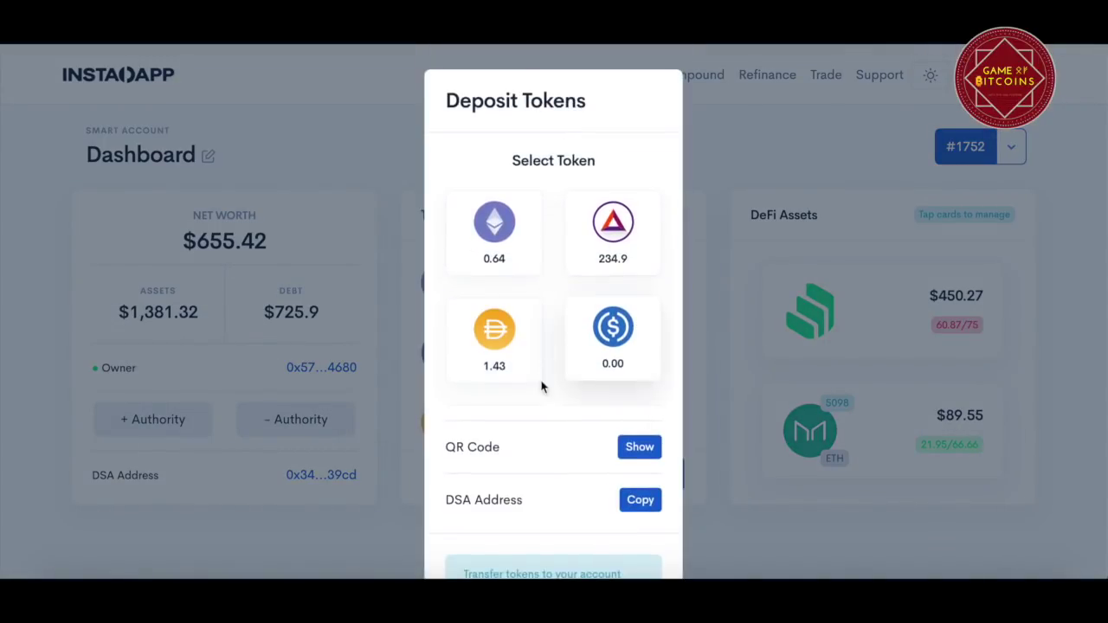
{"action": "scroll", "coordinate": [560, 395], "scroll_direction": "down", "scroll_amount": 1}
{"action": "scroll", "coordinate": [560, 396], "scroll_direction": "up", "scroll_amount": 1}
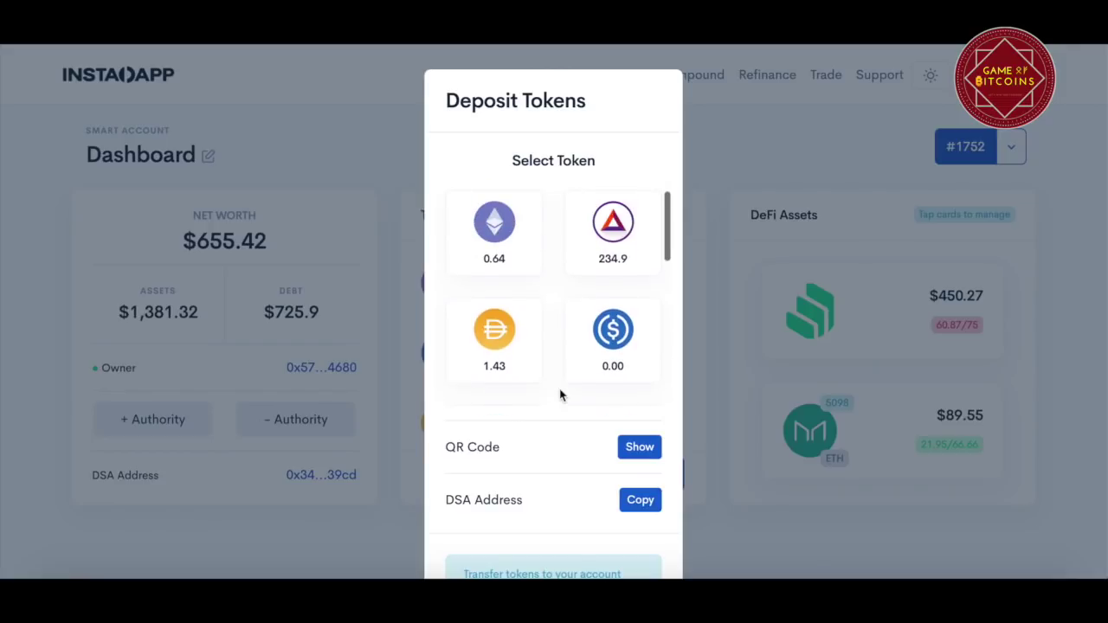
{"action": "left_click", "coordinate": [623, 242]}
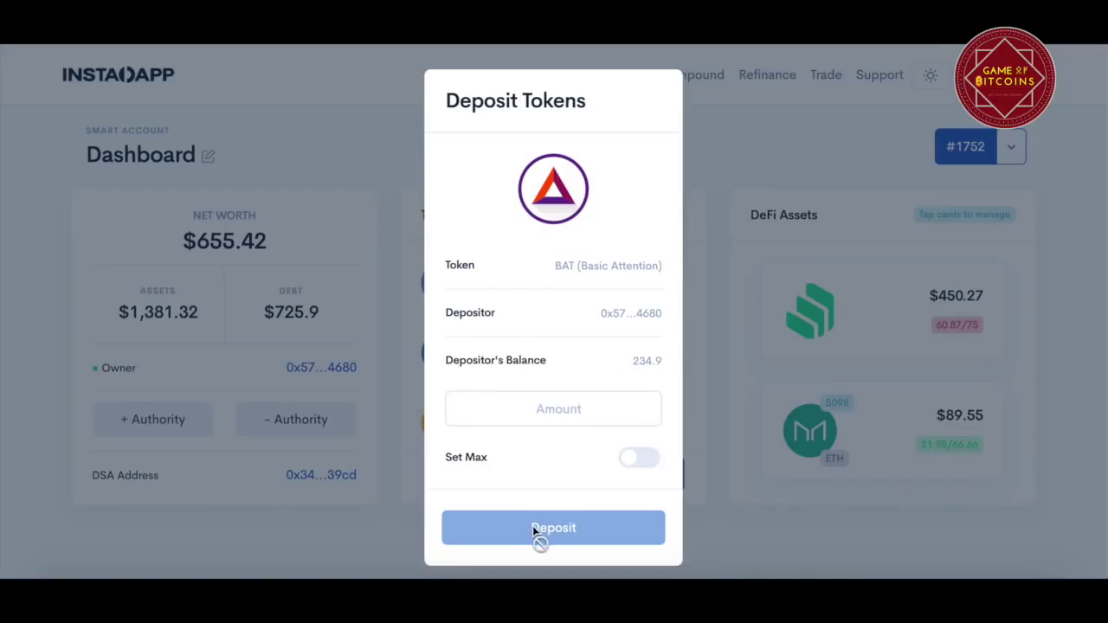
{"action": "left_click", "coordinate": [709, 173]}
{"action": "left_click", "coordinate": [980, 568]}
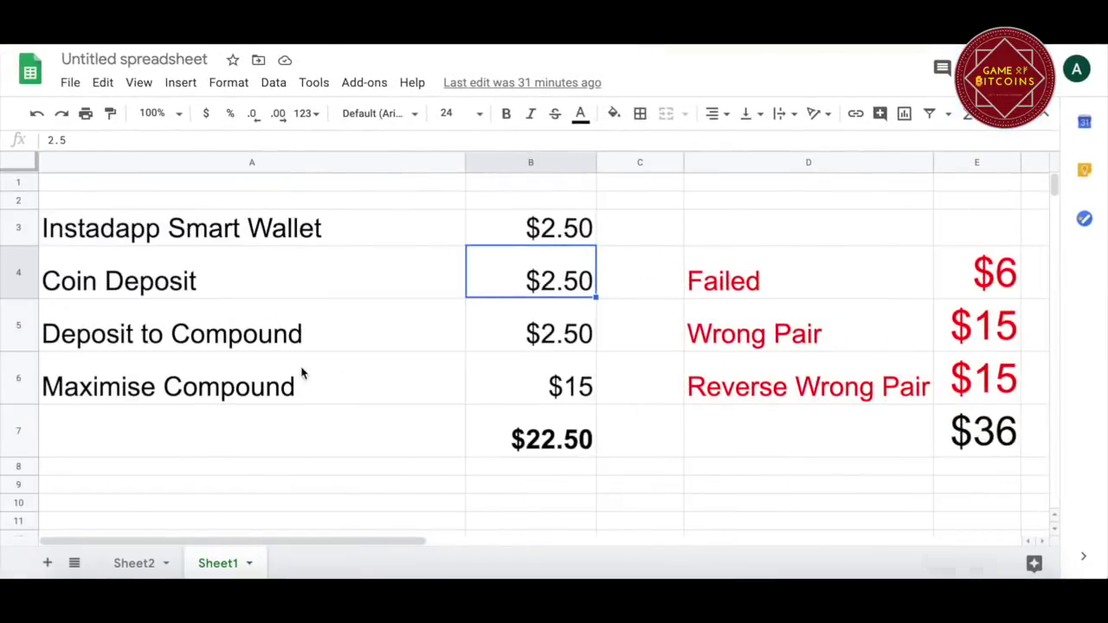
{"action": "left_click", "coordinate": [249, 287]}
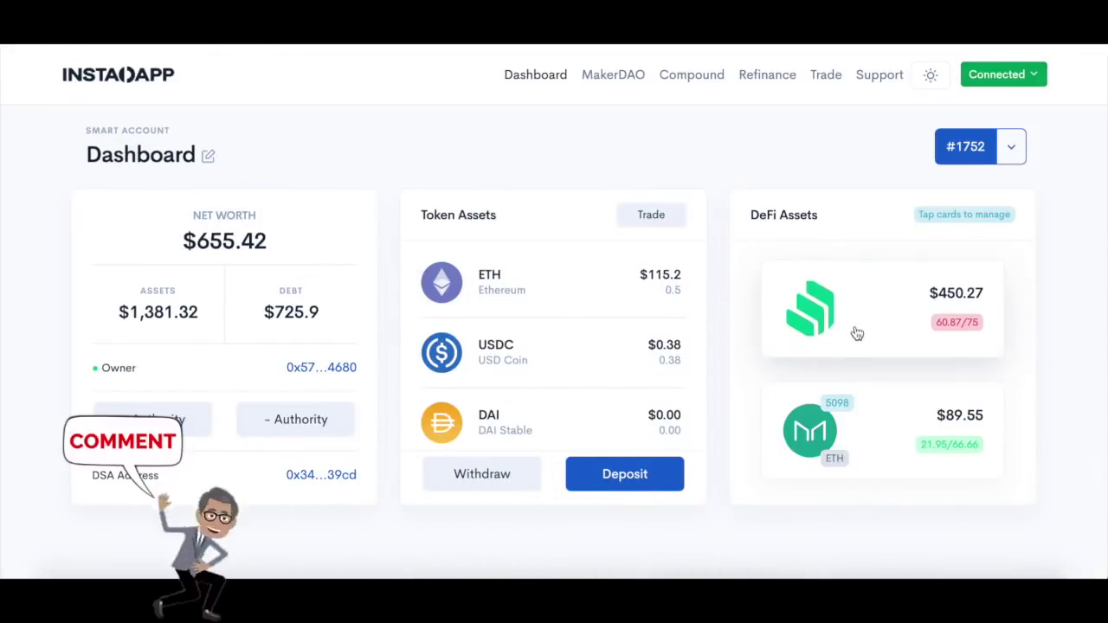
Step: Open the Compound position in Instadapp, view its USDC deposit form, and close the form without depositing
{"action": "left_click", "coordinate": [877, 309]}
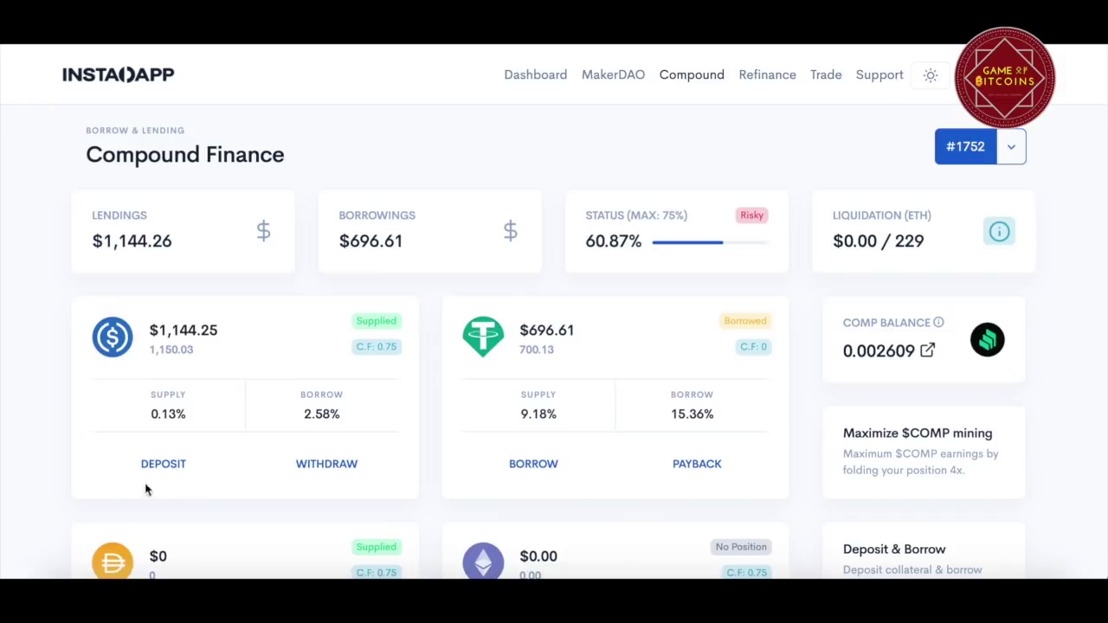
{"action": "left_click", "coordinate": [169, 465]}
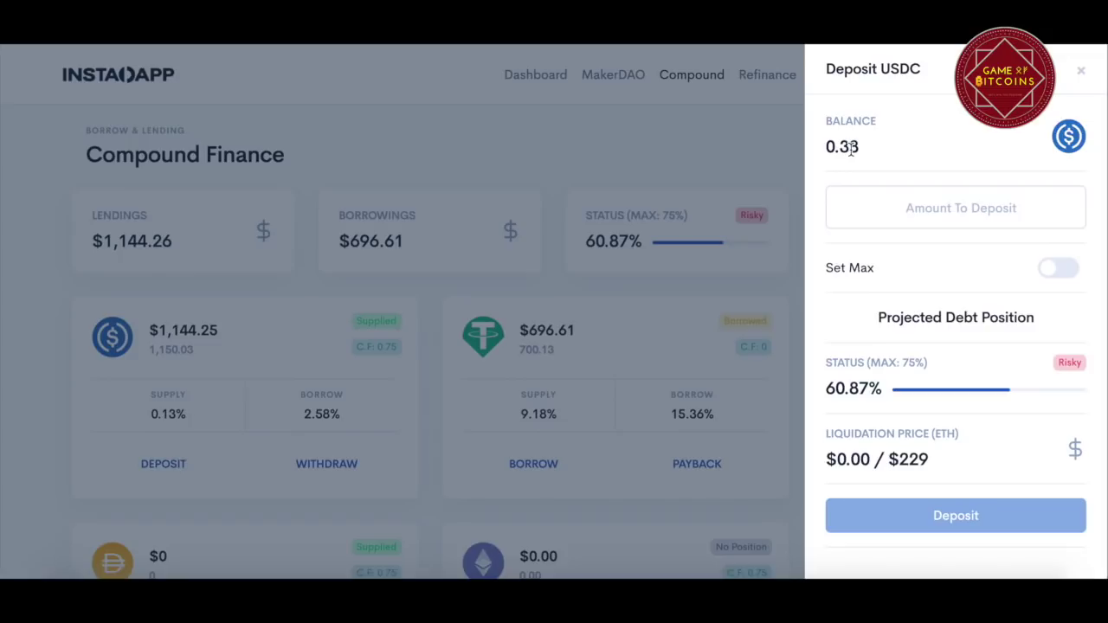
{"action": "left_click", "coordinate": [963, 208]}
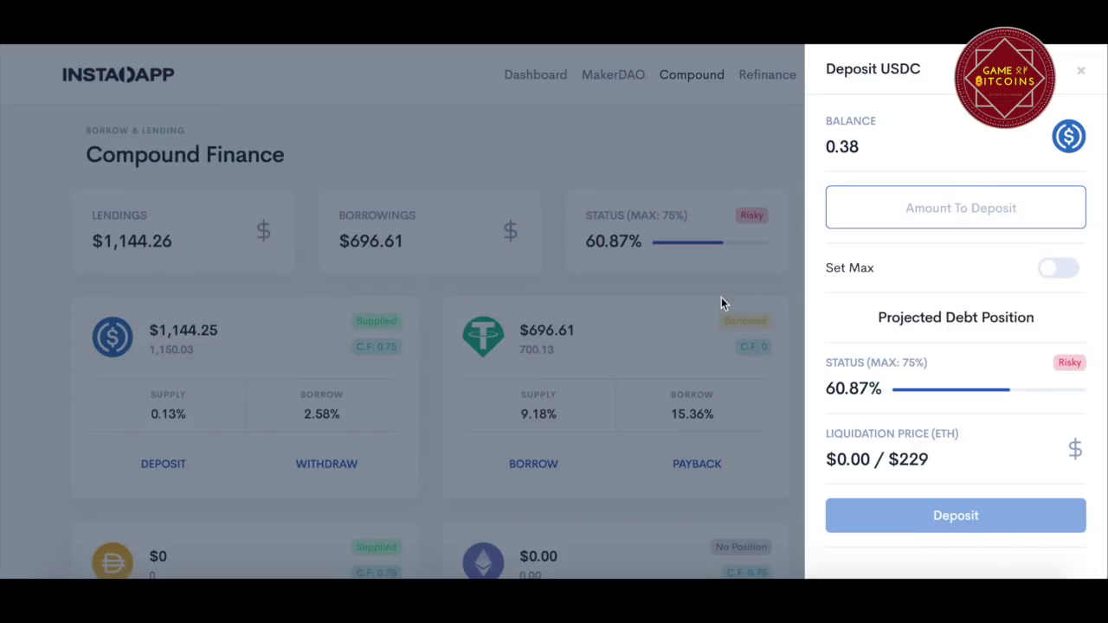
{"action": "left_click", "coordinate": [1081, 73]}
Step: Switch to the Google Sheets spreadsheet and review the Deposit to Compound, Maximise Compound, and failed or wrong-pair cost rows
{"action": "left_click", "coordinate": [947, 567]}
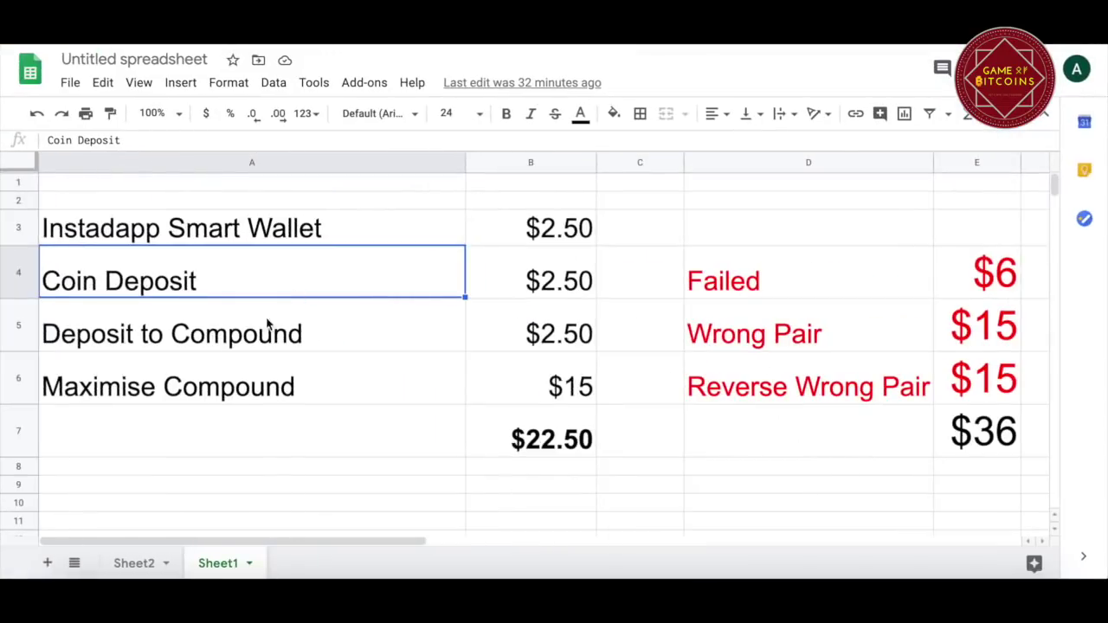
{"action": "left_click", "coordinate": [234, 342]}
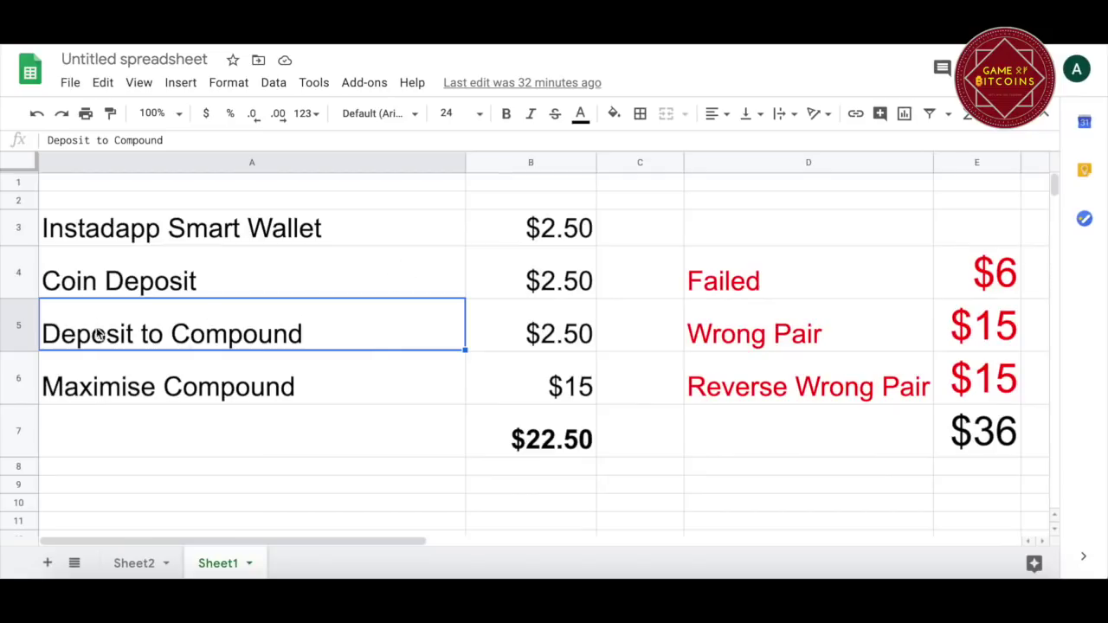
{"action": "left_click", "coordinate": [353, 392]}
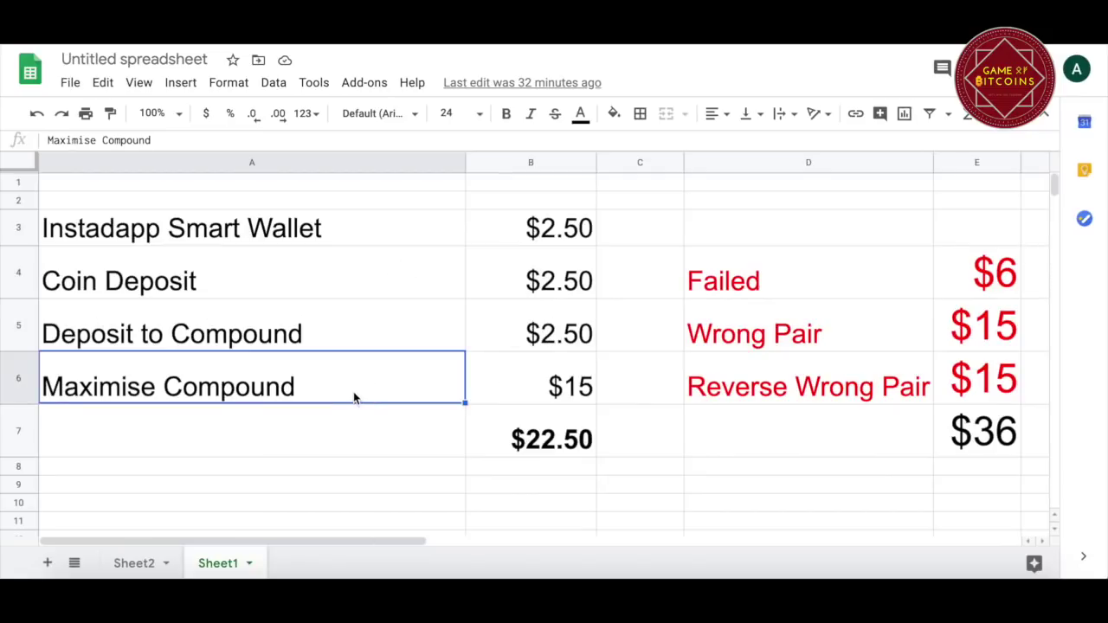
{"action": "left_click", "coordinate": [893, 267]}
{"action": "left_click_drag", "start_coordinate": [893, 267], "coordinate": [918, 363]}
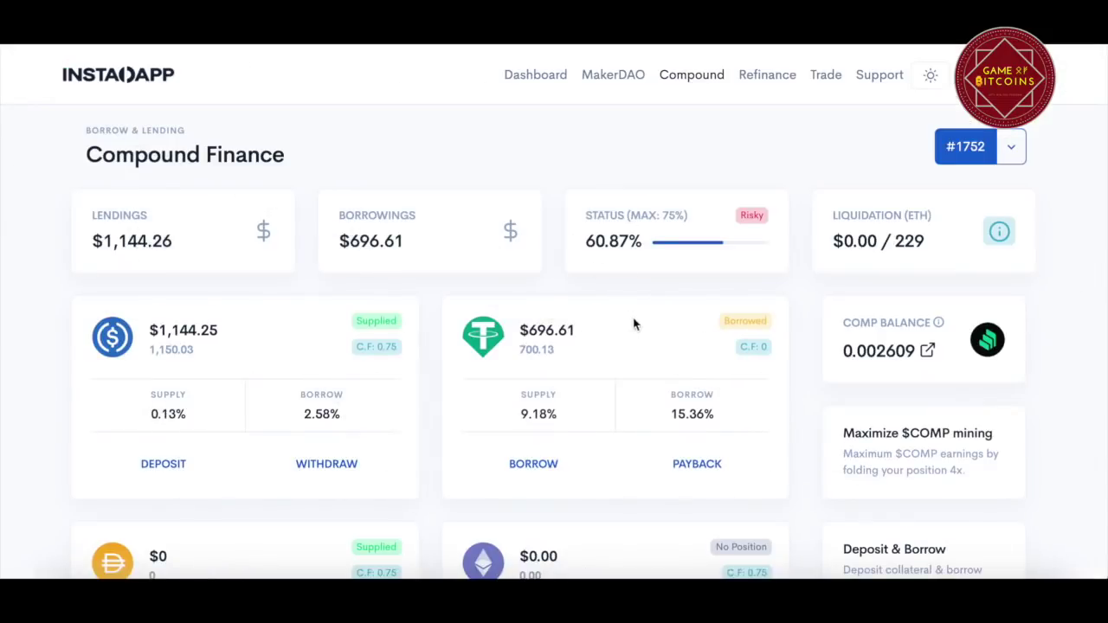
Step: Open Maximize $COMP mining on Instadapp's Compound page, and set the collateral to USDC and the debt to USDT
{"action": "scroll", "coordinate": [630, 319], "scroll_direction": "down", "scroll_amount": 3}
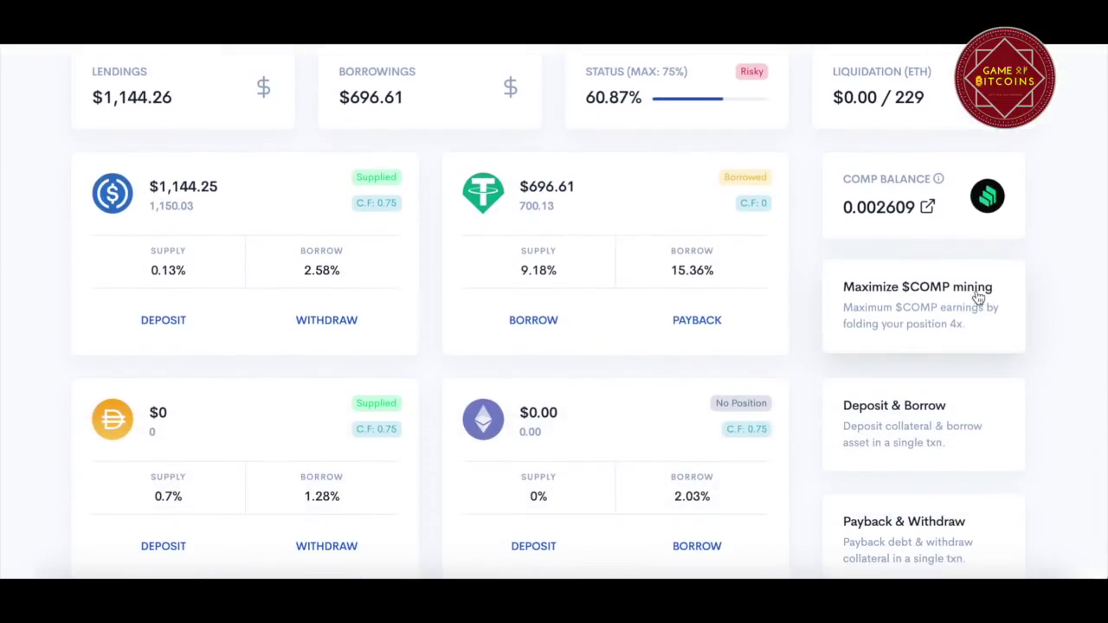
{"action": "left_click", "coordinate": [887, 303]}
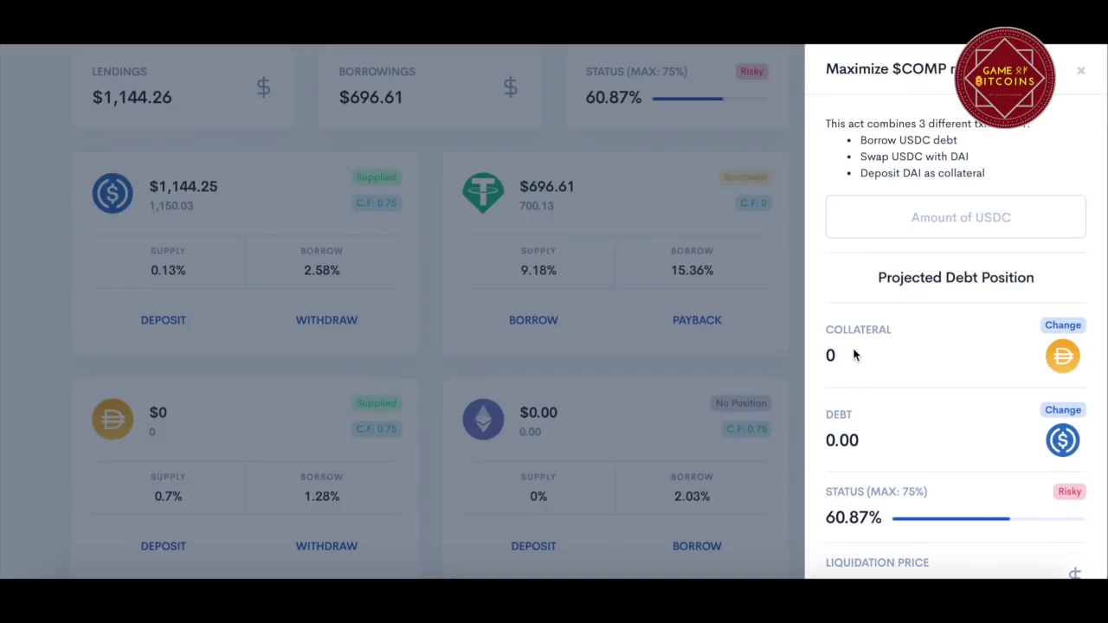
{"action": "left_click", "coordinate": [1063, 324]}
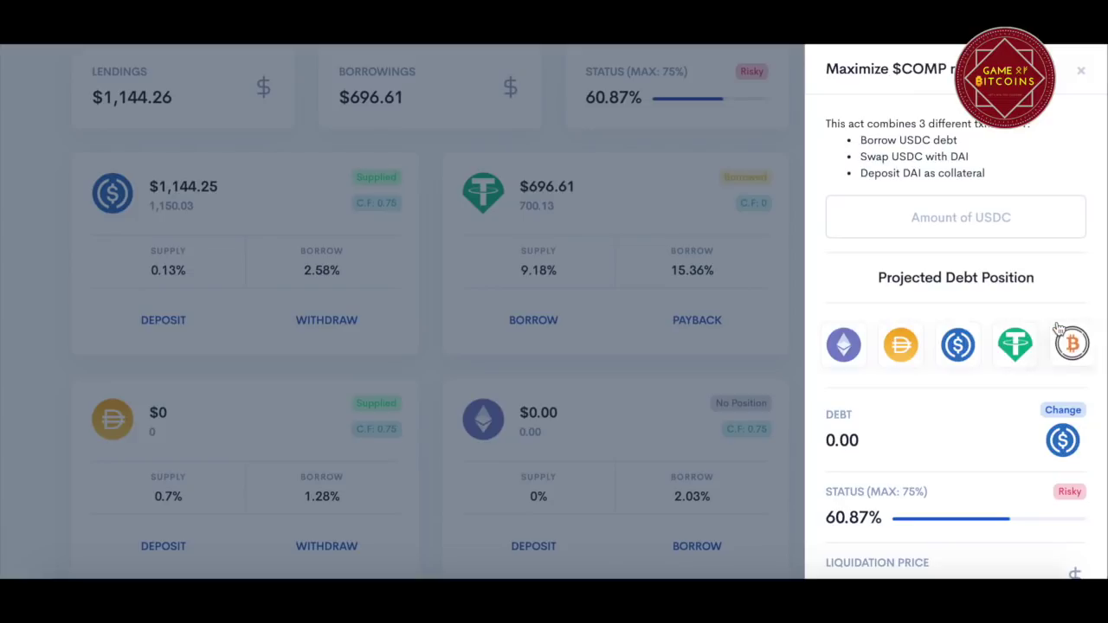
{"action": "left_click", "coordinate": [958, 343]}
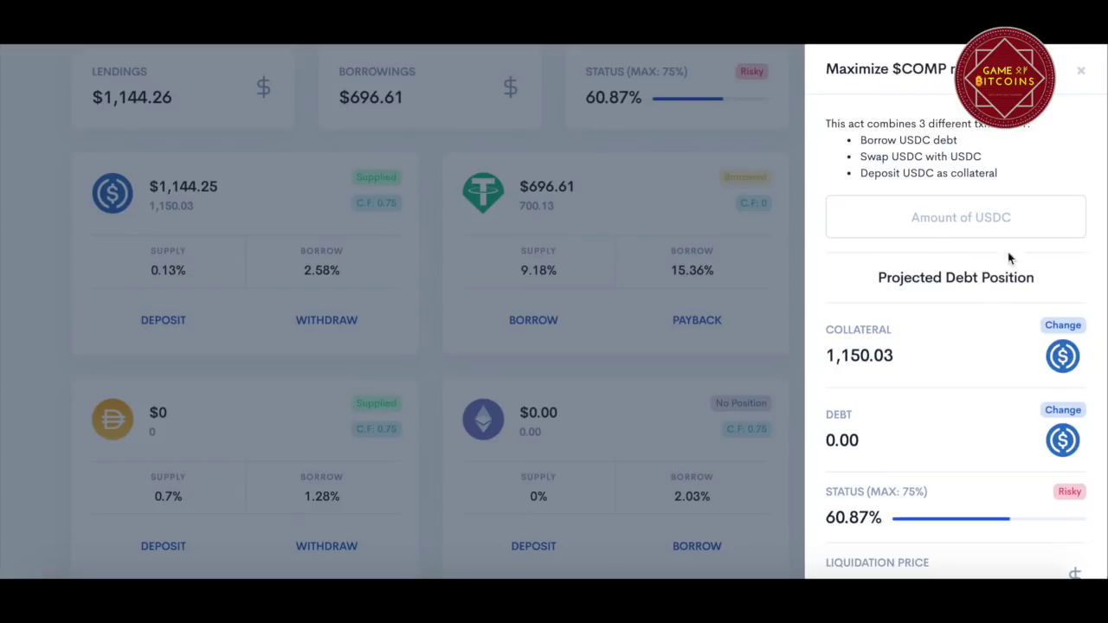
{"action": "left_click", "coordinate": [1063, 408]}
{"action": "left_click", "coordinate": [1017, 427]}
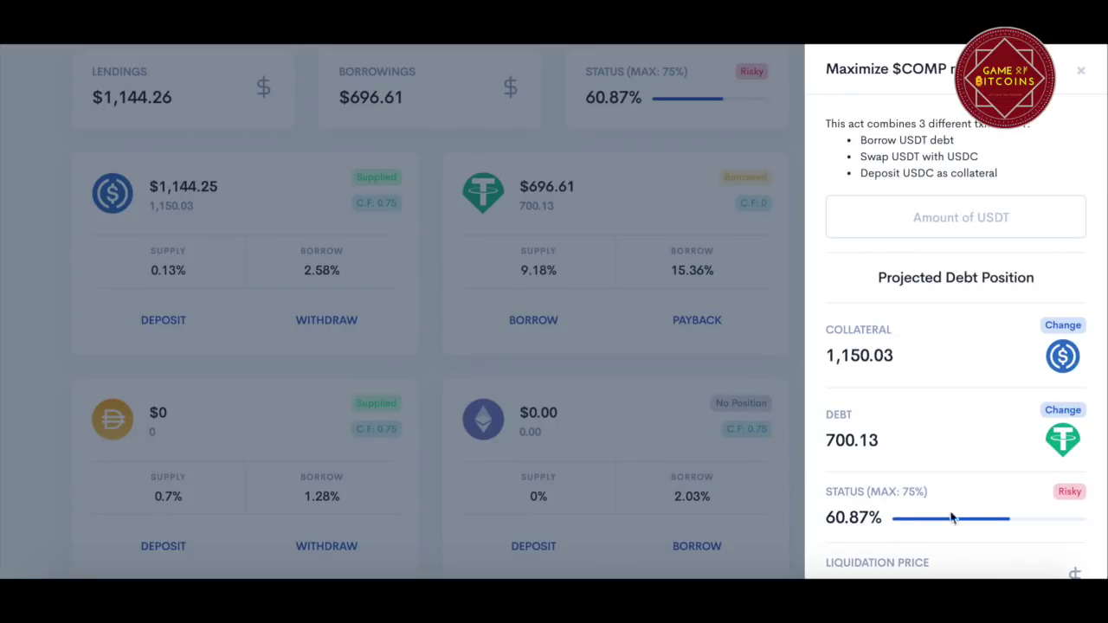
Step: Check the maximum status limit of the projected debt position and set the amount of USDT to 700
{"action": "left_click_drag", "start_coordinate": [903, 491], "coordinate": [923, 491]}
{"action": "left_click", "coordinate": [916, 495]}
{"action": "left_click_drag", "start_coordinate": [903, 491], "coordinate": [927, 490]}
{"action": "left_click", "coordinate": [915, 495]}
{"action": "left_click", "coordinate": [938, 218]}
{"action": "type", "text": "00"}
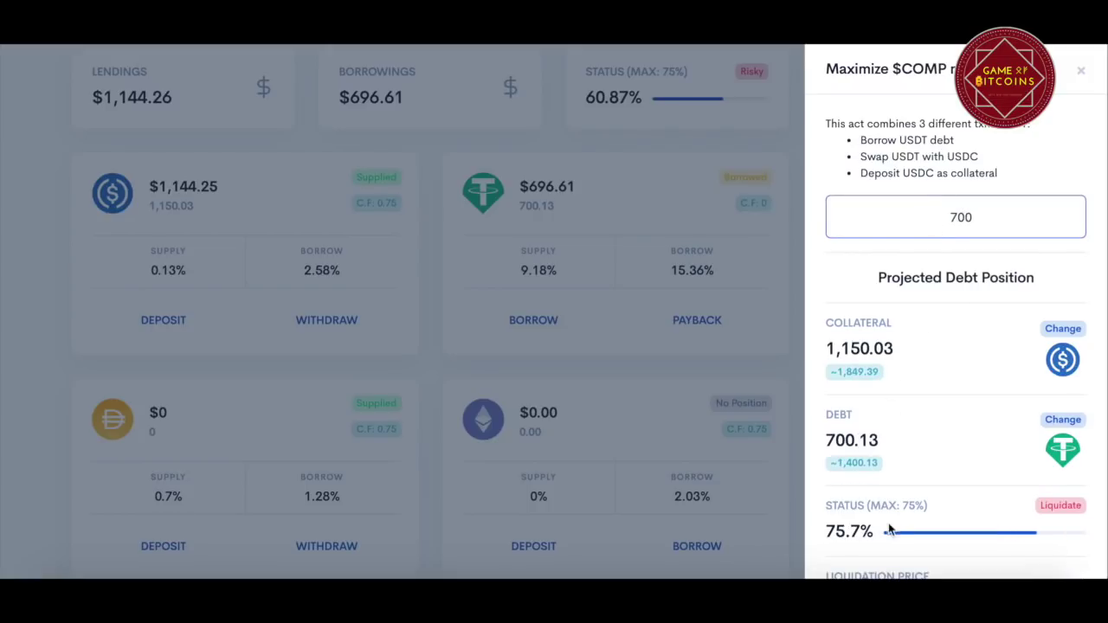
Step: Change the amount of USDT to 600 and submit the Maximize $COMP mining transaction
{"action": "left_click_drag", "start_coordinate": [971, 218], "coordinate": [949, 217]}
{"action": "type", "text": "600"}
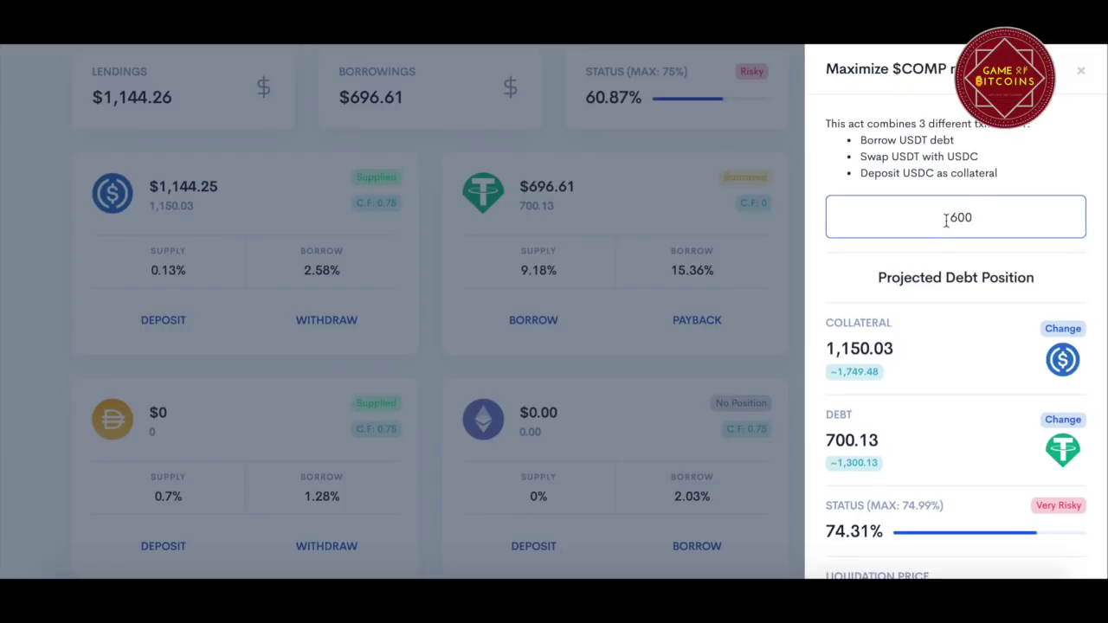
{"action": "scroll", "coordinate": [969, 364], "scroll_direction": "down", "scroll_amount": 3}
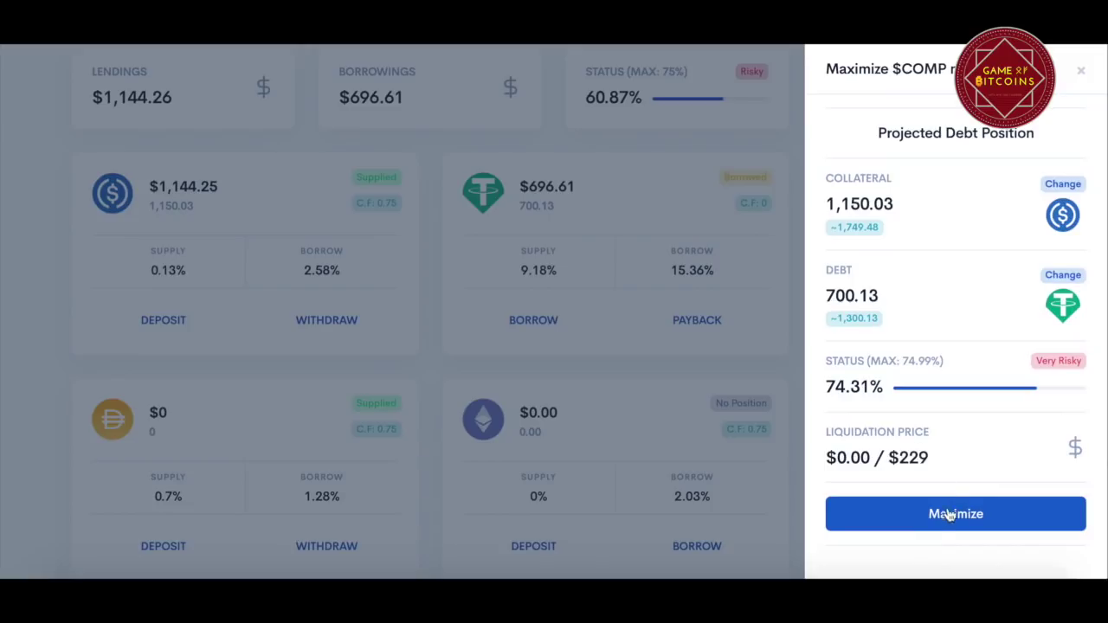
{"action": "left_click", "coordinate": [947, 517]}
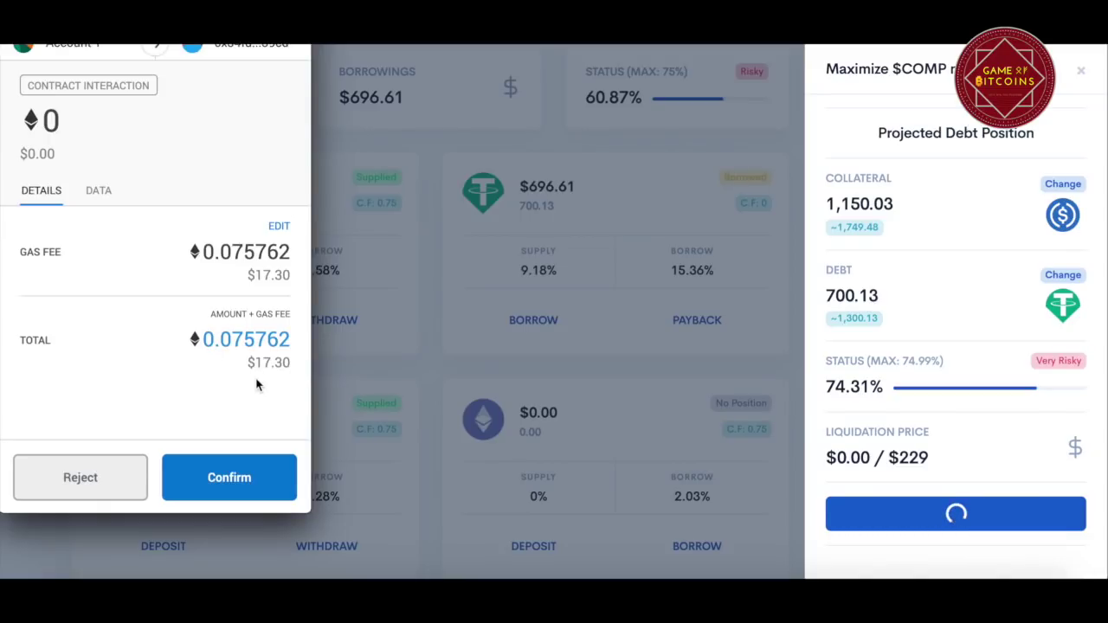
Step: Reject the MetaMask contract interaction and close the Maximize $COMP mining form
{"action": "left_click", "coordinate": [66, 481]}
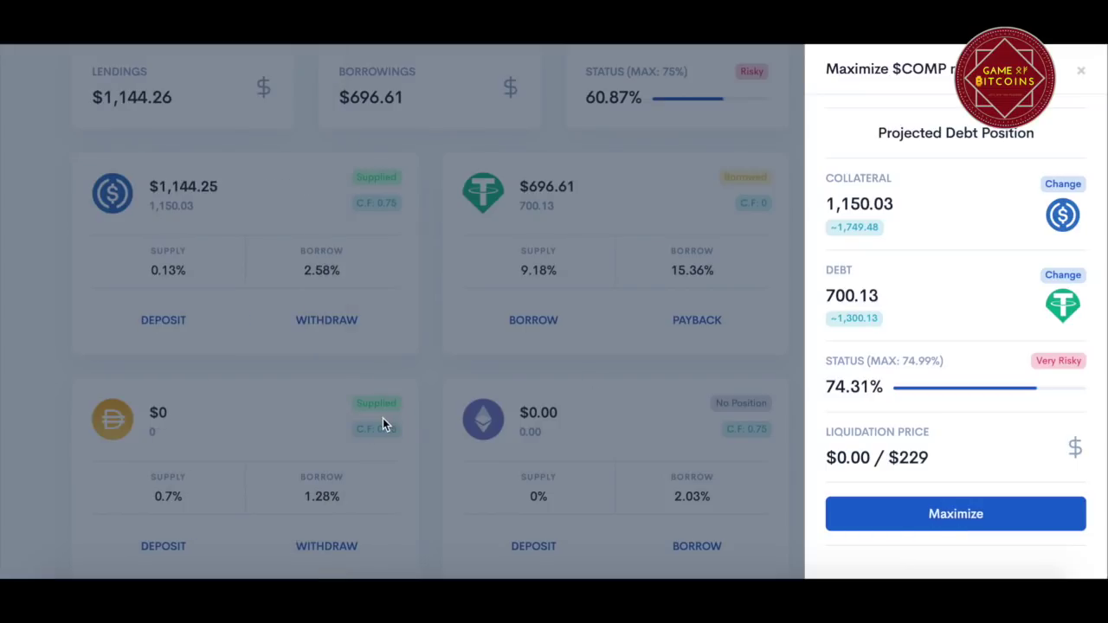
{"action": "scroll", "coordinate": [931, 215], "scroll_direction": "up", "scroll_amount": 2}
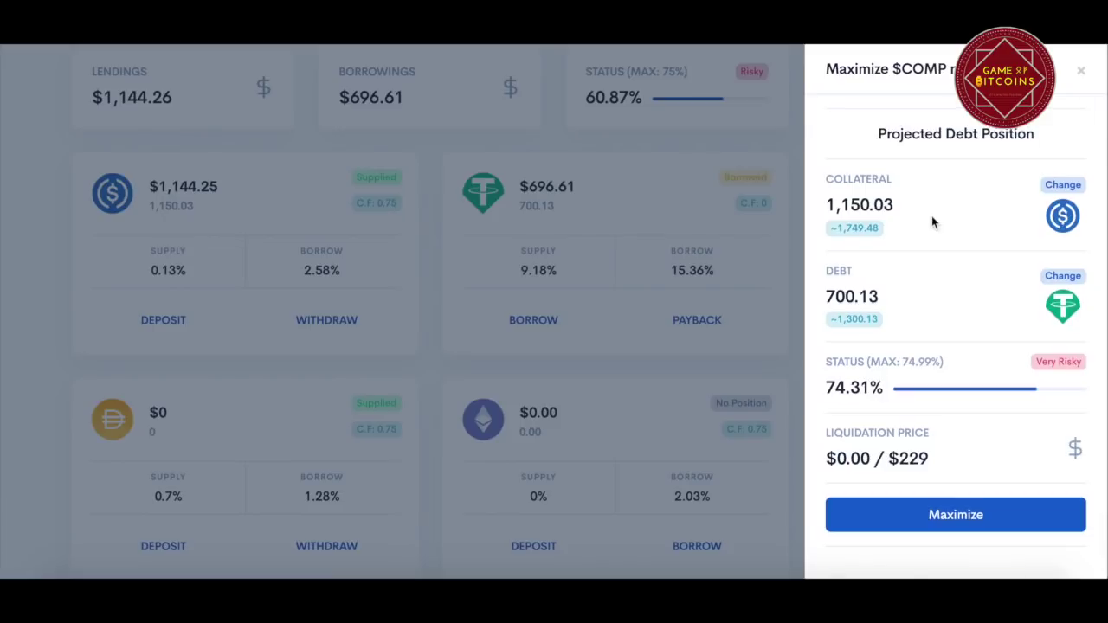
{"action": "left_click", "coordinate": [1081, 73]}
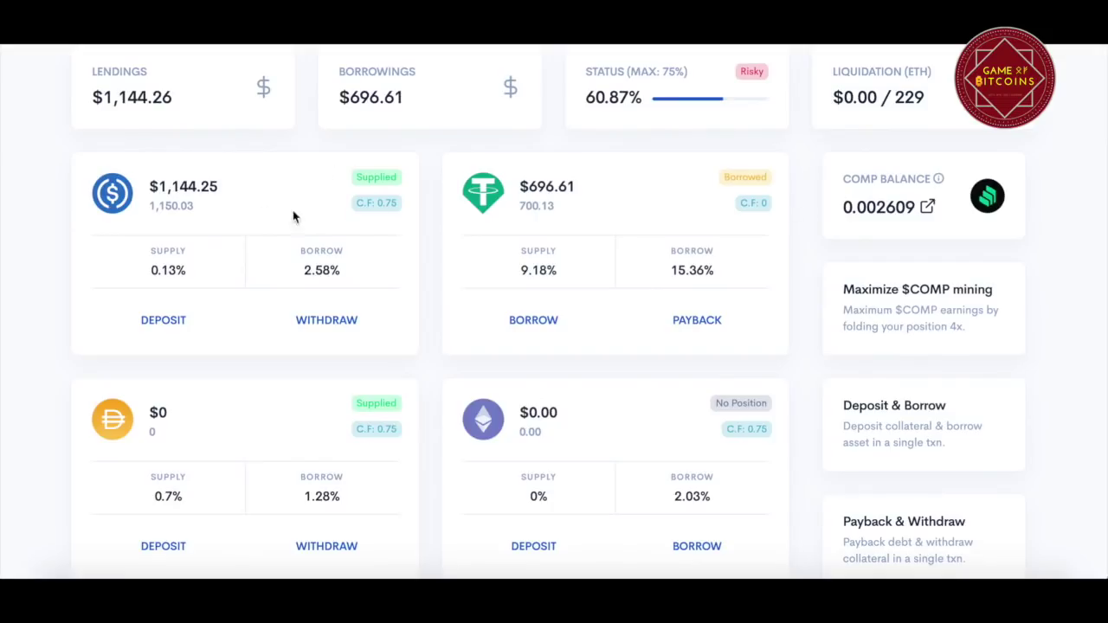
Step: Examine the supplied USDC and borrowed USDT balances on the Compound Finance page
{"action": "left_click_drag", "start_coordinate": [166, 186], "coordinate": [188, 188]}
{"action": "left_click", "coordinate": [484, 198]}
{"action": "left_click", "coordinate": [541, 178]}
{"action": "left_click_drag", "start_coordinate": [541, 178], "coordinate": [581, 185]}
{"action": "left_click_drag", "start_coordinate": [516, 206], "coordinate": [578, 211]}
{"action": "scroll", "coordinate": [669, 275], "scroll_direction": "up", "scroll_amount": 1}
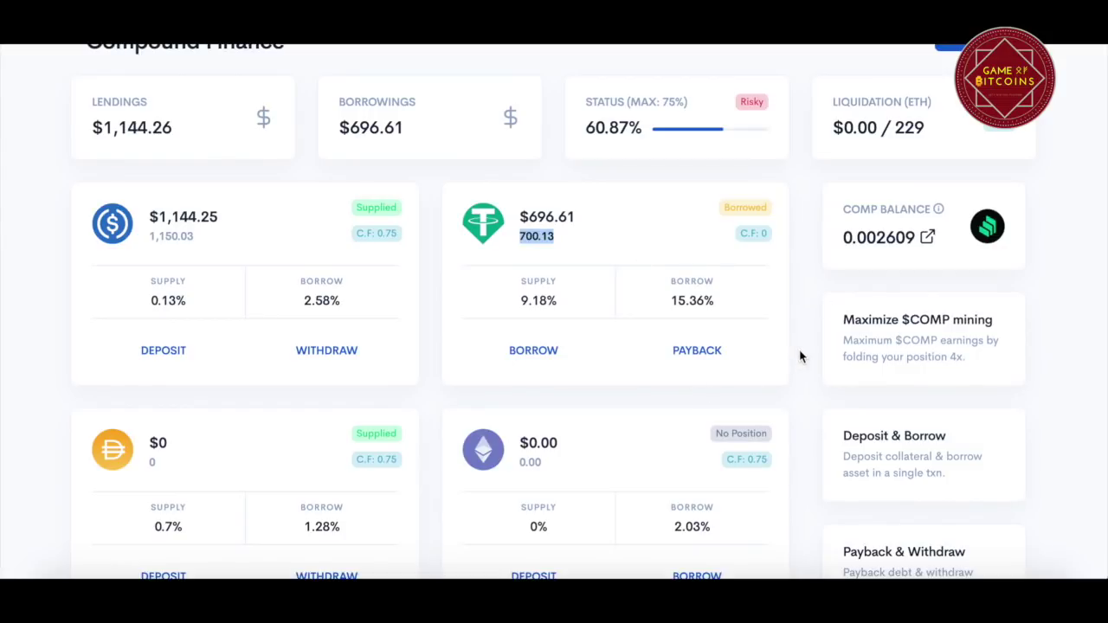
Step: Switch to the Google Sheets cost spreadsheet and review the costs of the failed, wrong pair and reverse wrong pair transactions on Sheet1
{"action": "left_click", "coordinate": [966, 571]}
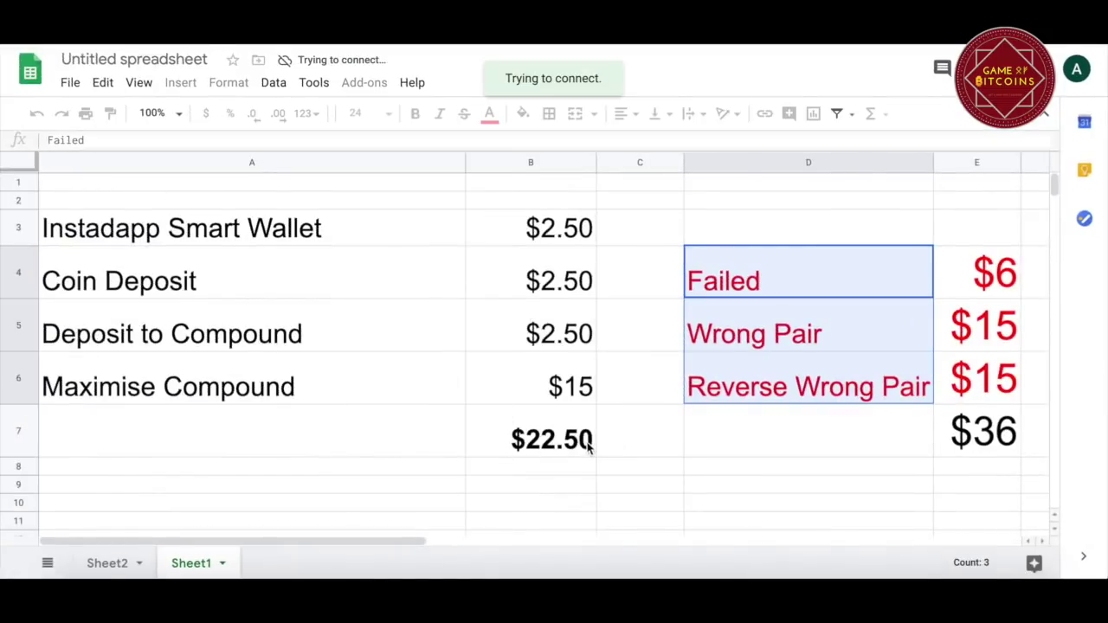
{"action": "left_click", "coordinate": [797, 464]}
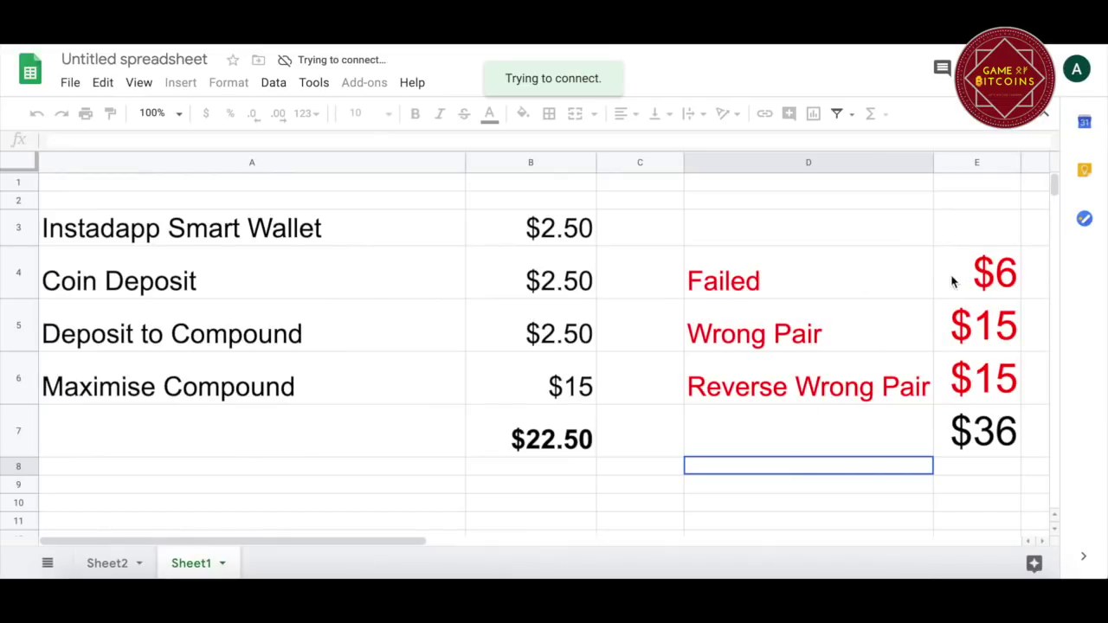
{"action": "left_click_drag", "start_coordinate": [978, 257], "coordinate": [983, 374]}
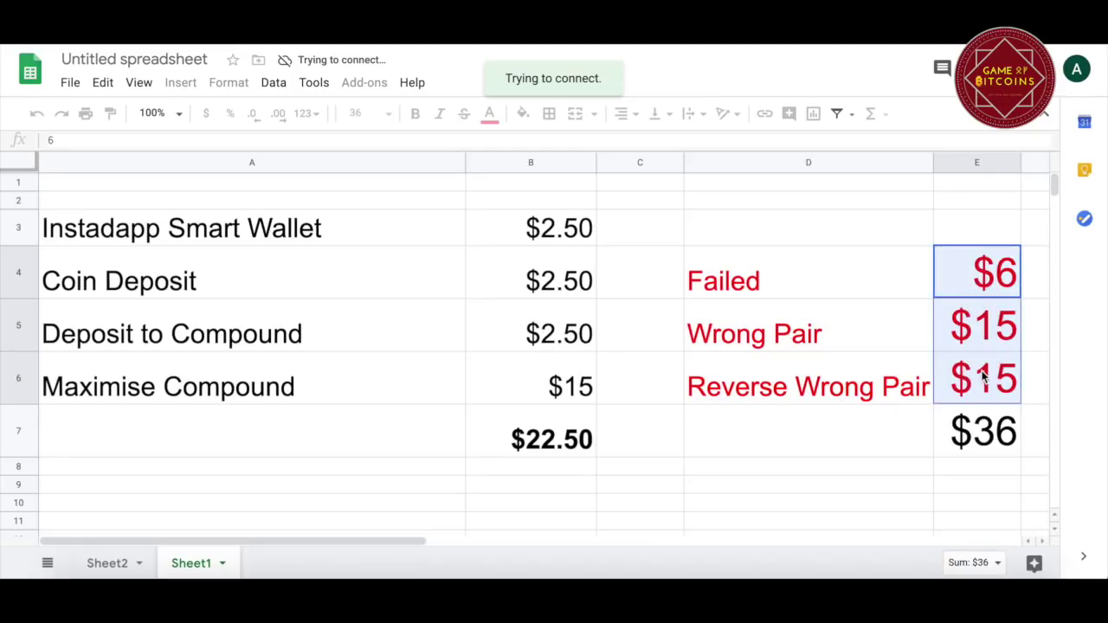
Step: Open Sheet2 and examine the USDT row's seed, annual $COMP, profit and percentage profit
{"action": "left_click", "coordinate": [107, 564]}
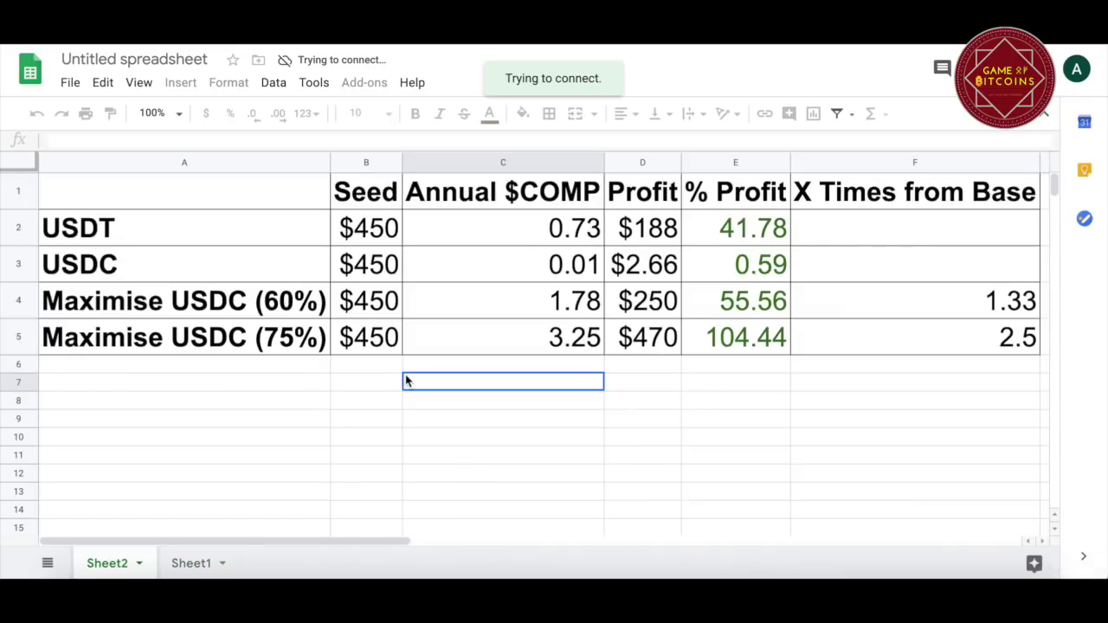
{"action": "left_click", "coordinate": [96, 230]}
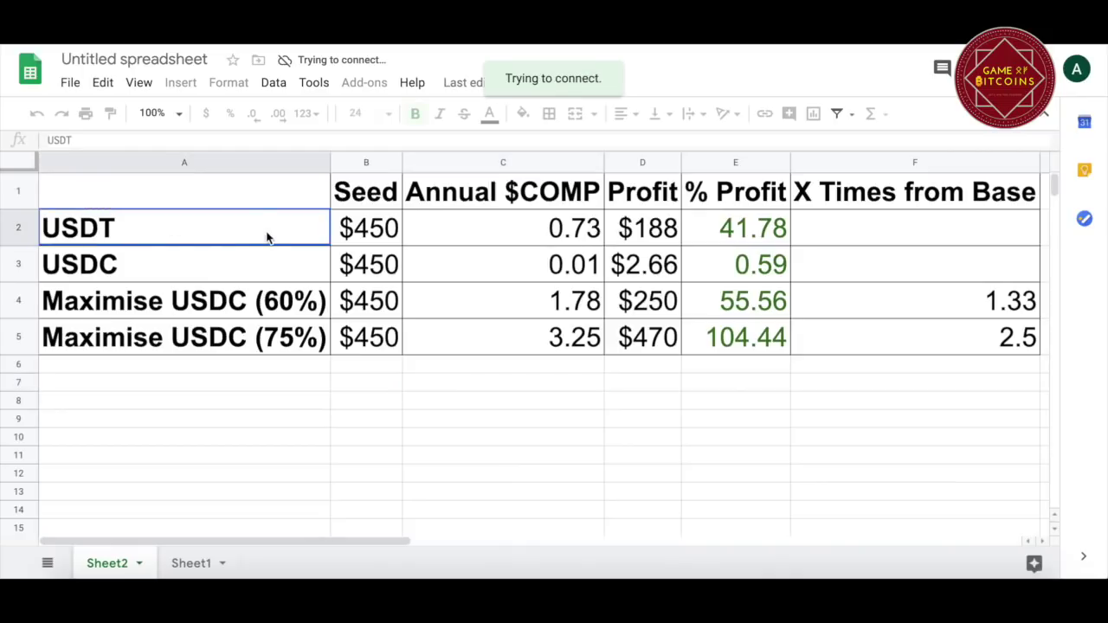
{"action": "left_click", "coordinate": [367, 238]}
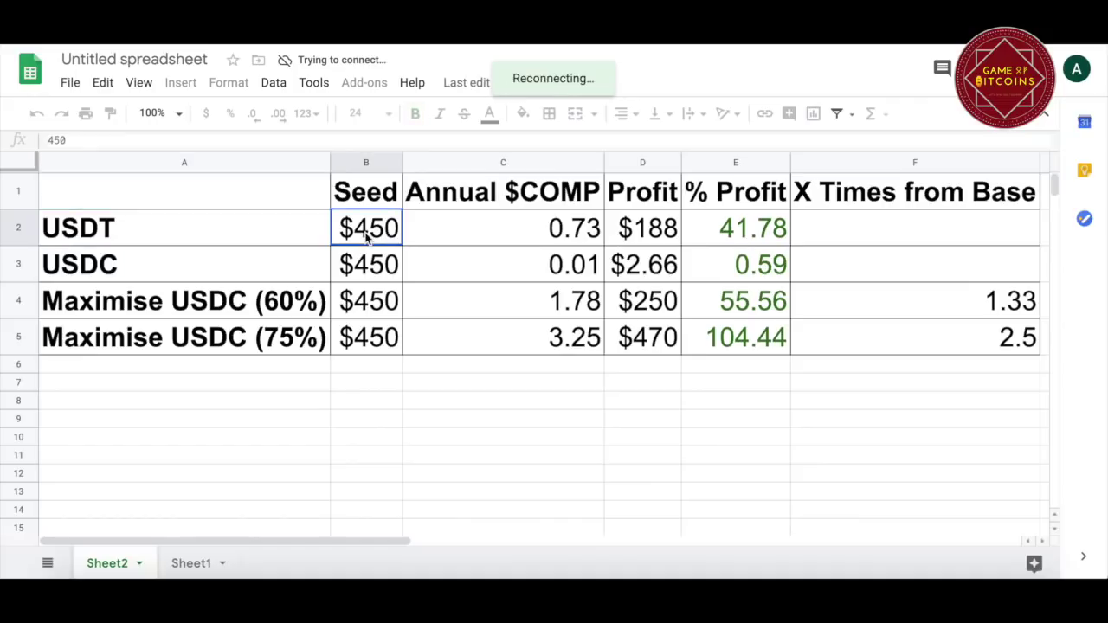
{"action": "left_click", "coordinate": [567, 240]}
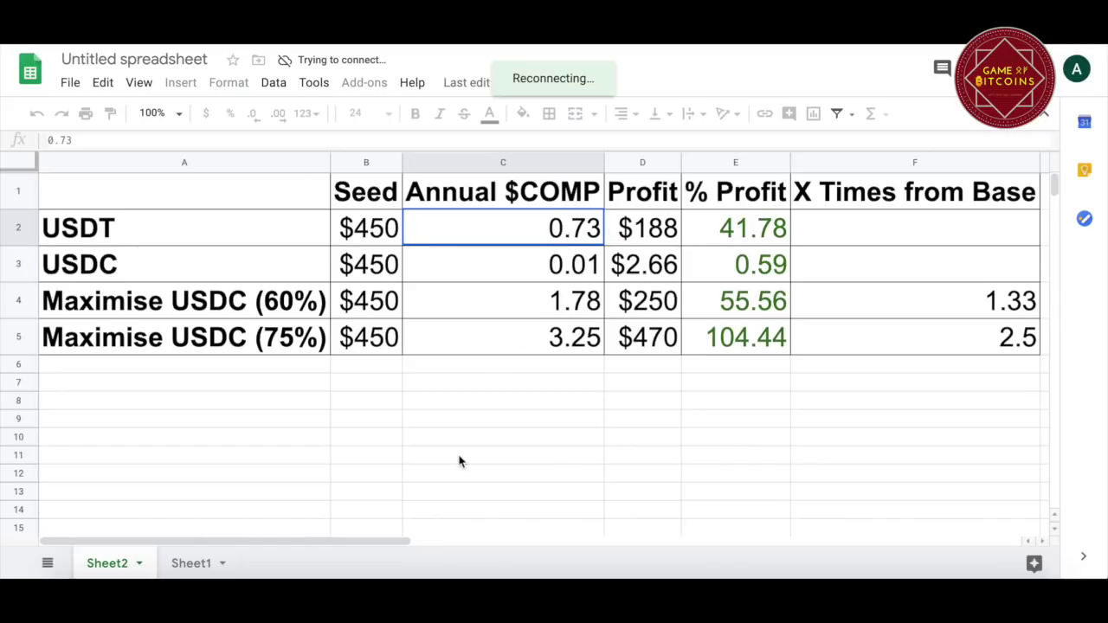
{"action": "left_click", "coordinate": [654, 227]}
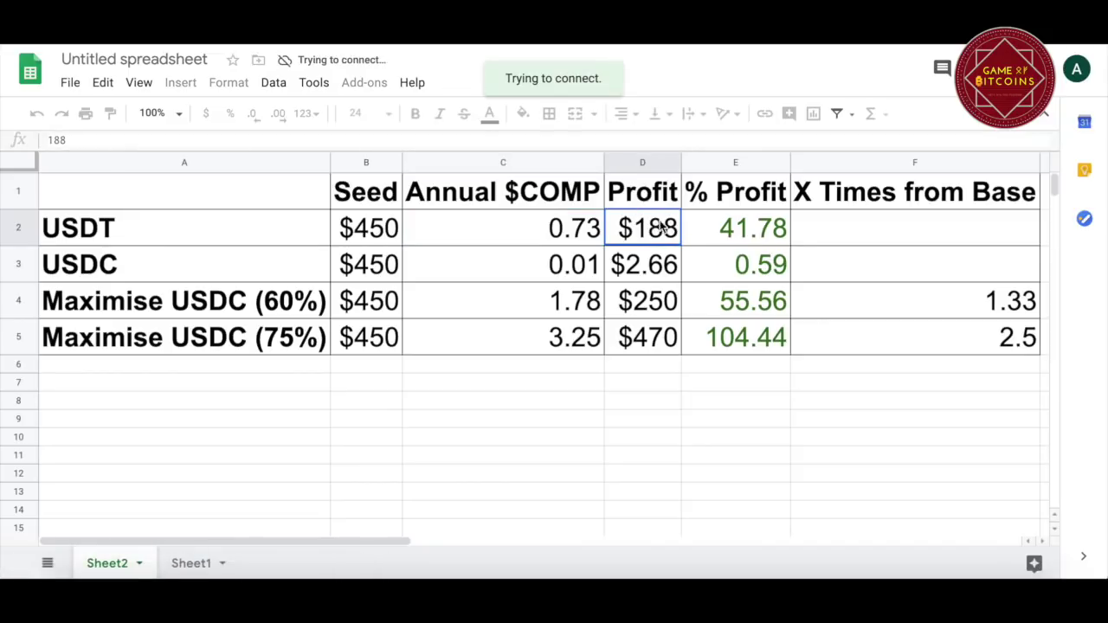
{"action": "left_click", "coordinate": [742, 241]}
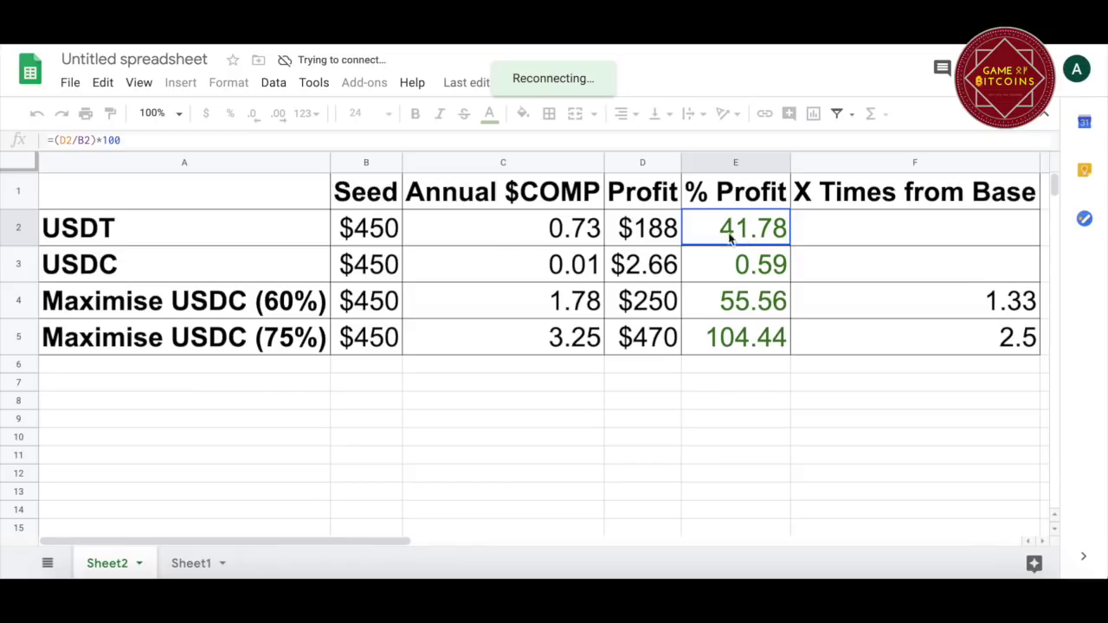
{"action": "left_click_drag", "start_coordinate": [139, 240], "coordinate": [730, 227]}
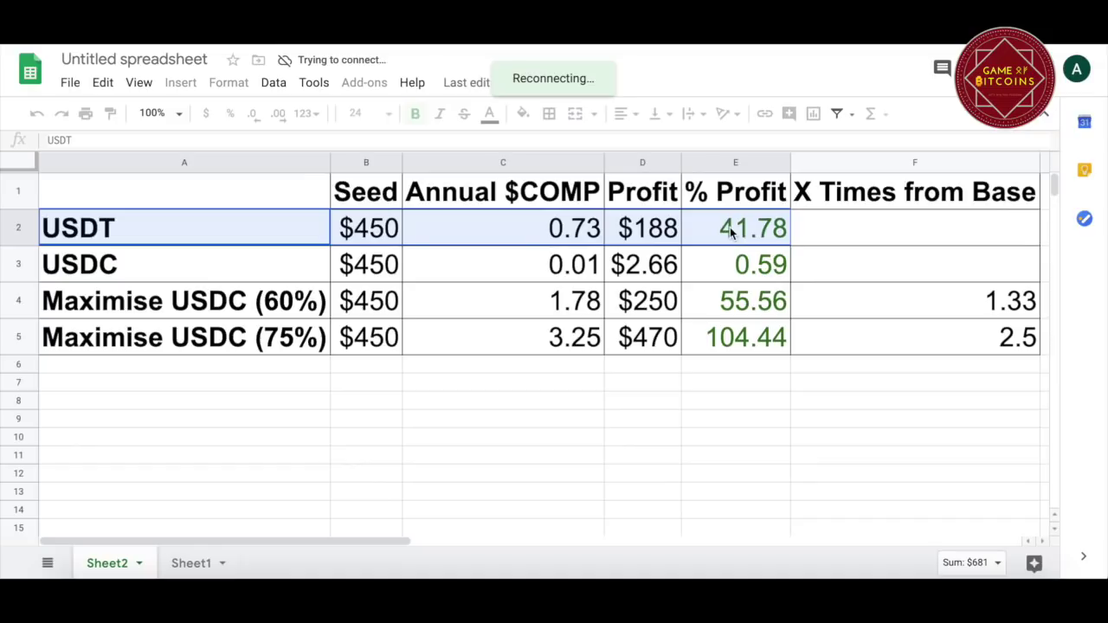
{"action": "left_click", "coordinate": [369, 229]}
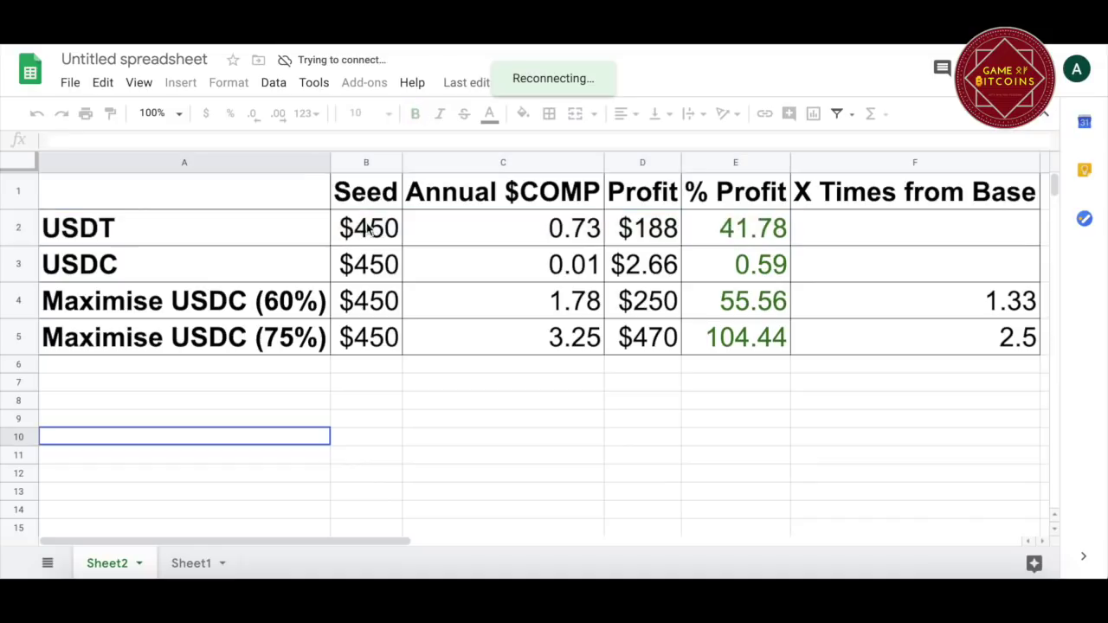
Step: Examine the annual $COMP and profit figures in the USDC and Maximise USDC (60%) rows
{"action": "left_click_drag", "start_coordinate": [257, 268], "coordinate": [592, 270]}
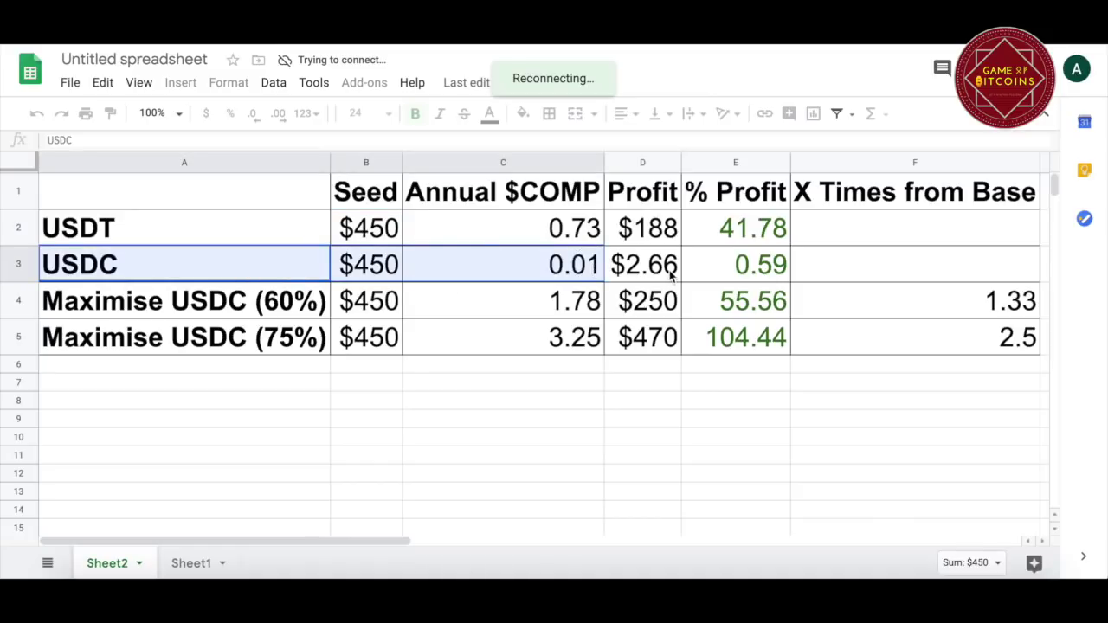
{"action": "left_click", "coordinate": [642, 280]}
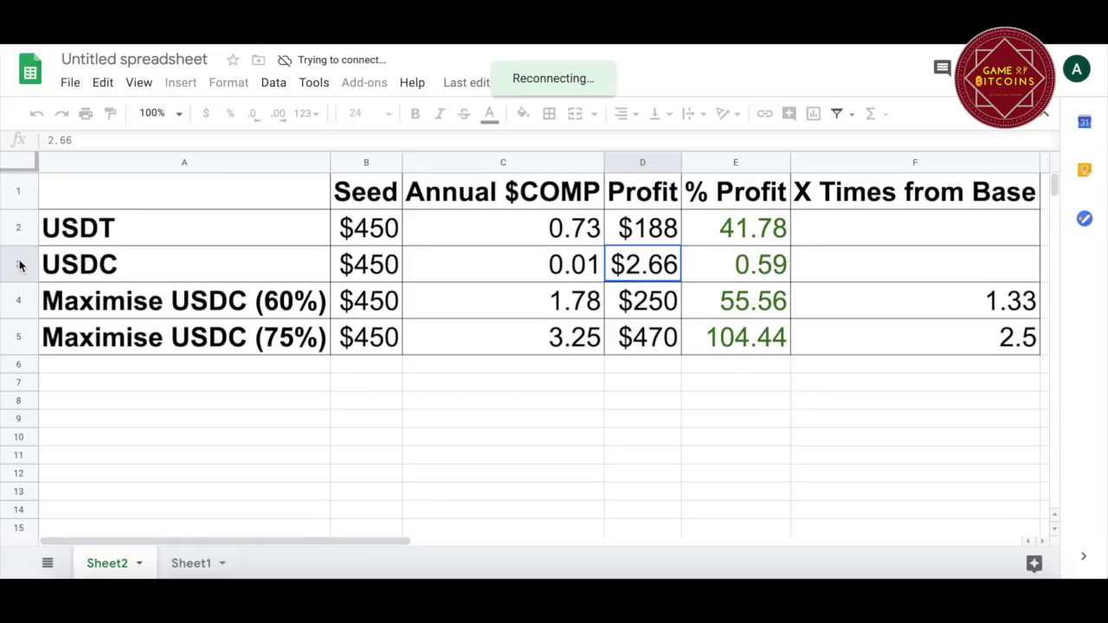
{"action": "left_click", "coordinate": [362, 230]}
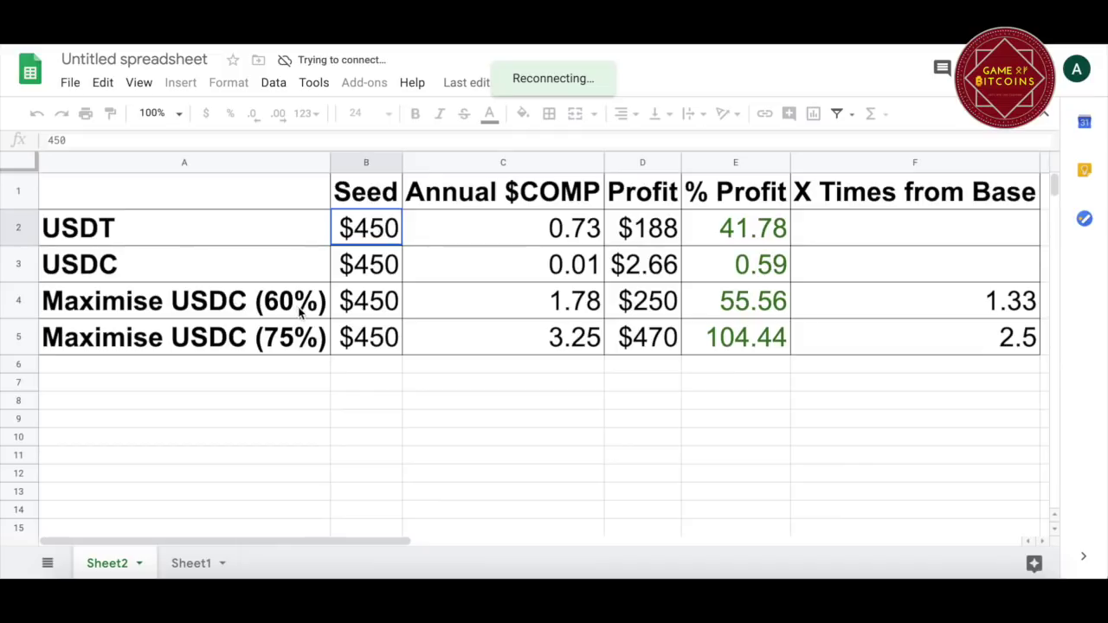
{"action": "left_click", "coordinate": [589, 190]}
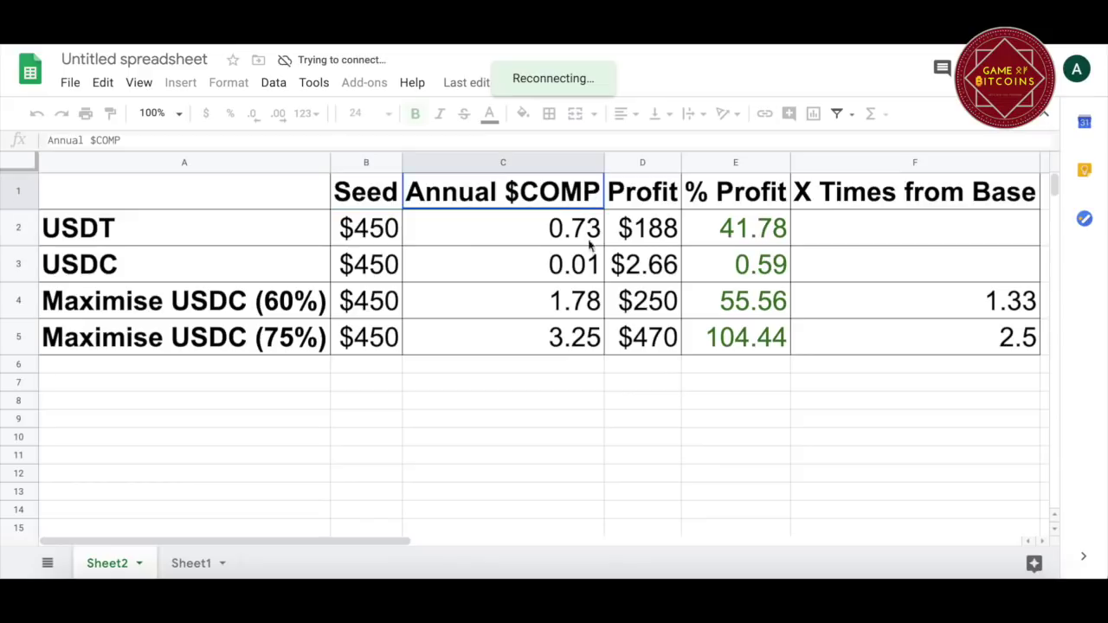
{"action": "left_click", "coordinate": [557, 315]}
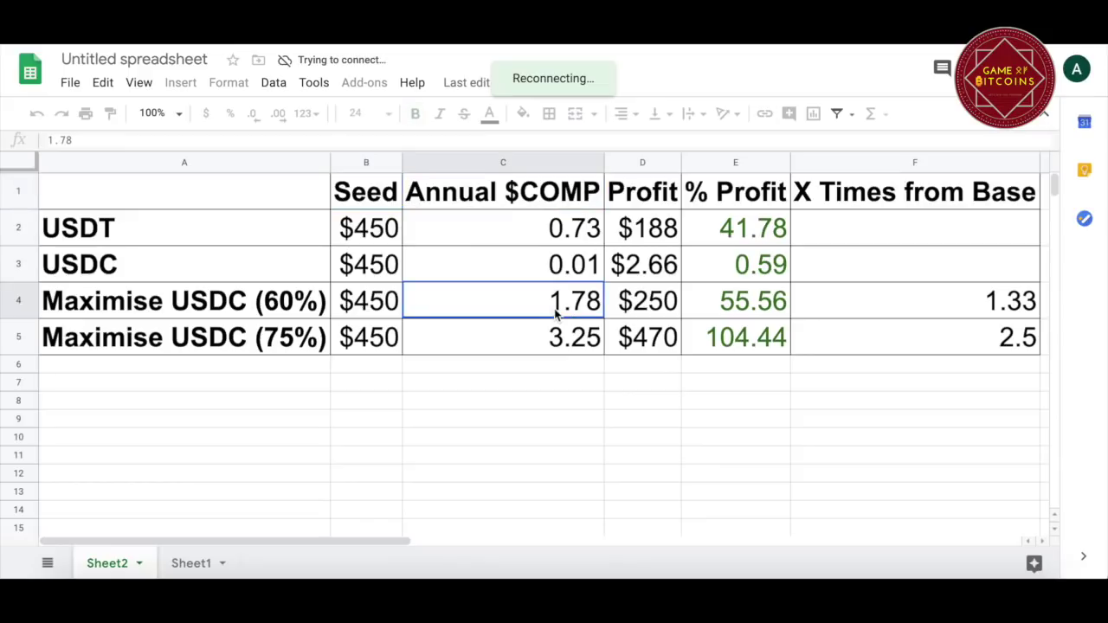
{"action": "left_click", "coordinate": [637, 303]}
{"action": "left_click", "coordinate": [767, 305]}
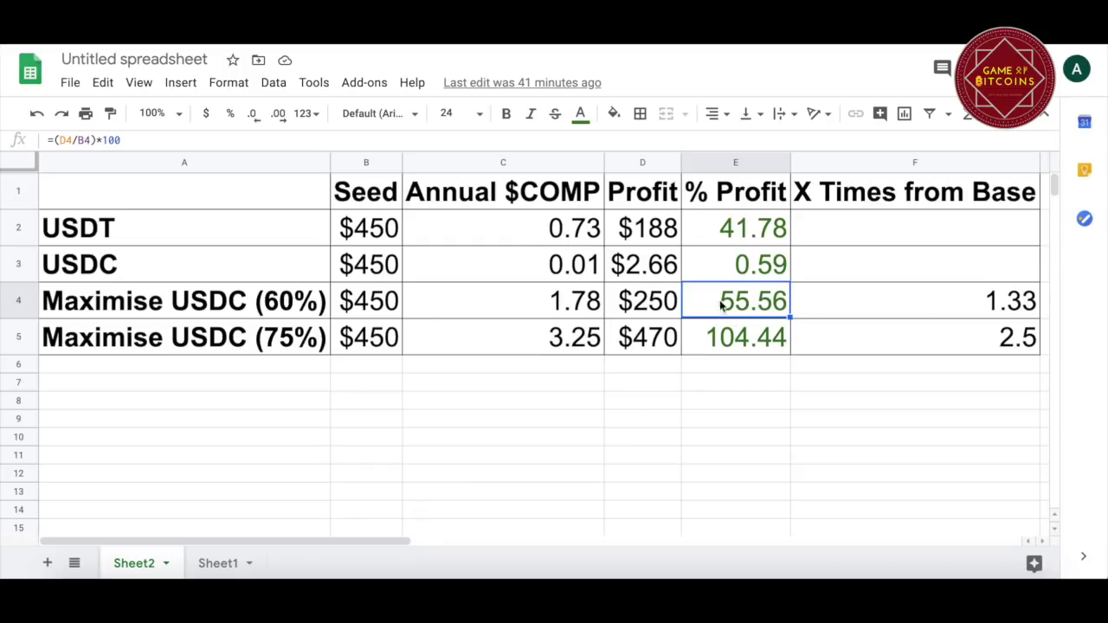
{"action": "left_click", "coordinate": [24, 301]}
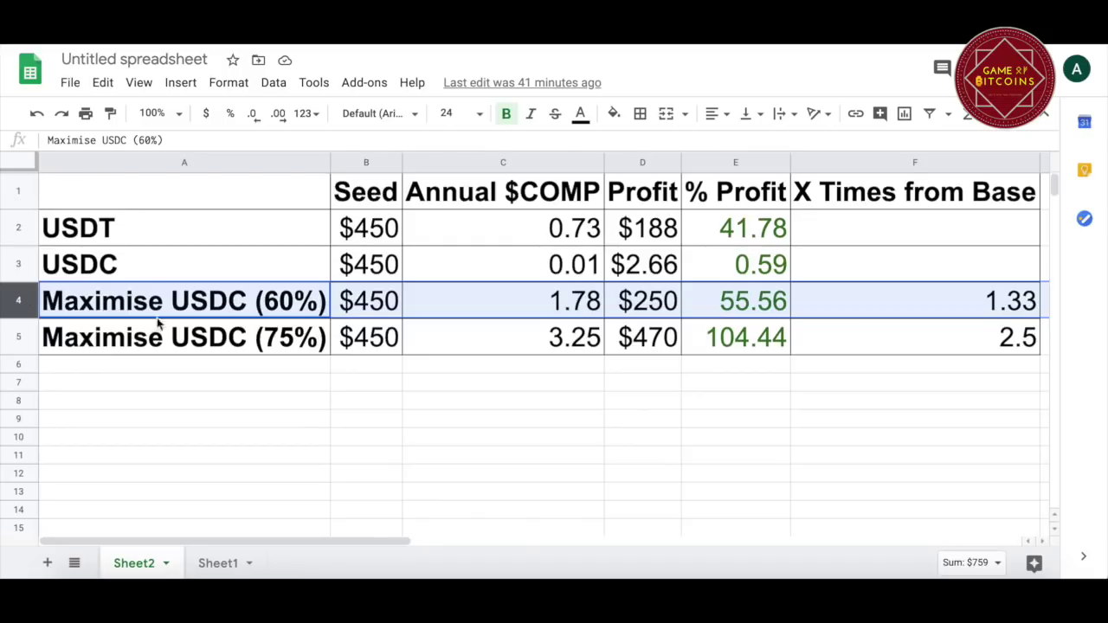
Step: Examine the Maximise USDC (75%) row and compare its profit and multiple from base with the USDT row
{"action": "left_click", "coordinate": [254, 340]}
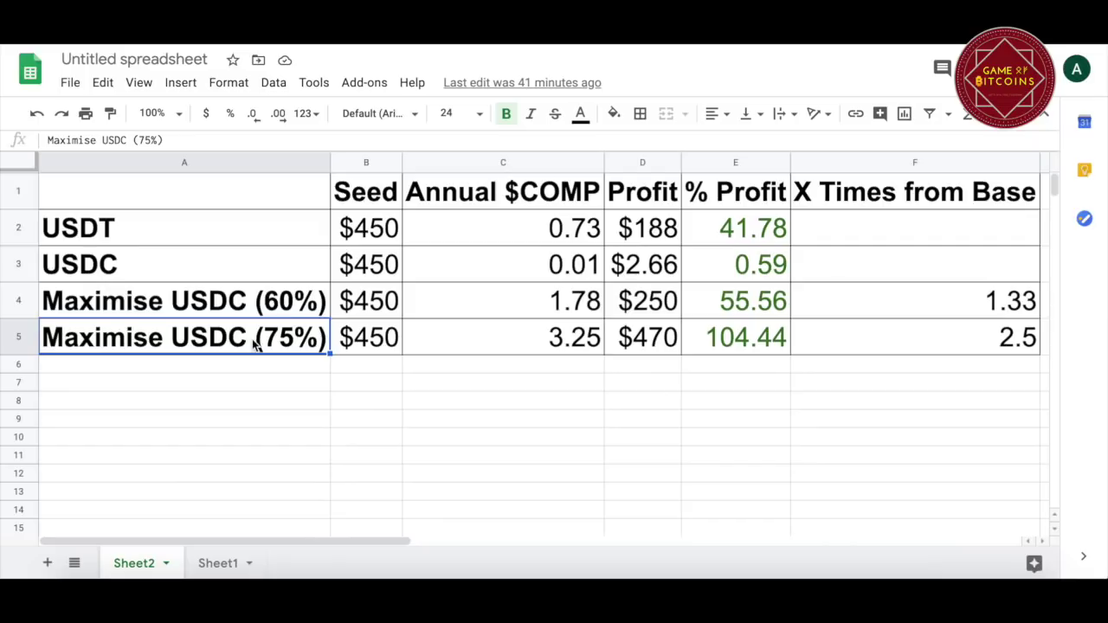
{"action": "left_click", "coordinate": [547, 342]}
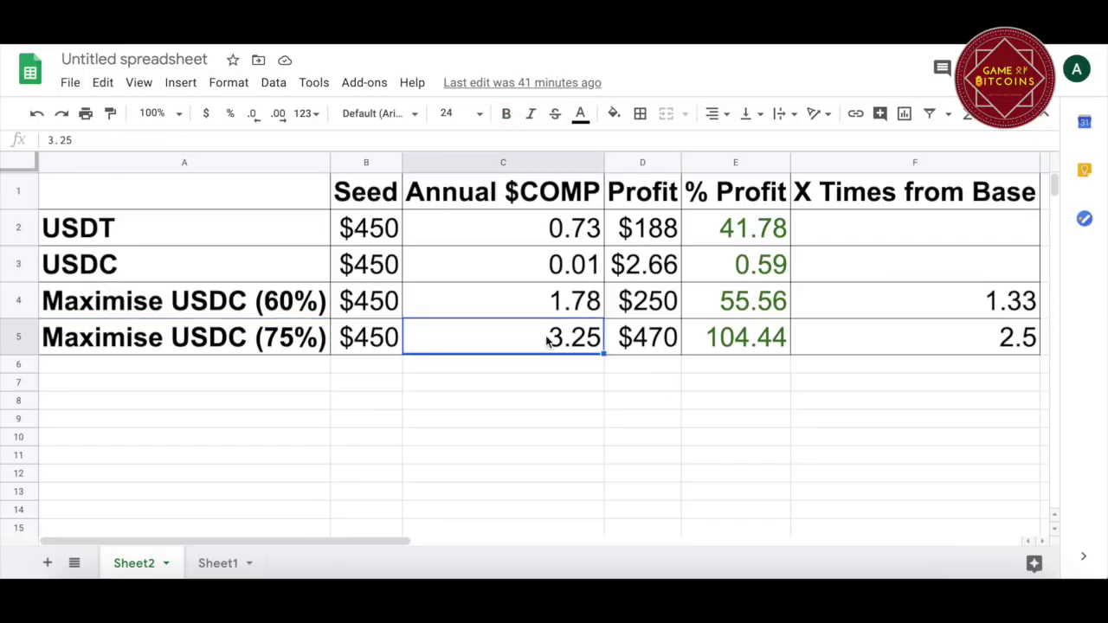
{"action": "left_click", "coordinate": [662, 344]}
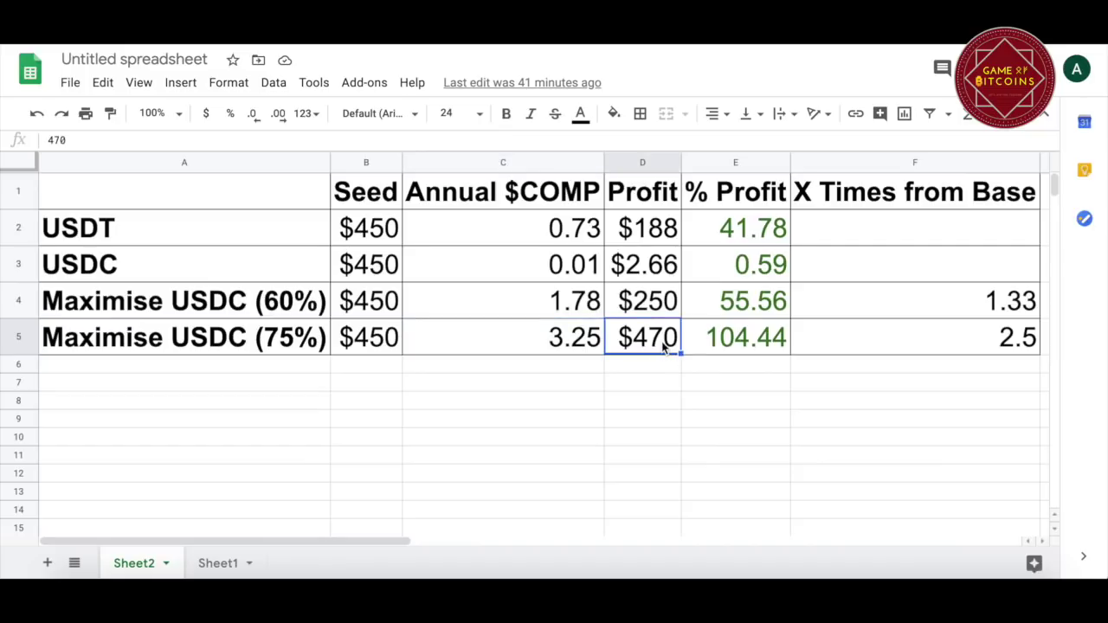
{"action": "left_click", "coordinate": [385, 348]}
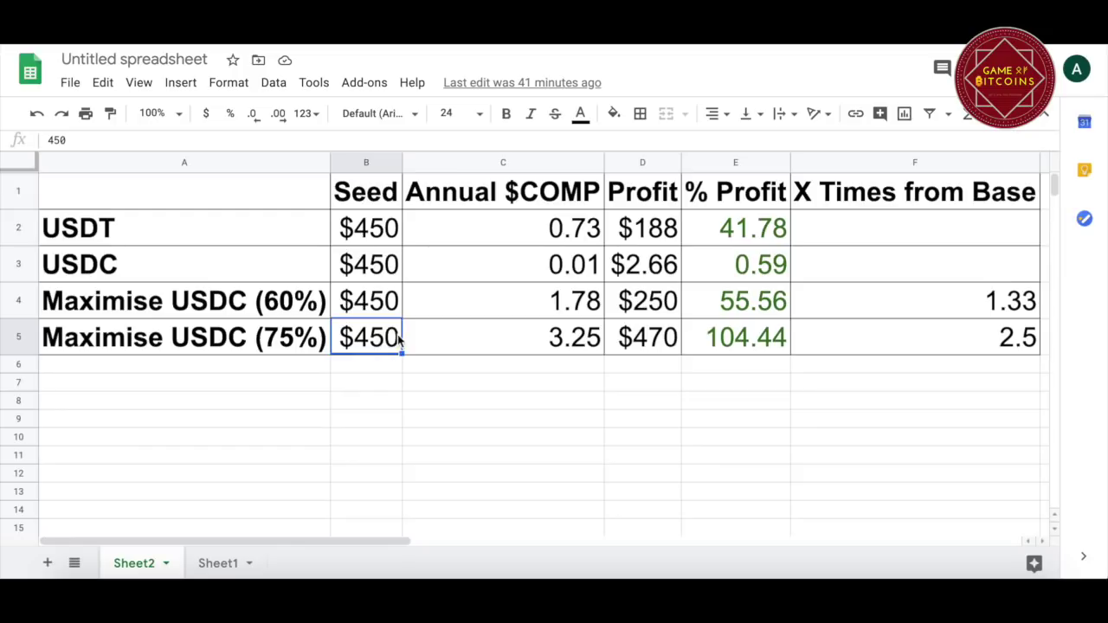
{"action": "left_click", "coordinate": [651, 343]}
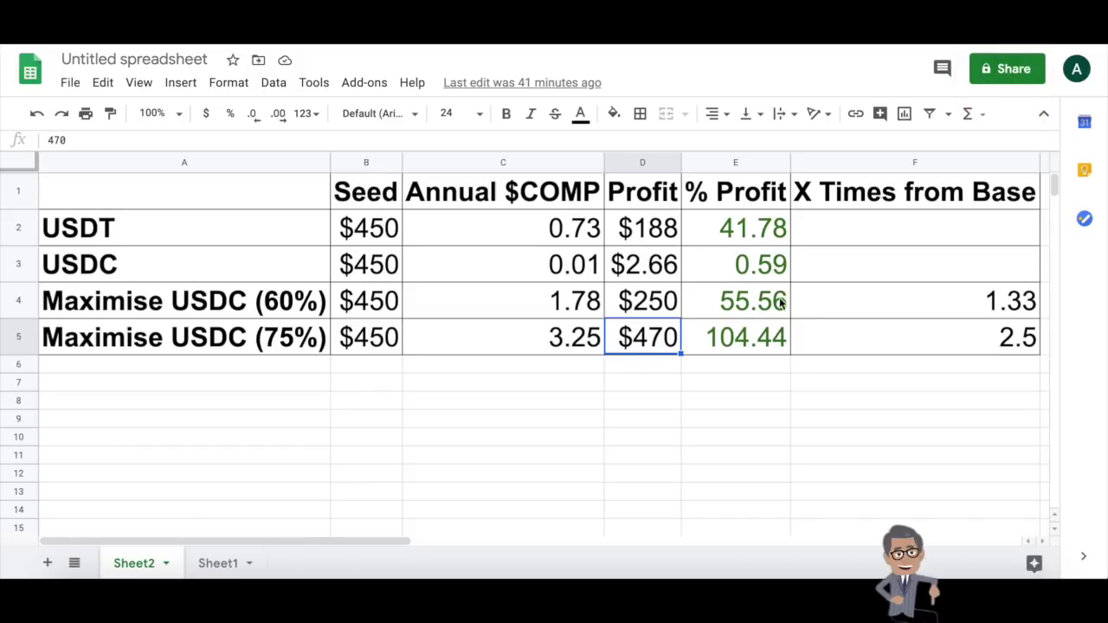
{"action": "left_click", "coordinate": [748, 228]}
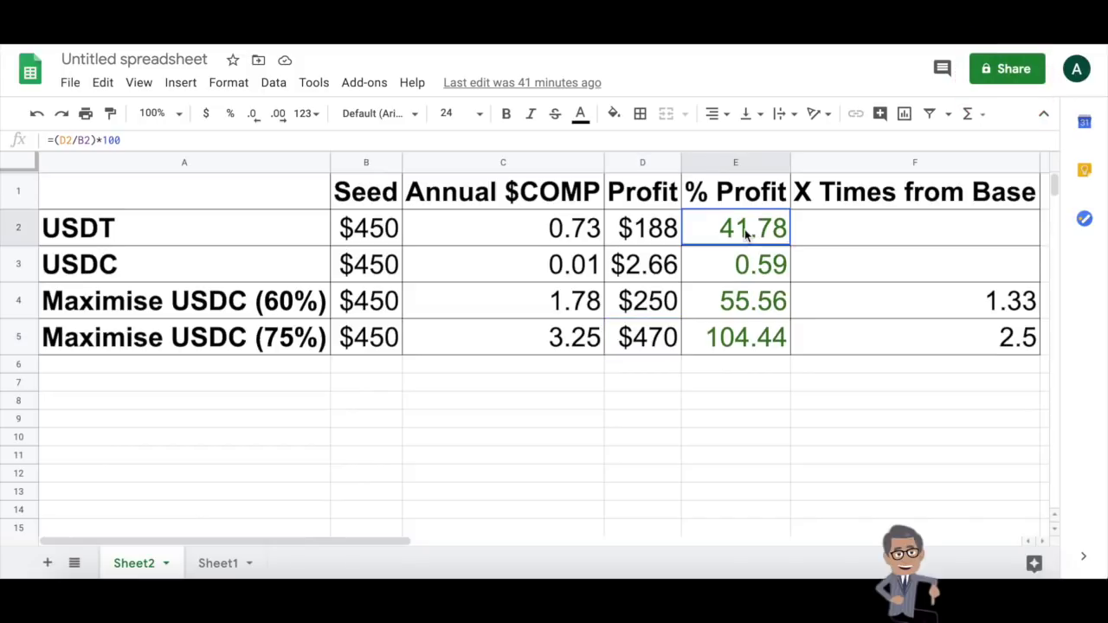
{"action": "left_click", "coordinate": [1008, 345]}
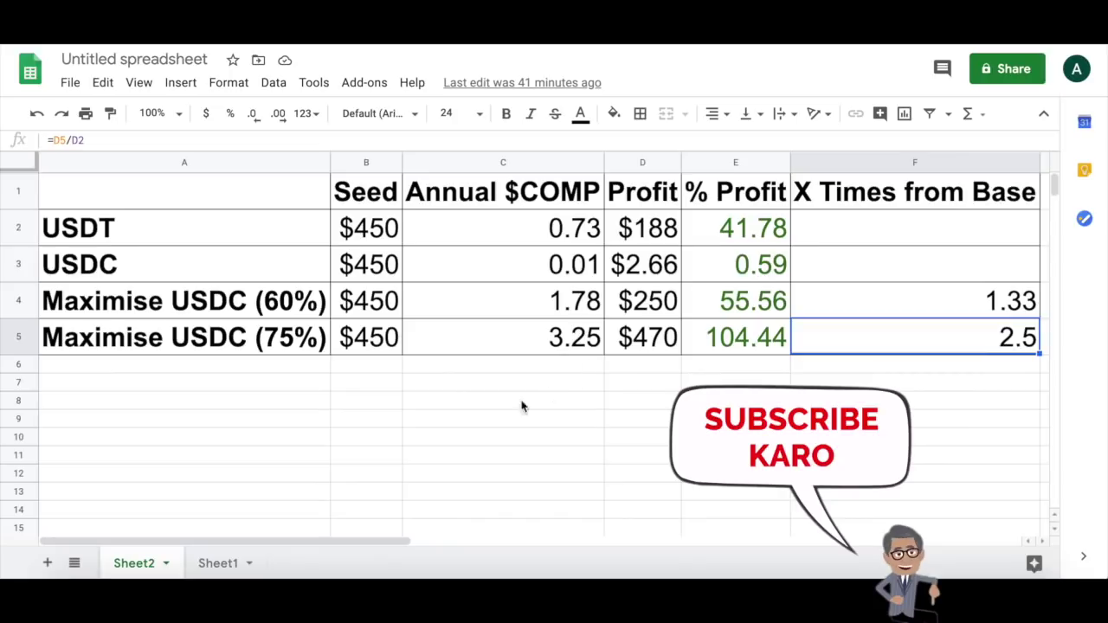
Step: Compare the annual $COMP of USDT and Maximise USDC (75%), and enter 4x in cell C7 as the multiple
{"action": "left_click", "coordinate": [550, 231]}
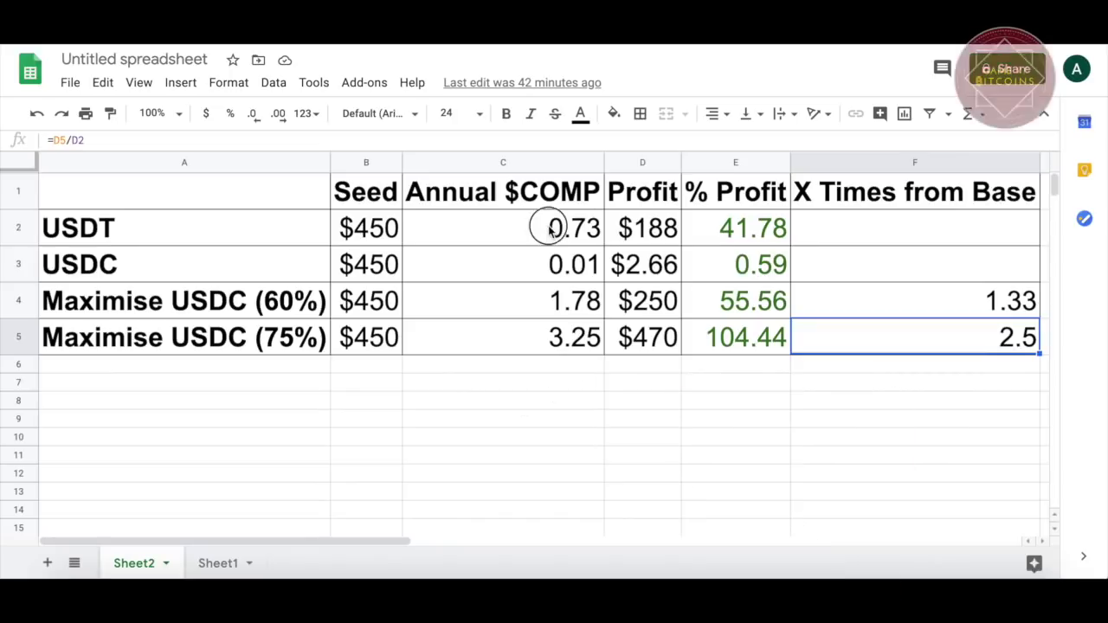
{"action": "left_click", "coordinate": [551, 349]}
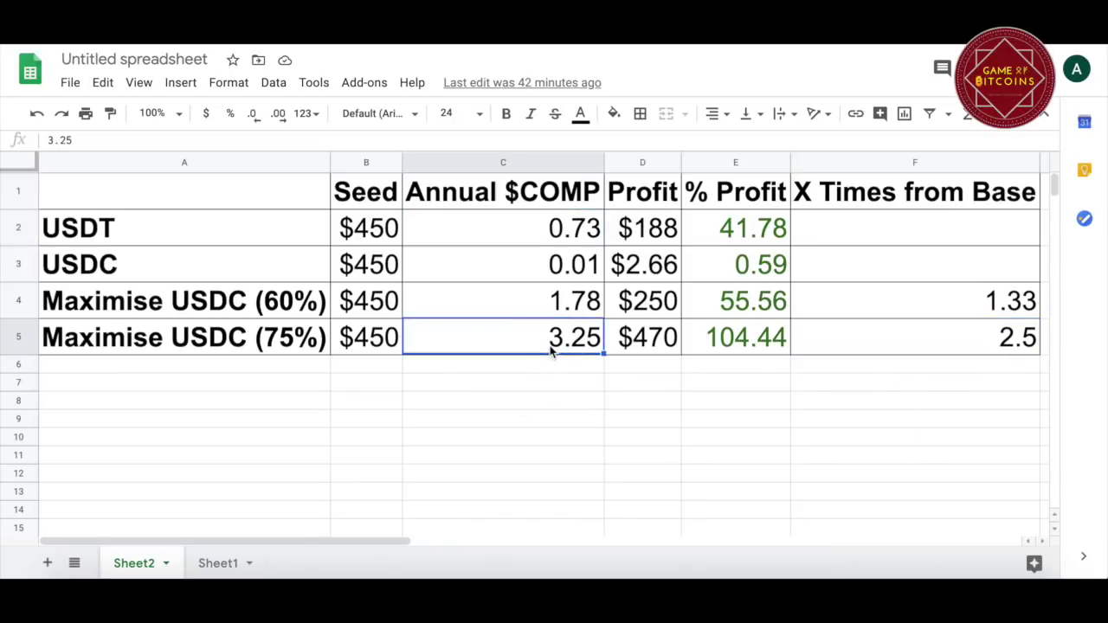
{"action": "left_click", "coordinate": [561, 391]}
{"action": "type", "text": "4x"}
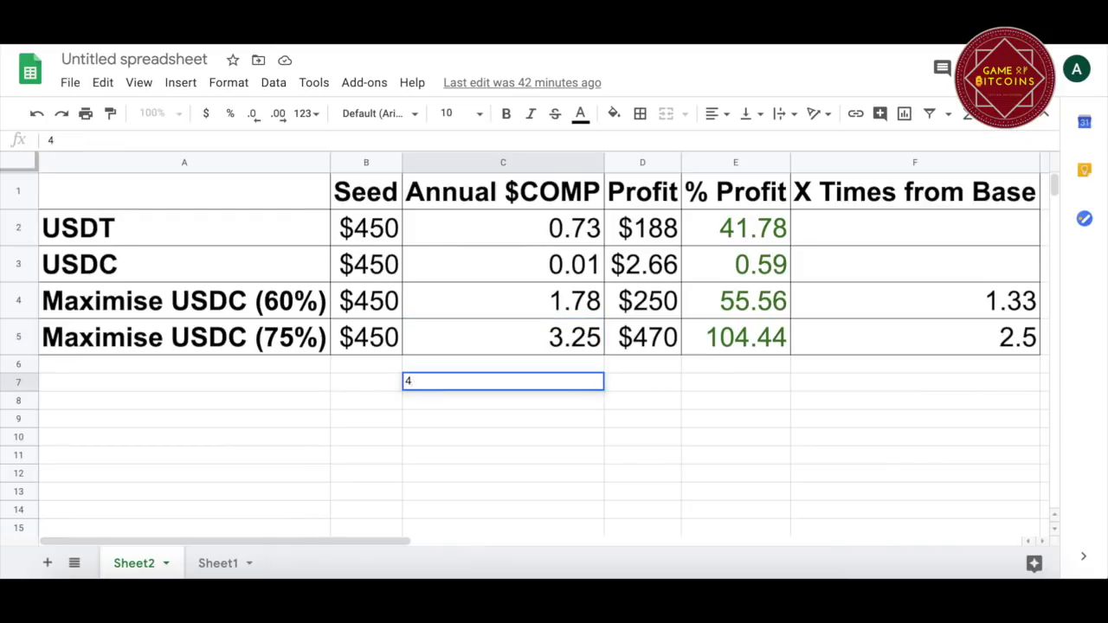
{"action": "left_click", "coordinate": [587, 462]}
Step: Check the 4x note against the annual $COMP values of the USDT and Maximise USDC (75%) rows
{"action": "left_click_drag", "start_coordinate": [249, 241], "coordinate": [527, 225]}
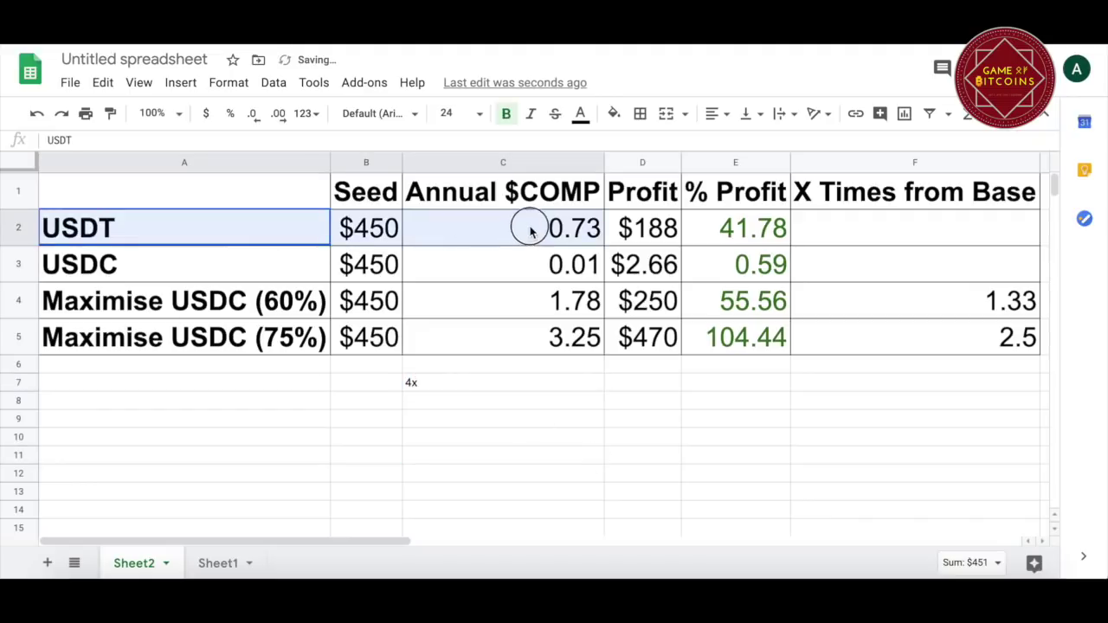
{"action": "left_click", "coordinate": [431, 389]}
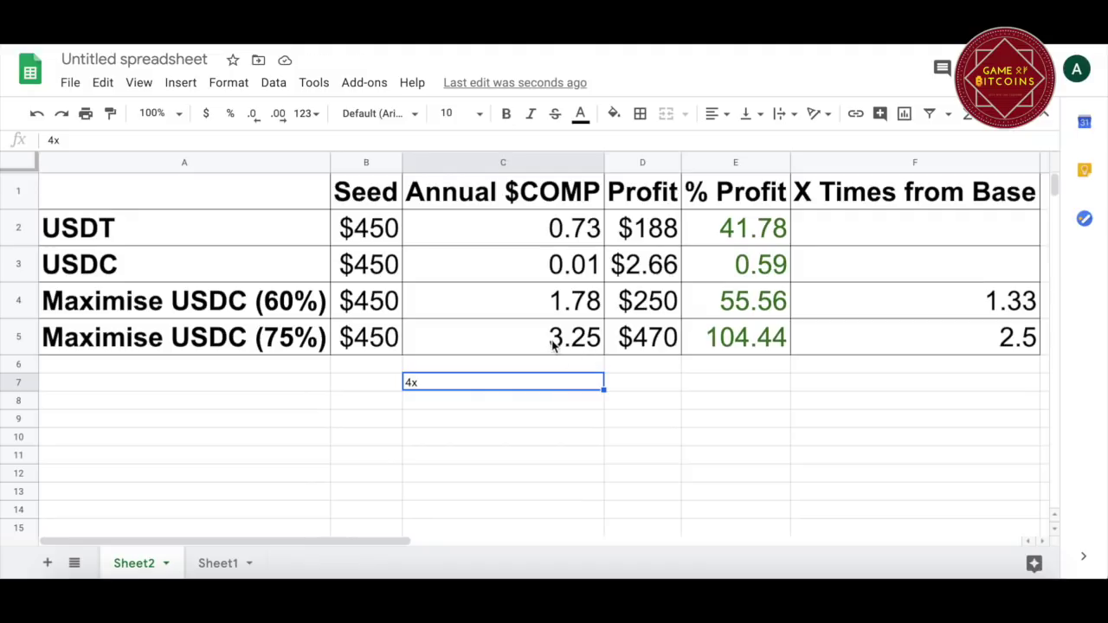
{"action": "left_click", "coordinate": [479, 344]}
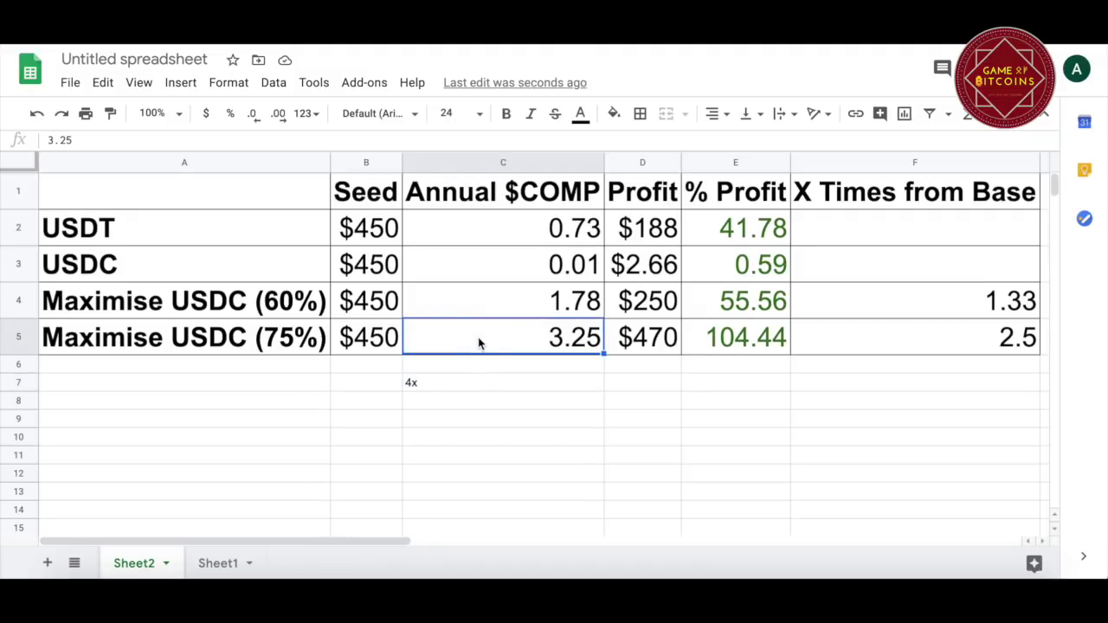
{"action": "left_click", "coordinate": [15, 340]}
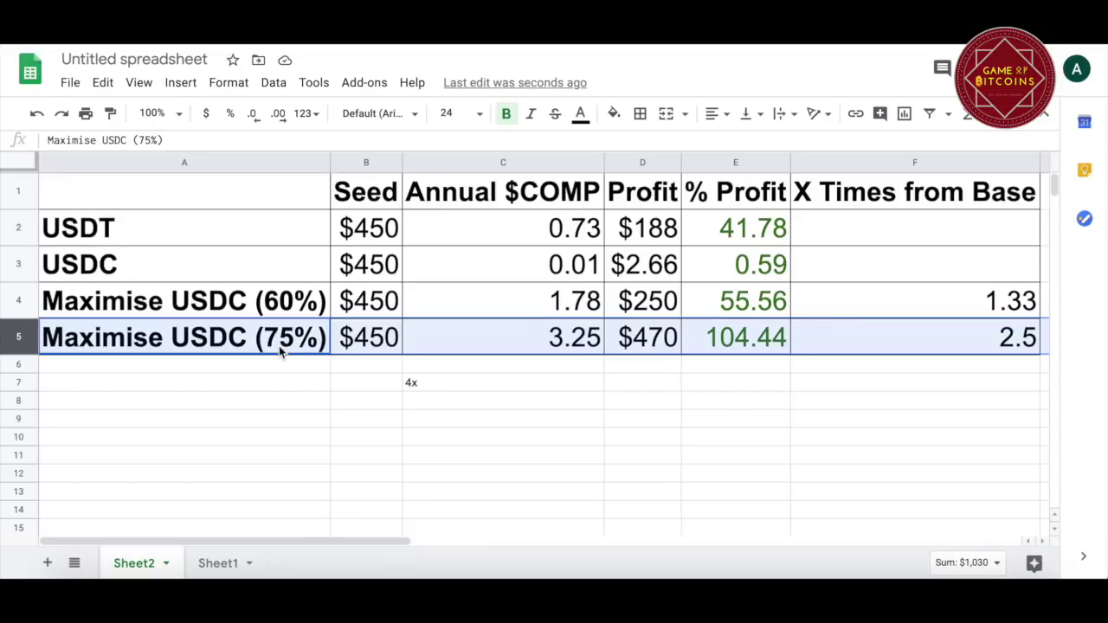
{"action": "left_click", "coordinate": [452, 390]}
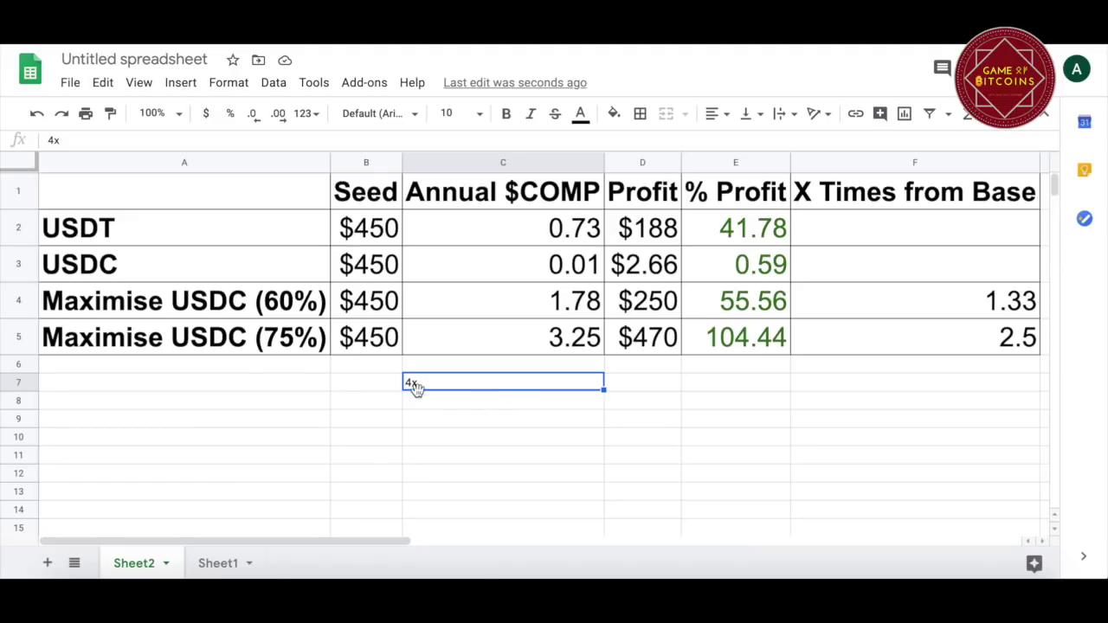
{"action": "left_click", "coordinate": [509, 237]}
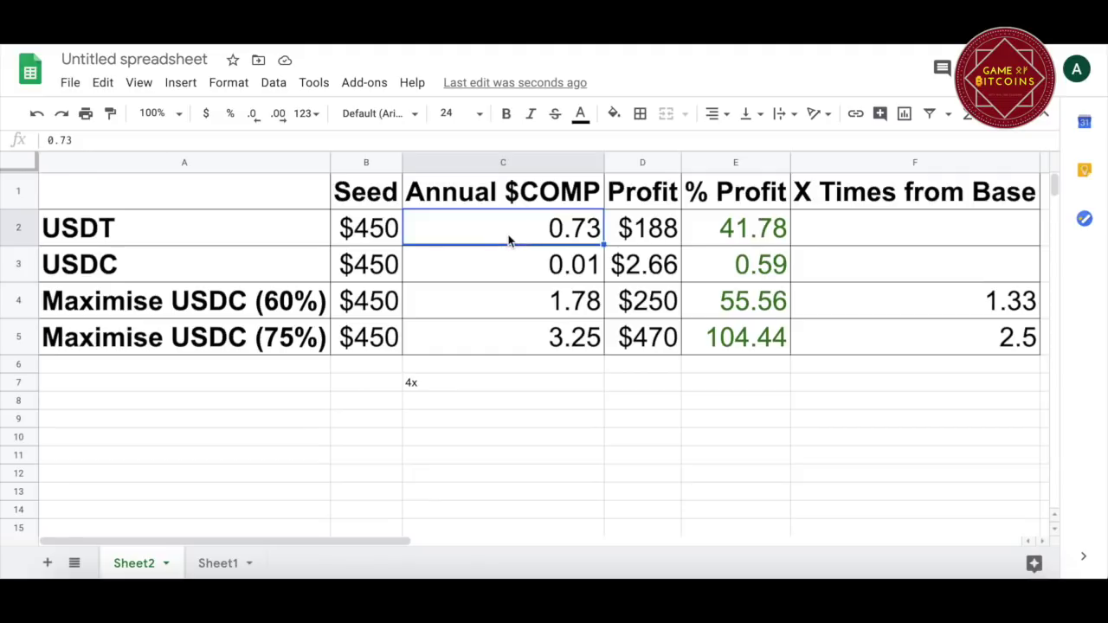
{"action": "left_click", "coordinate": [438, 387]}
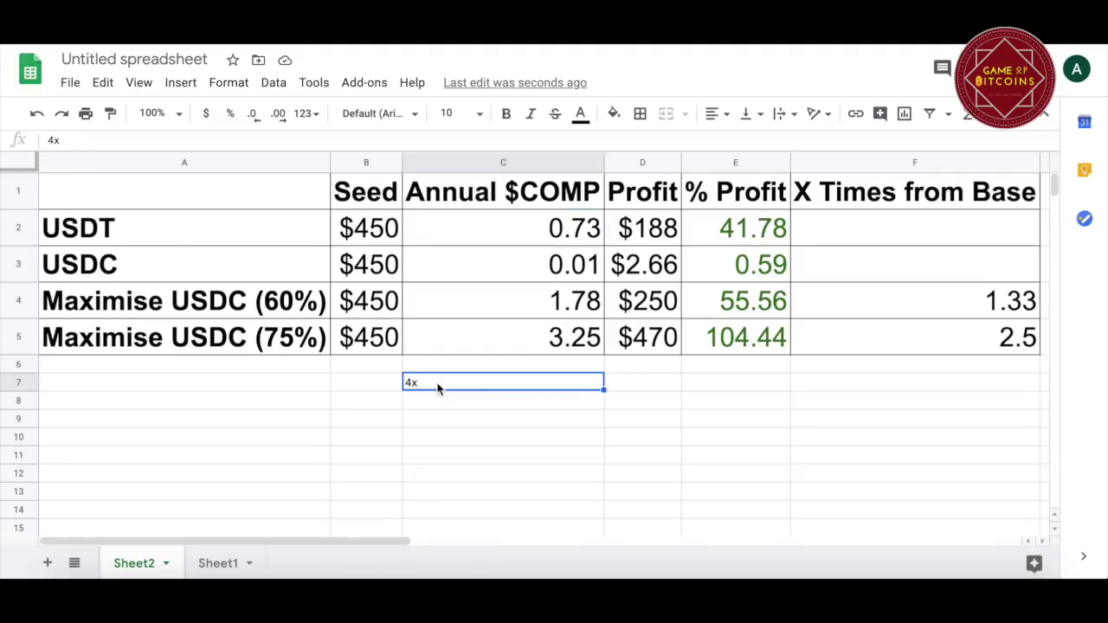